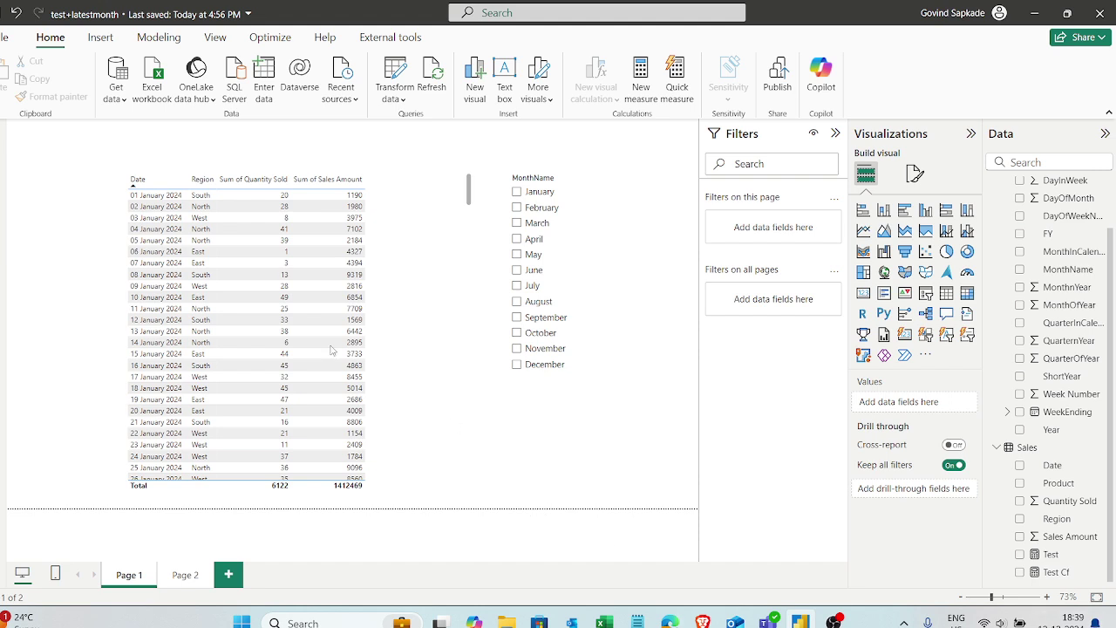
pyautogui.click(408, 307)
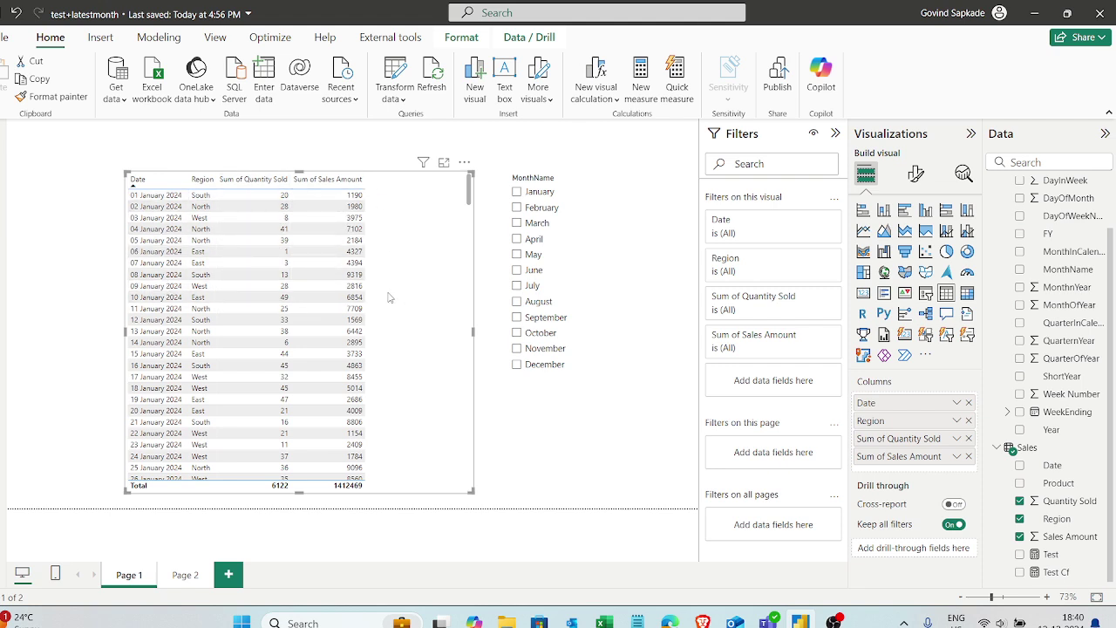
pyautogui.click(598, 416)
pyautogui.click(461, 326)
pyautogui.click(543, 428)
pyautogui.click(92, 193)
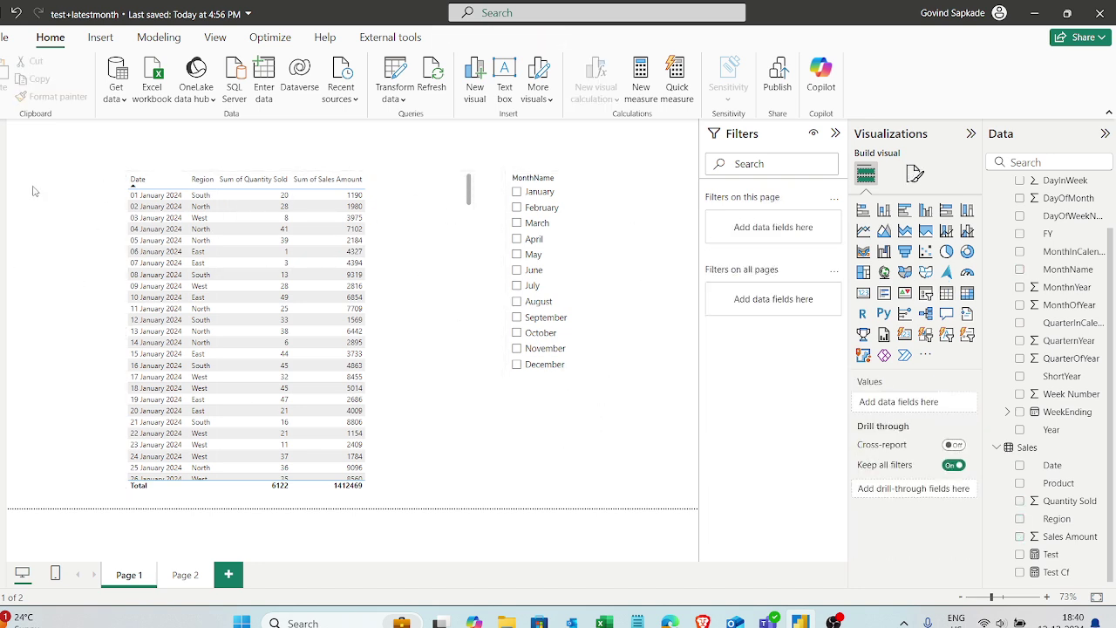
# - In the model view, rearrange the two related tables so that Date Table sits above and to the left of Sales
pyautogui.click(2, 195)
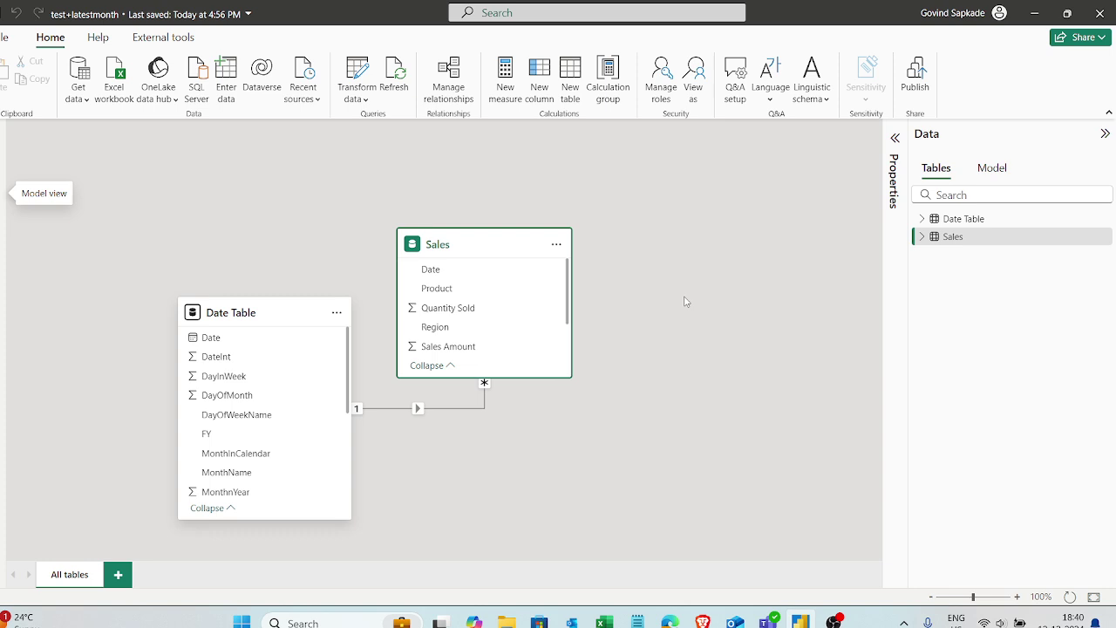
pyautogui.moveTo(436, 245); pyautogui.dragTo(505, 413)
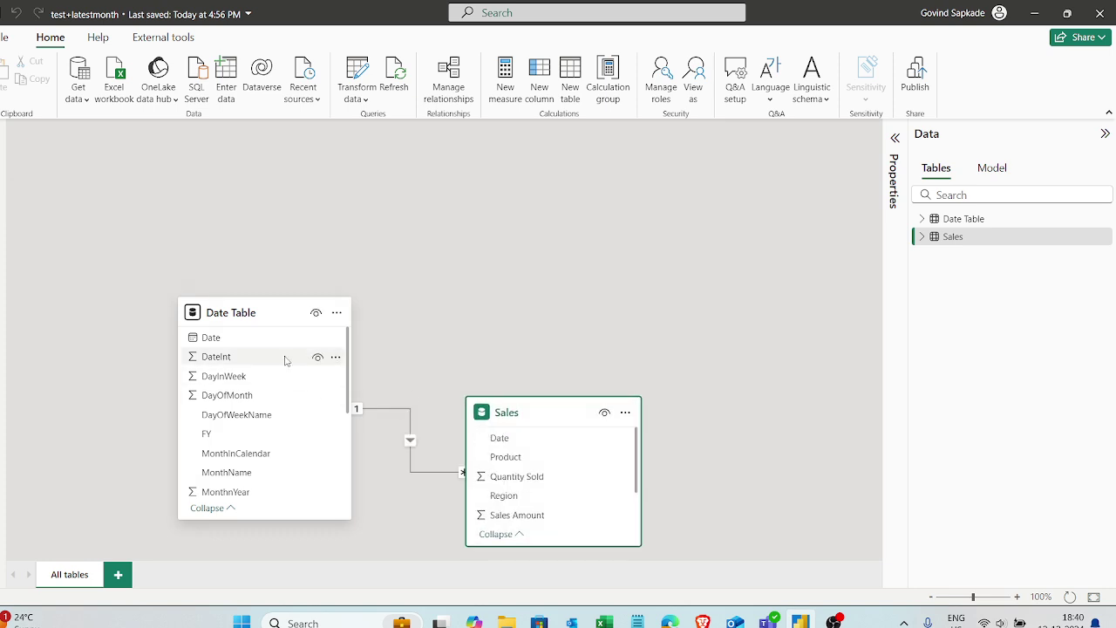
pyautogui.moveTo(242, 324); pyautogui.dragTo(341, 201)
pyautogui.moveTo(544, 410); pyautogui.dragTo(604, 355)
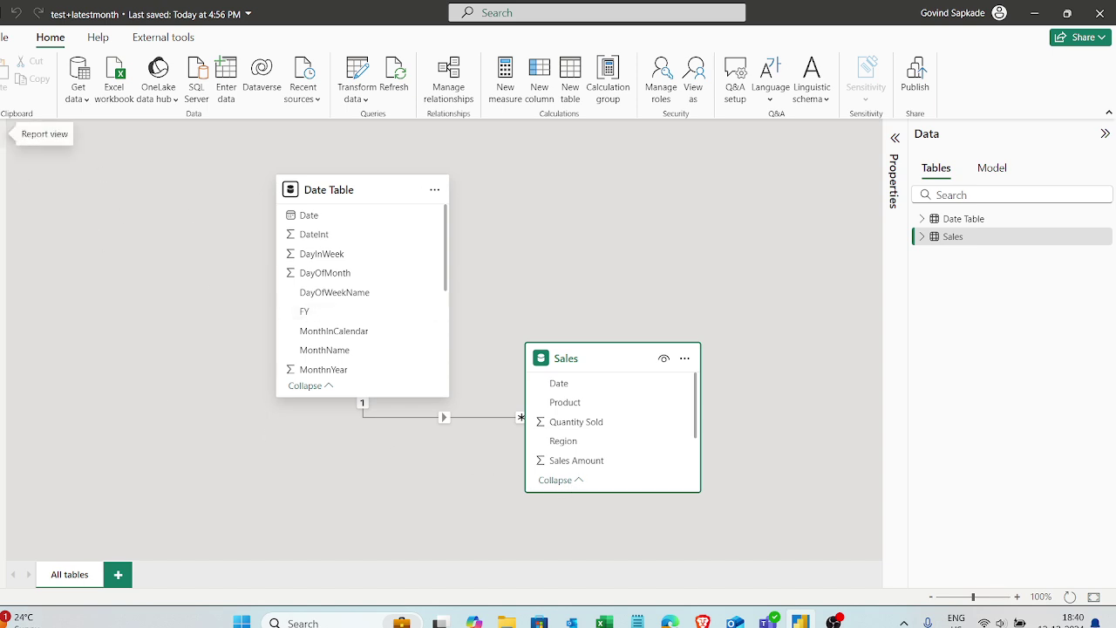
# - Return to the report page and filter the sales table visual to August with the MonthName slicer
pyautogui.click(3, 133)
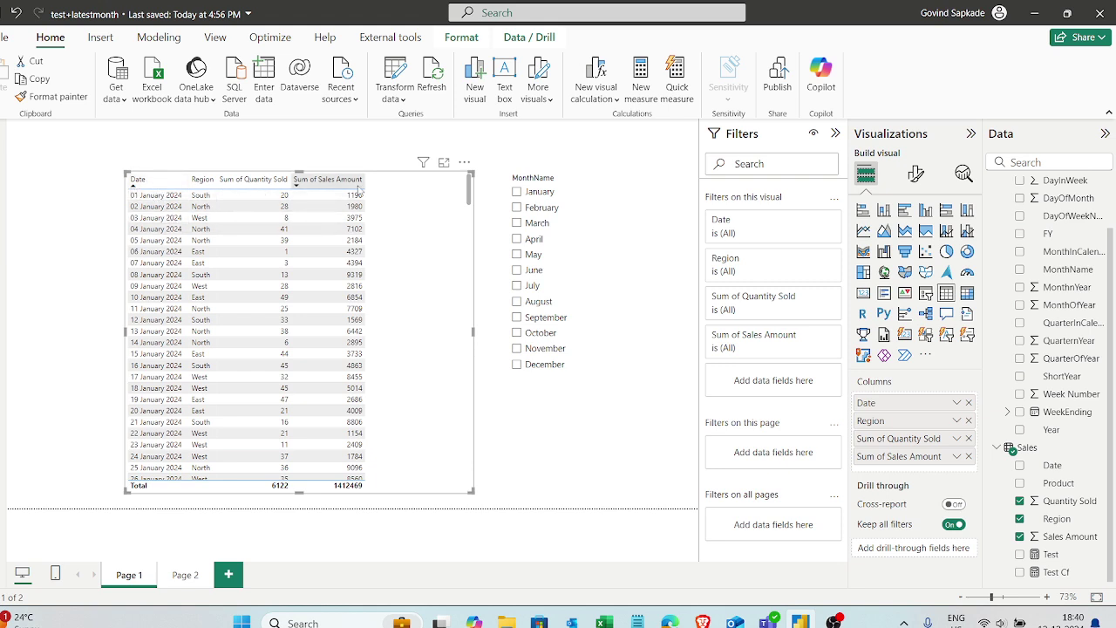
pyautogui.click(554, 458)
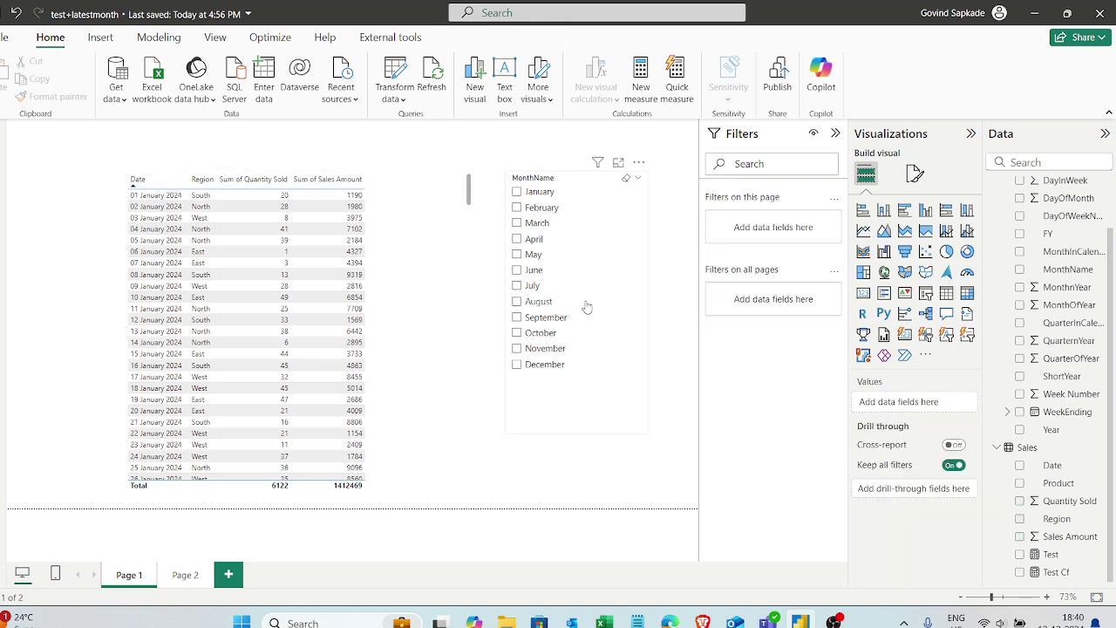
pyautogui.click(517, 302)
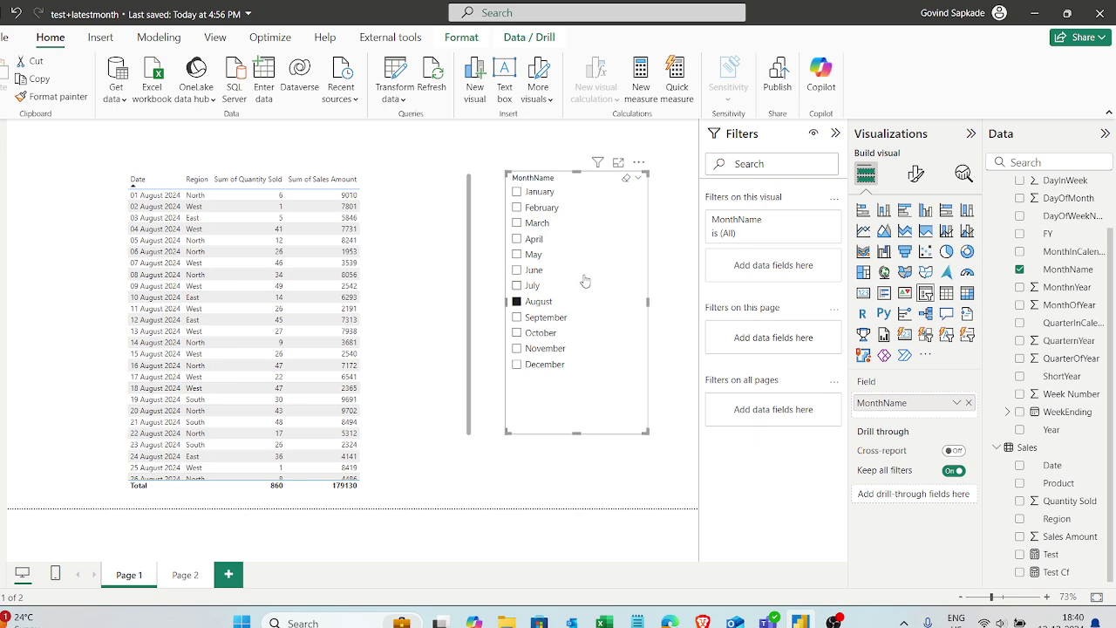
pyautogui.scroll(2, 1032, 320)
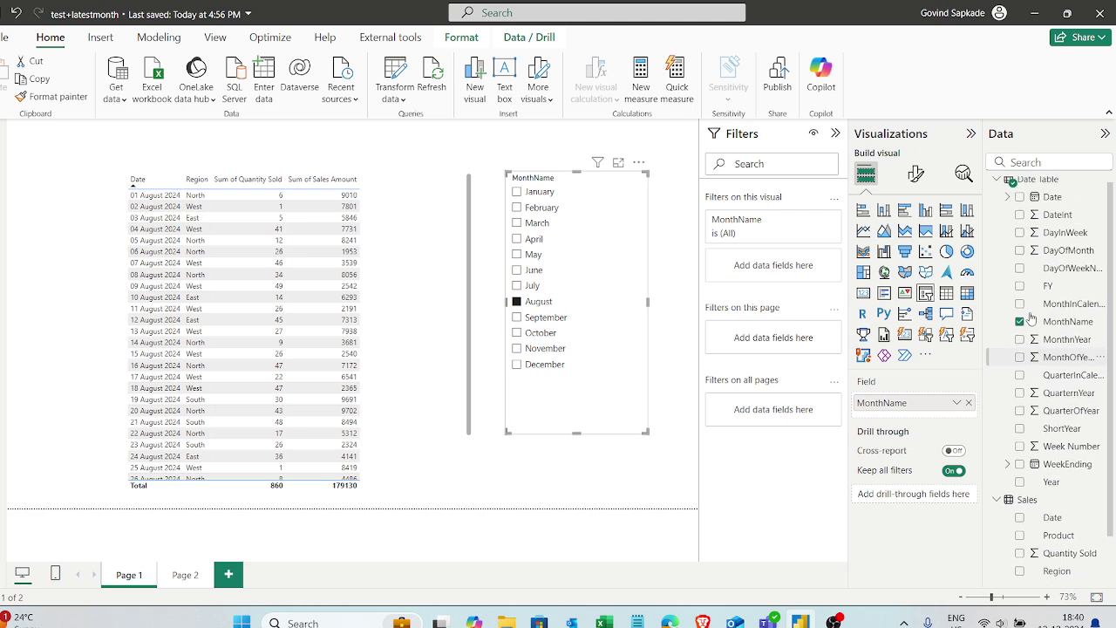
pyautogui.scroll(-2, 1051, 357)
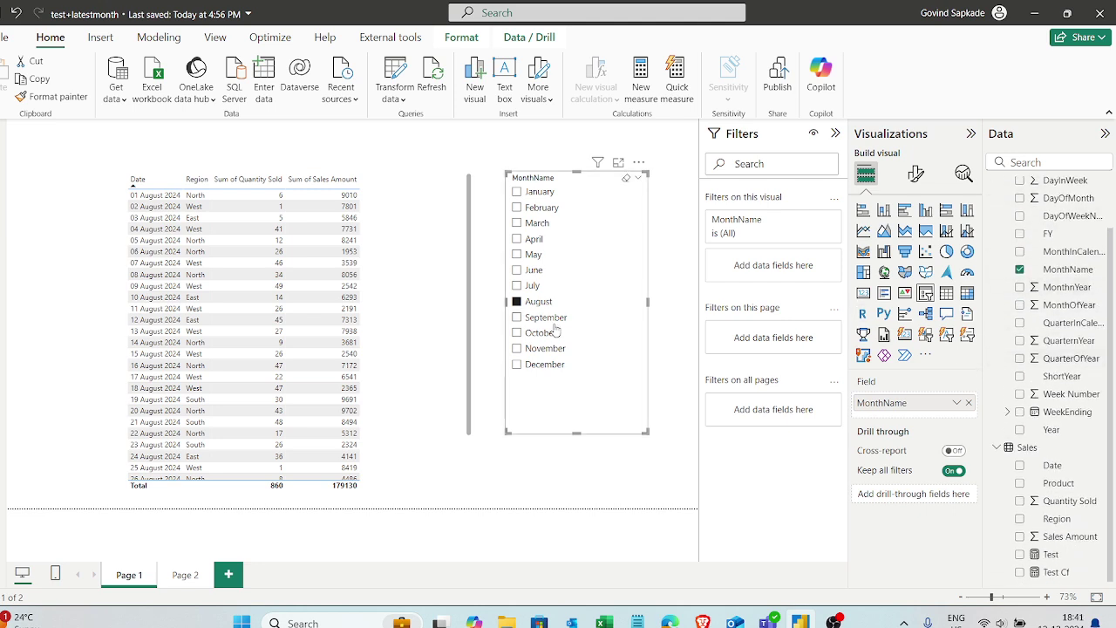
# - Check the sales table visual for June, October, November and December in turn with the month slicer
pyautogui.click(381, 353)
pyautogui.click(517, 273)
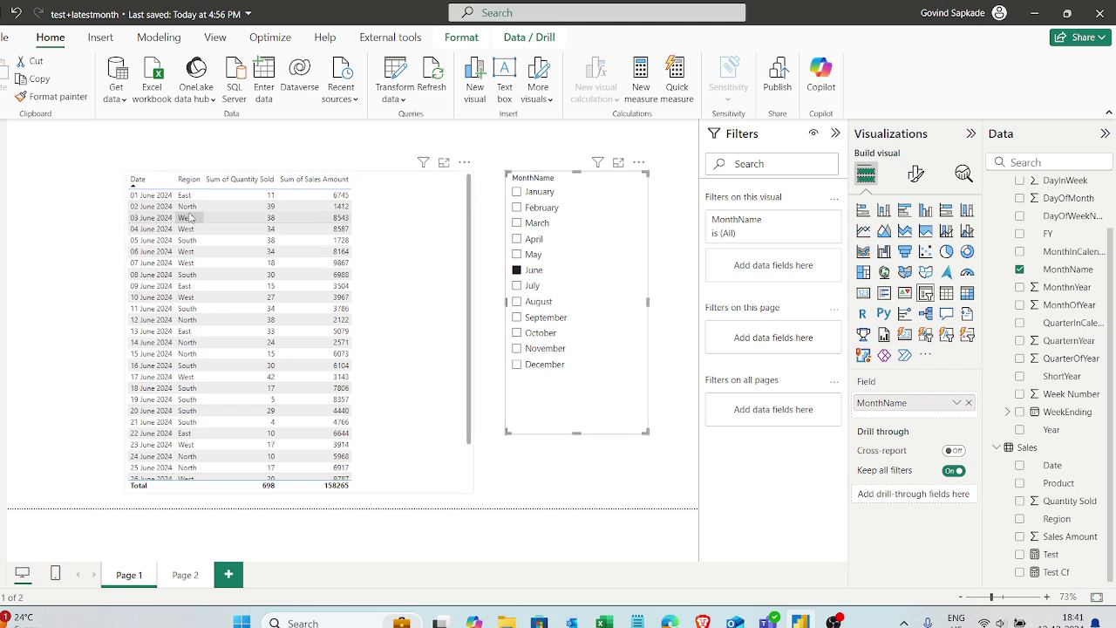
pyautogui.click(486, 287)
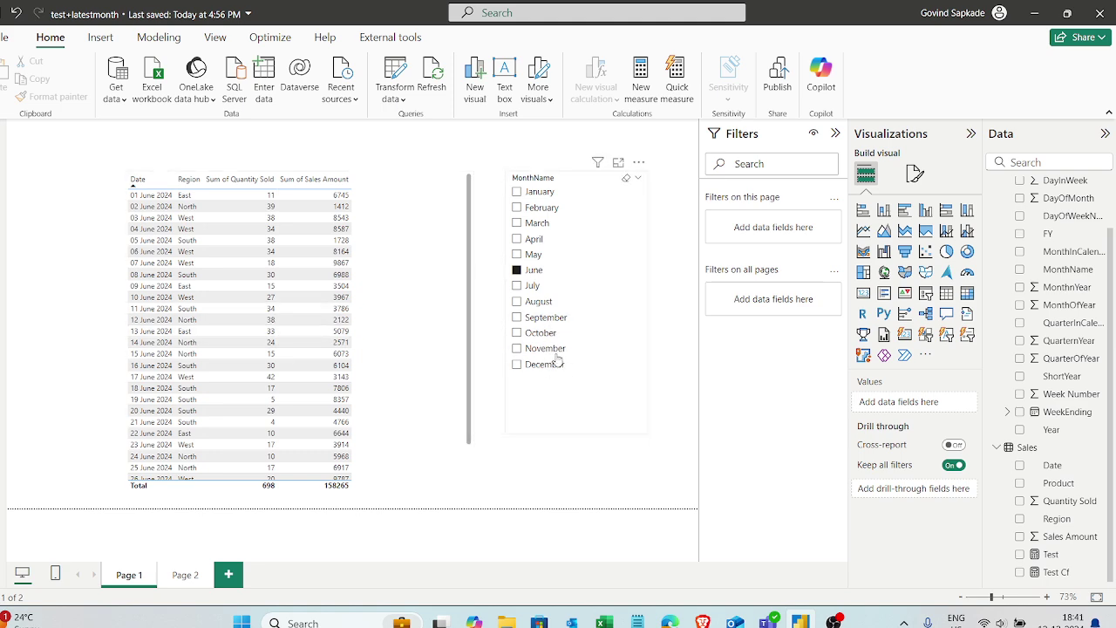
pyautogui.click(536, 334)
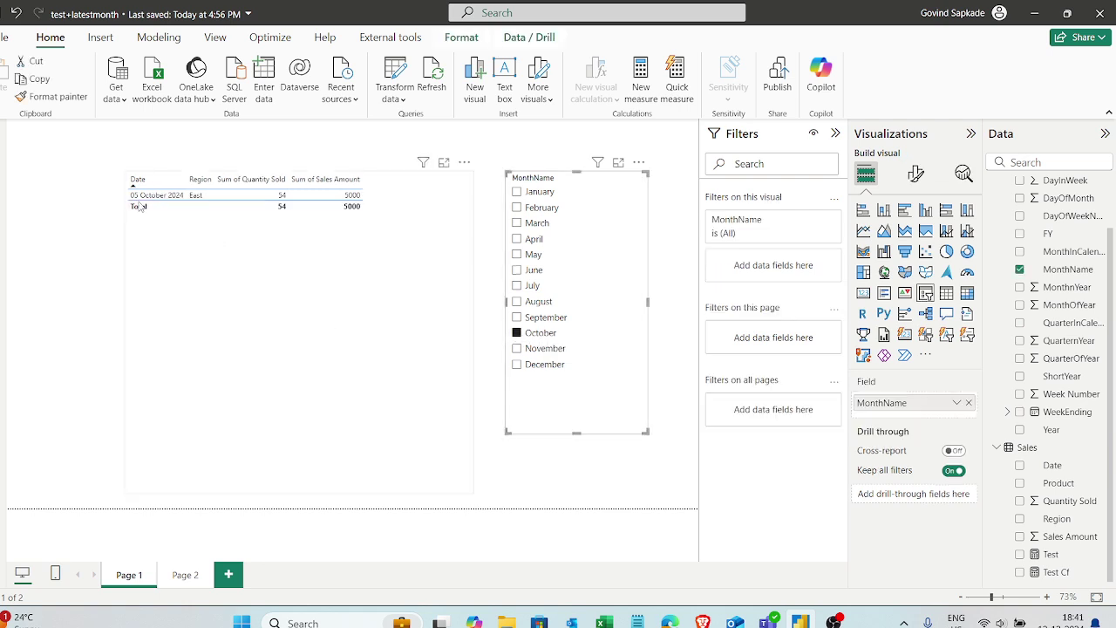
pyautogui.click(541, 350)
pyautogui.click(542, 366)
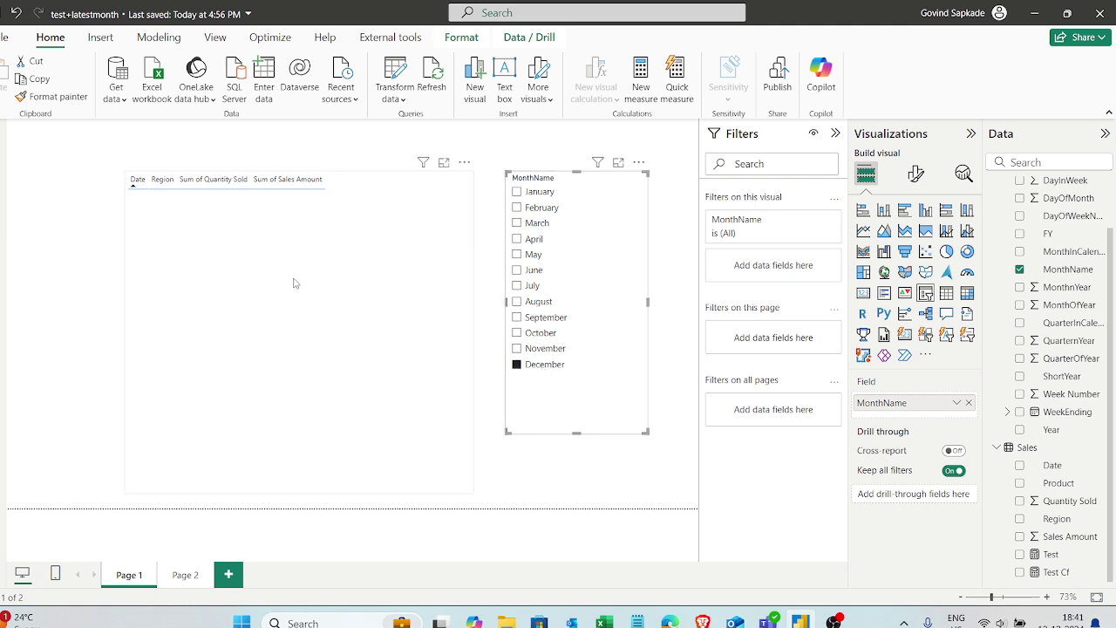
pyautogui.click(76, 258)
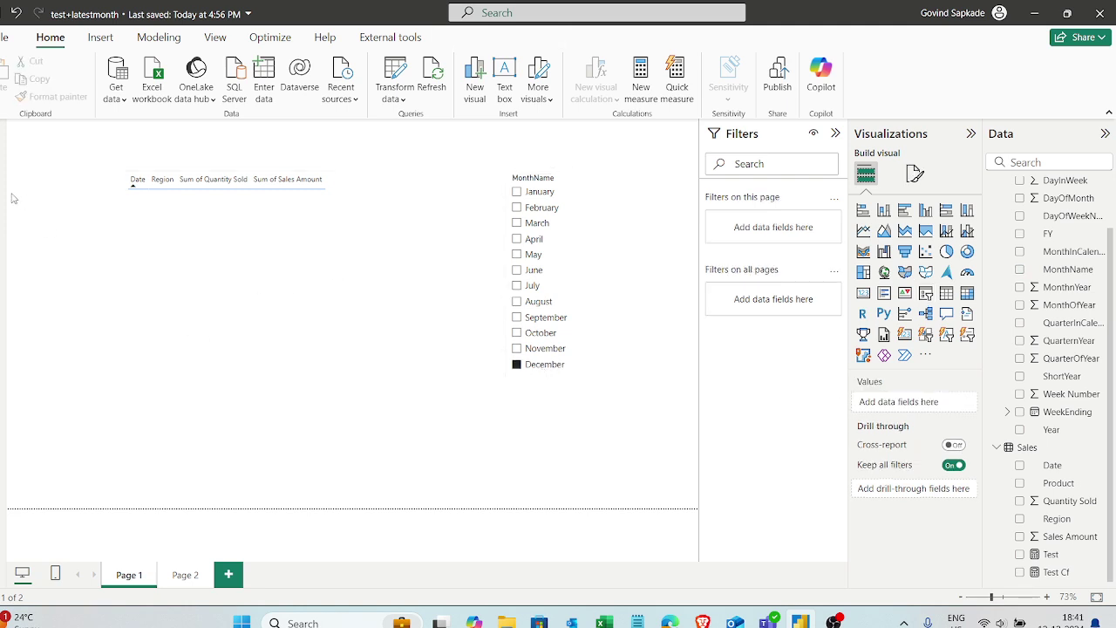
# - Show the Sales table's data and sort its Date column in descending order
pyautogui.click(15, 198)
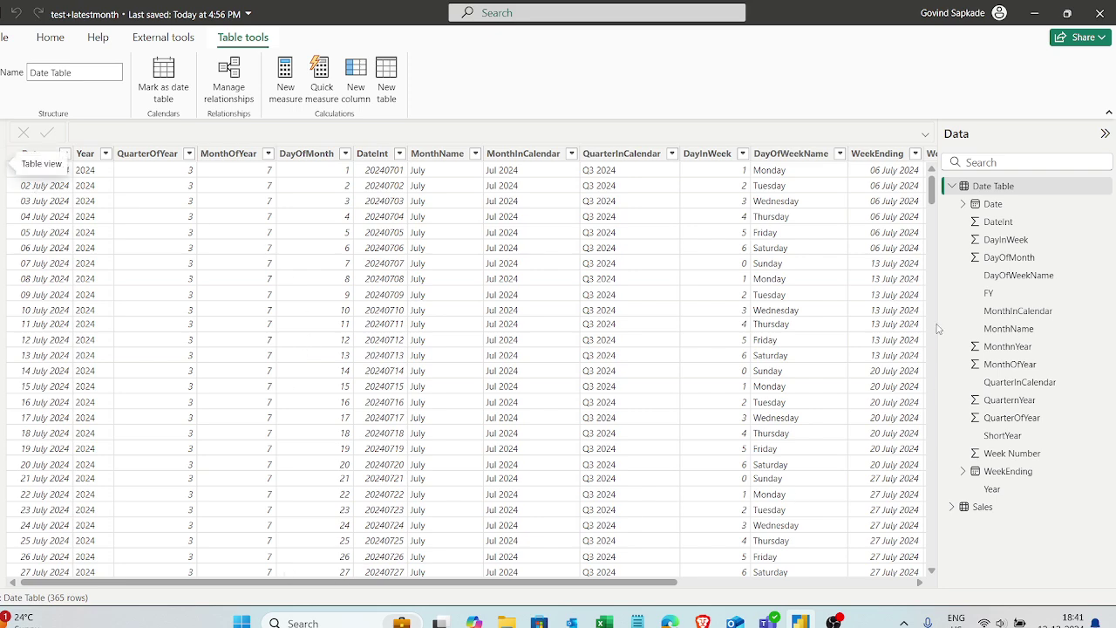
pyautogui.click(982, 507)
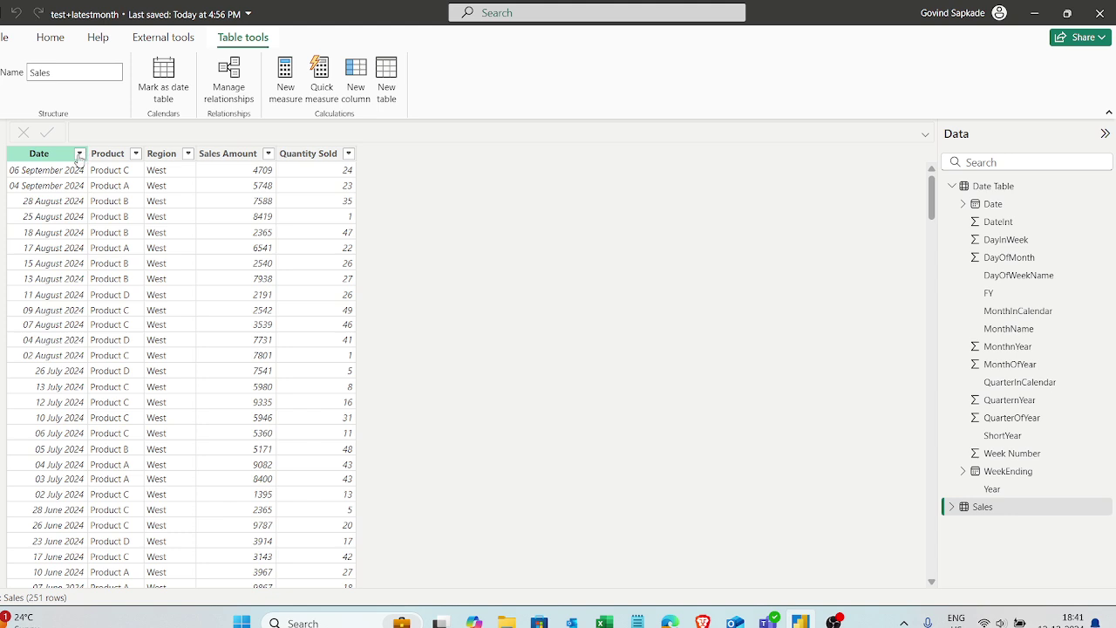
pyautogui.click(79, 154)
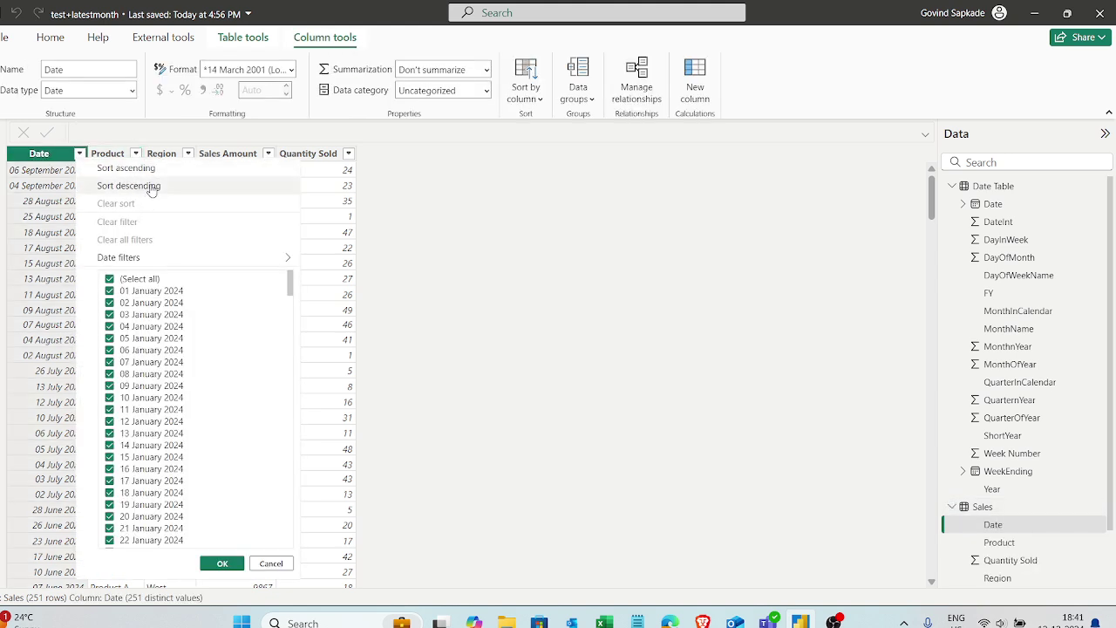
pyautogui.click(151, 186)
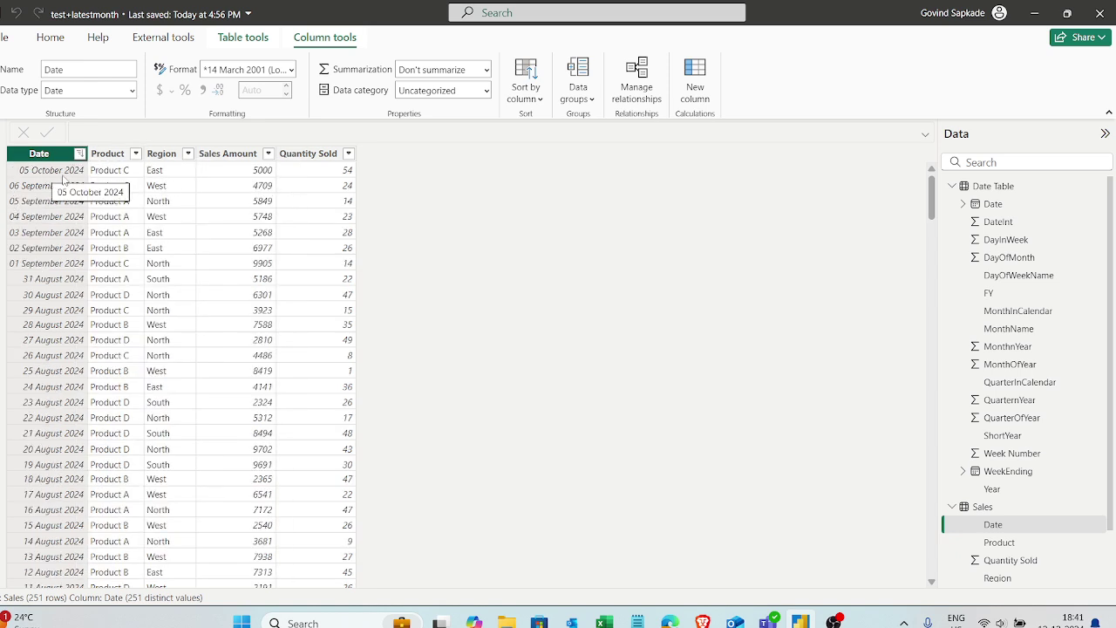
# - Return to the report page and check the sales table visual for November and July
pyautogui.click(3, 151)
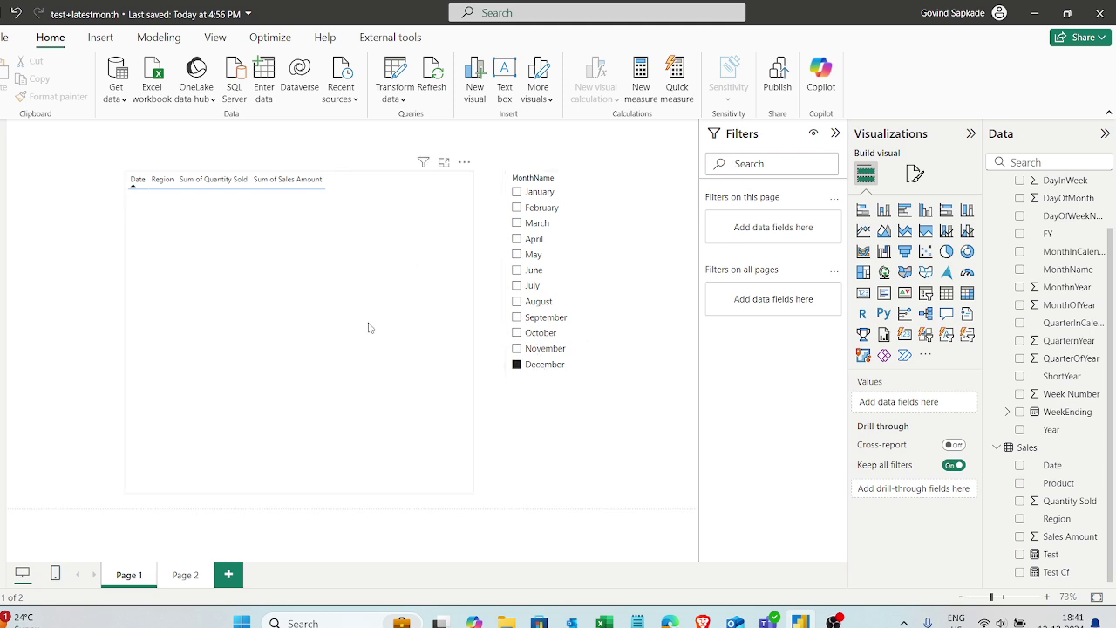
pyautogui.click(402, 299)
pyautogui.click(536, 350)
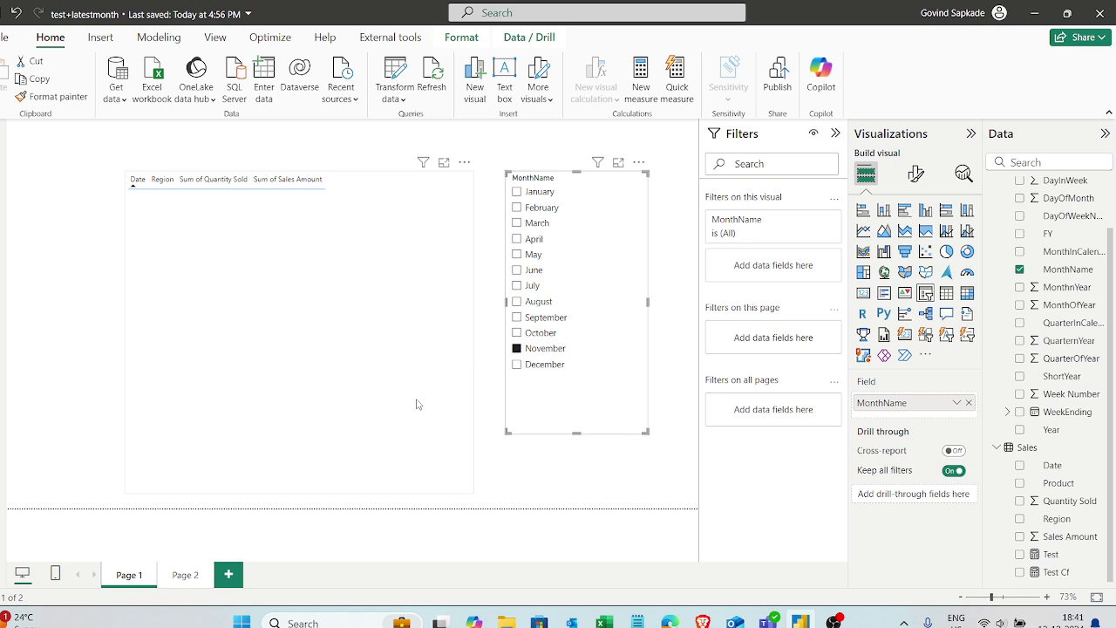
pyautogui.click(301, 382)
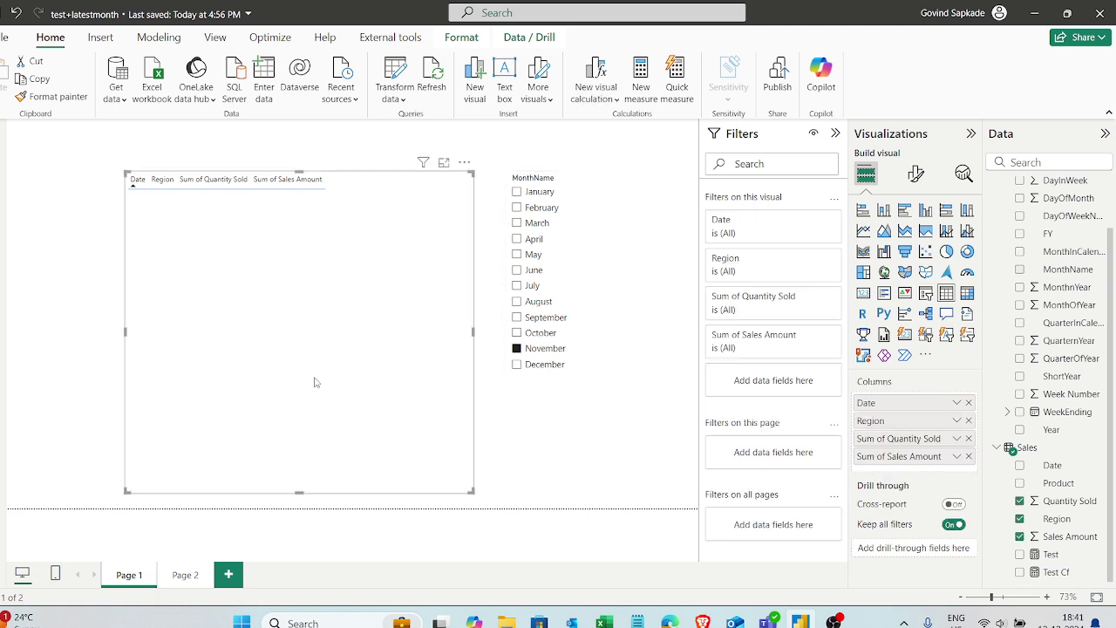
pyautogui.click(609, 285)
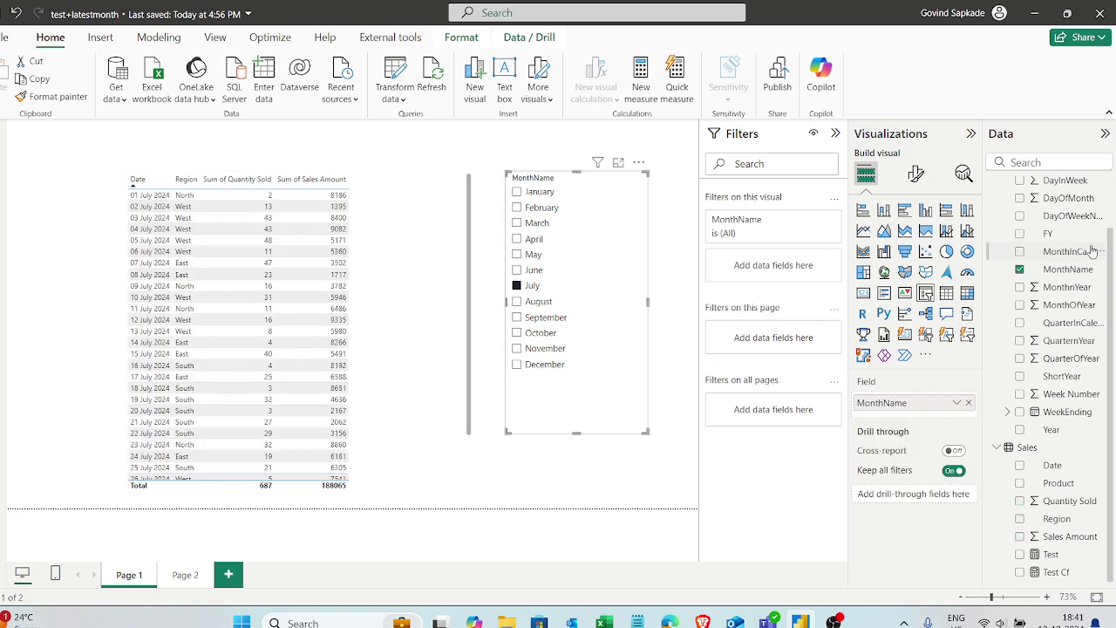
# - Show the Date Table's data, sort its Date column in descending order and widen the column to fit the dates
pyautogui.click(2, 218)
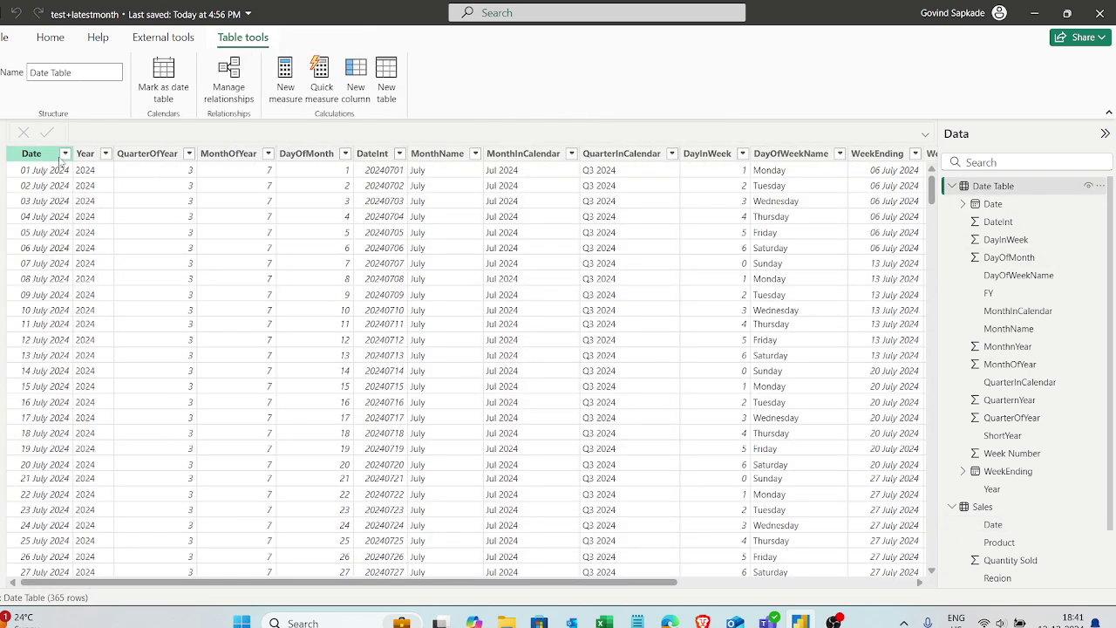
pyautogui.click(65, 154)
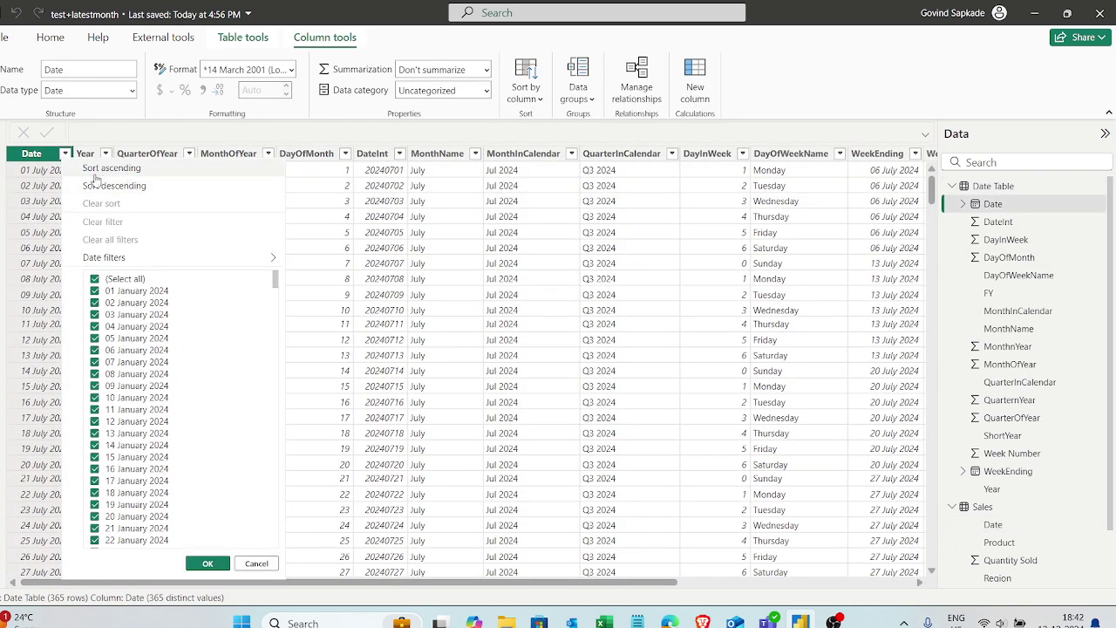
pyautogui.click(127, 186)
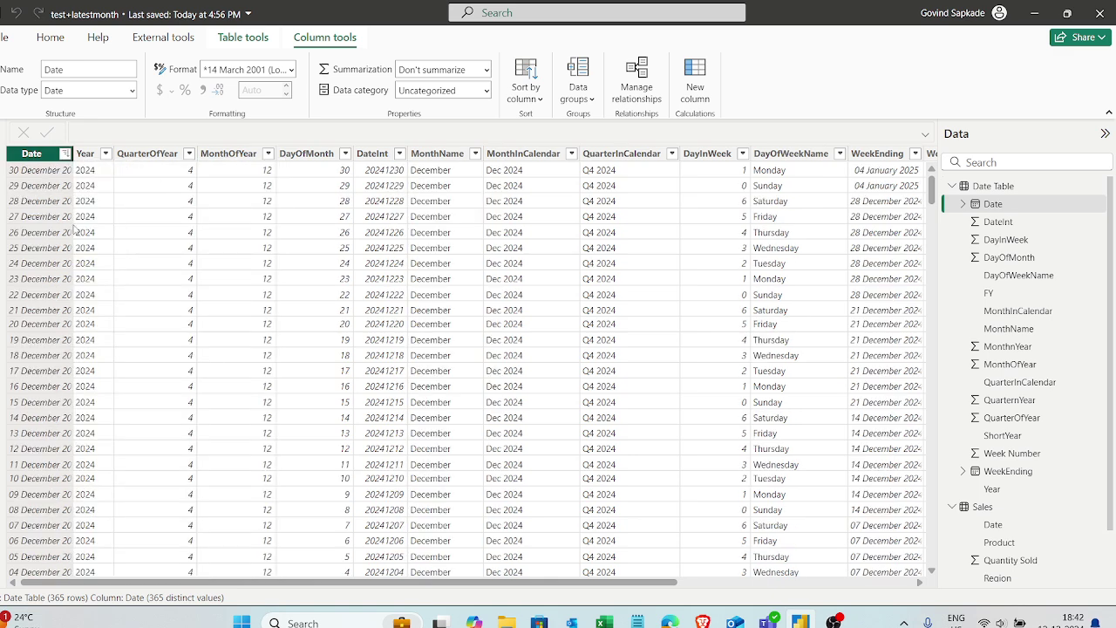
pyautogui.doubleClick(72, 154)
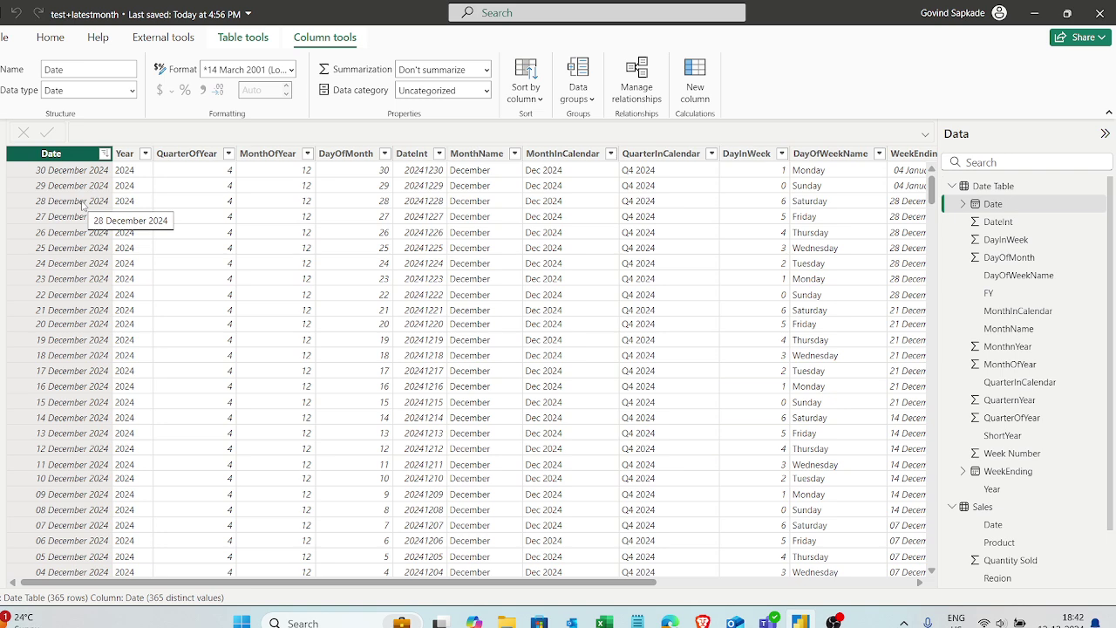
# - Back on the report page, compare the sales table visual for October, November and December, finishing on October
pyautogui.click(2, 157)
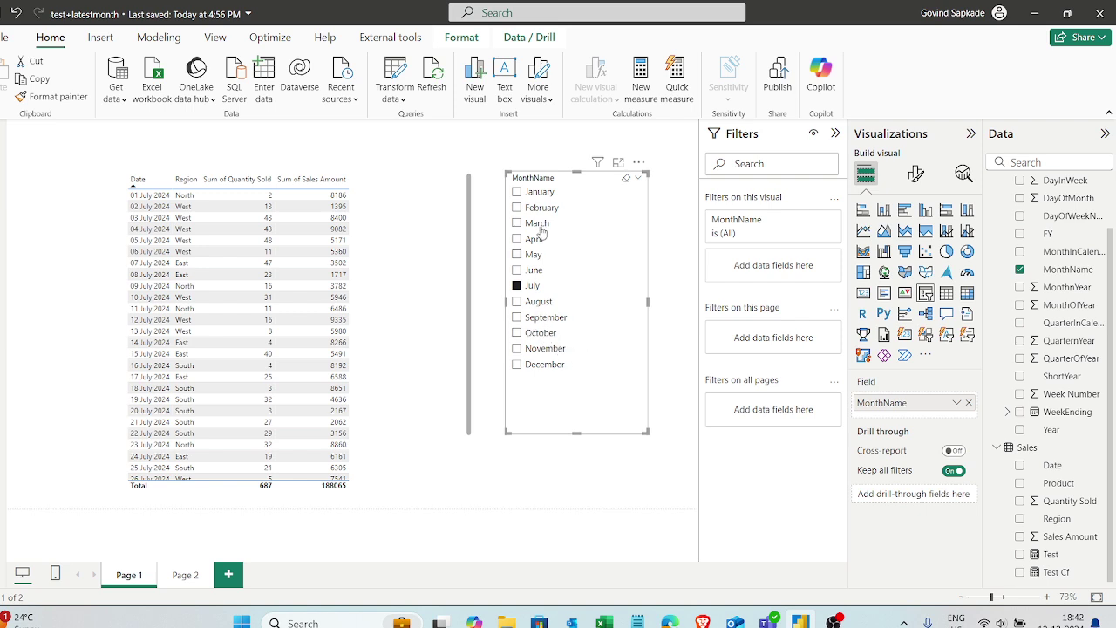
pyautogui.click(427, 318)
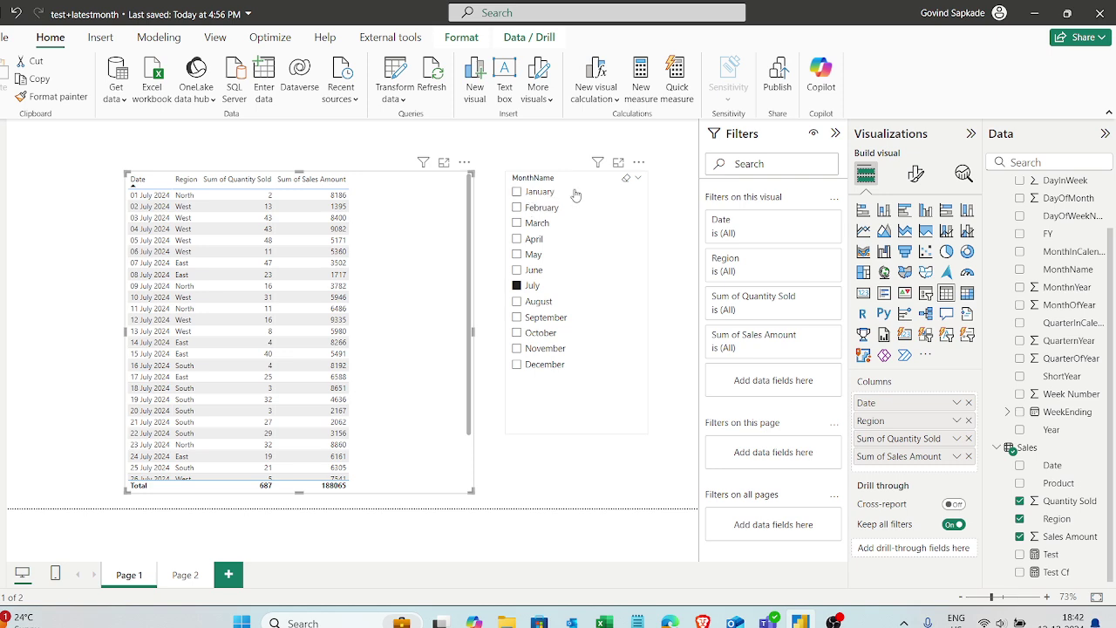
pyautogui.click(538, 334)
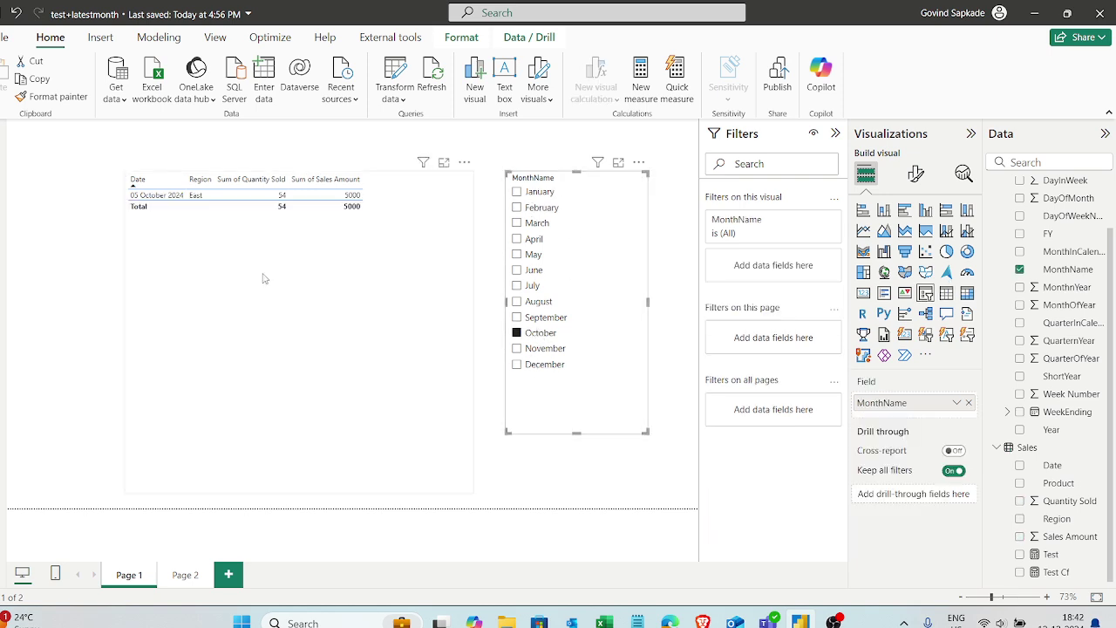
pyautogui.click(550, 349)
pyautogui.click(548, 366)
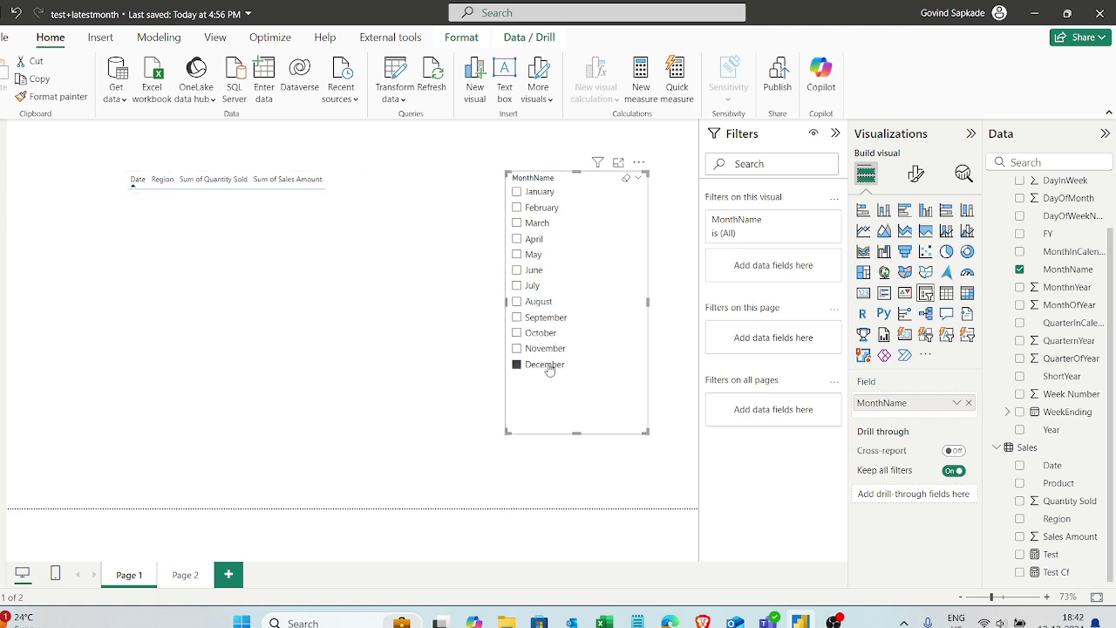
pyautogui.click(539, 336)
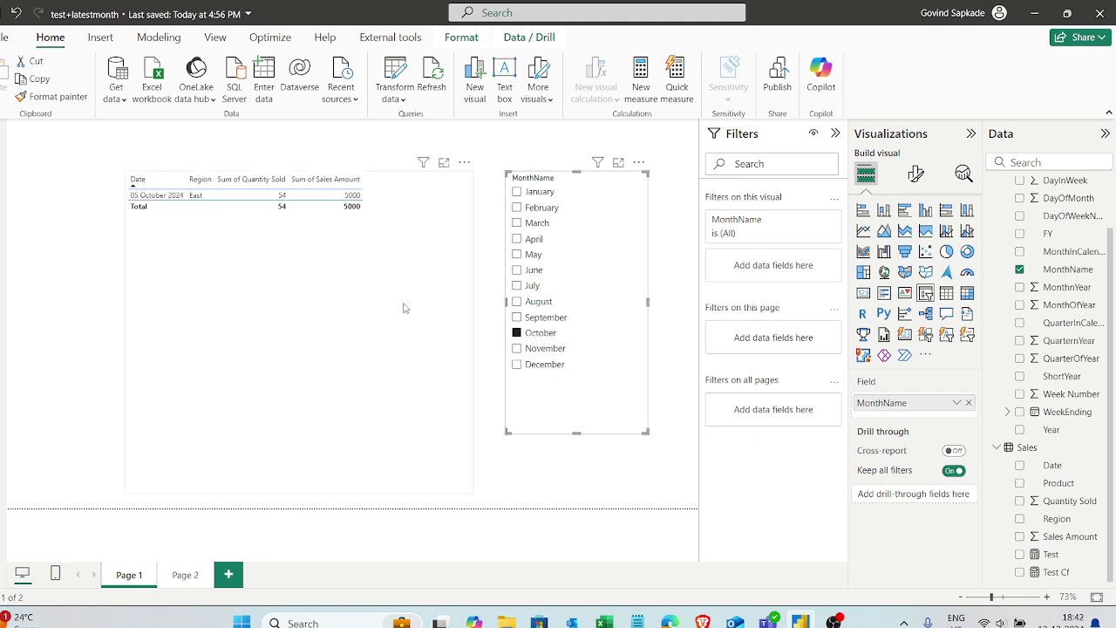
# - Clear the October selection in the MonthName slicer so the sales table visual is unfiltered
pyautogui.click(551, 334)
pyautogui.click(451, 319)
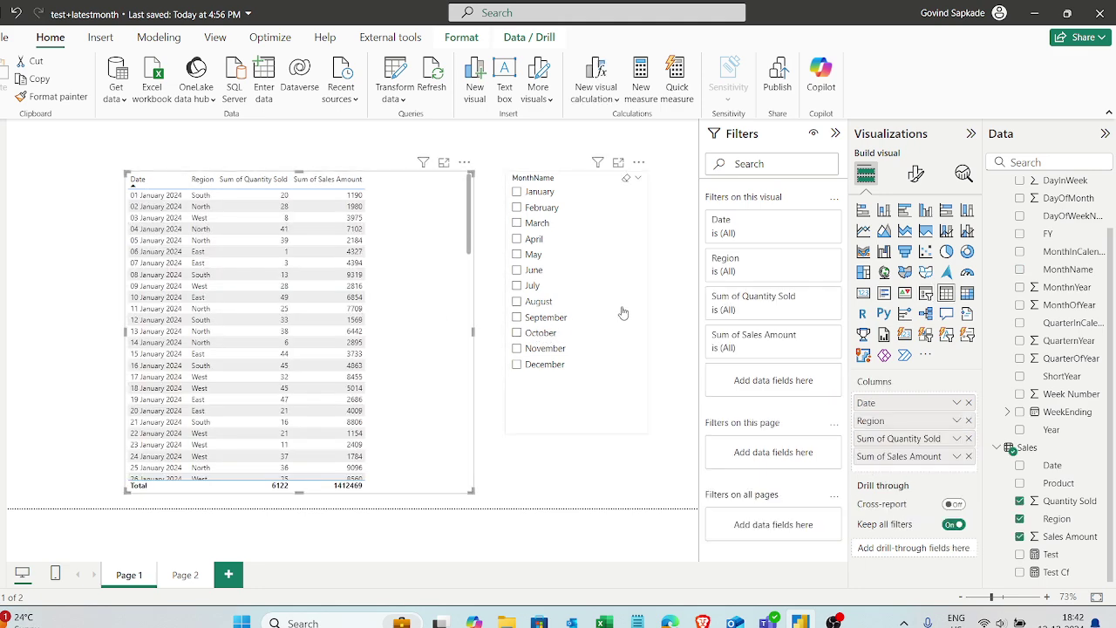
pyautogui.click(545, 468)
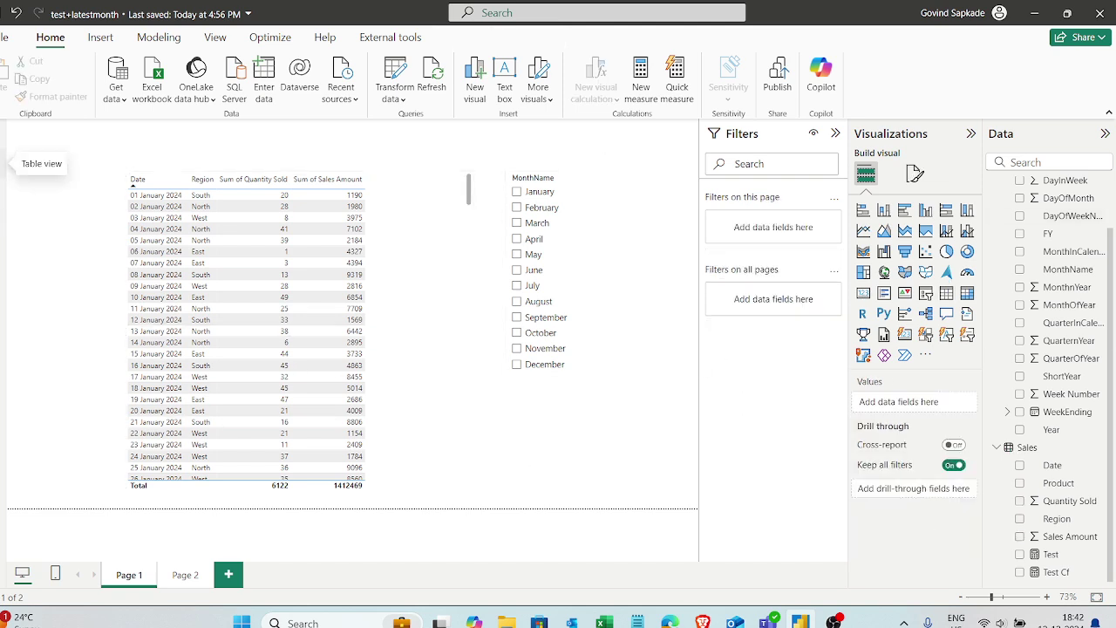
# - Show the Date Table's data and add a new calculated column to that table
pyautogui.click(11, 162)
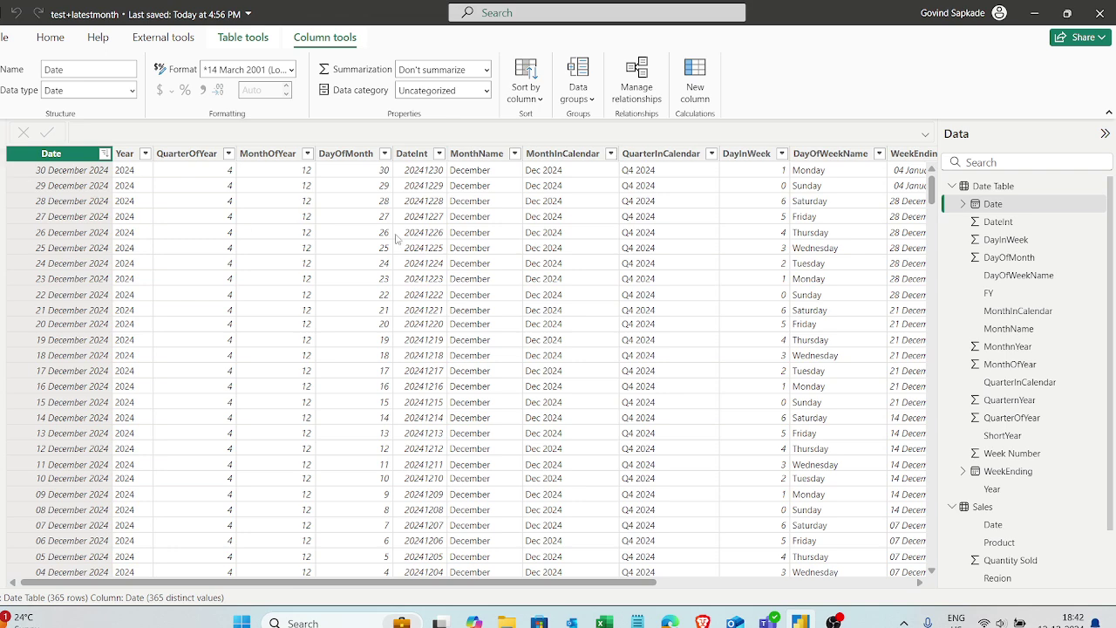
pyautogui.click(995, 187)
pyautogui.moveTo(575, 583); pyautogui.dragTo(833, 583)
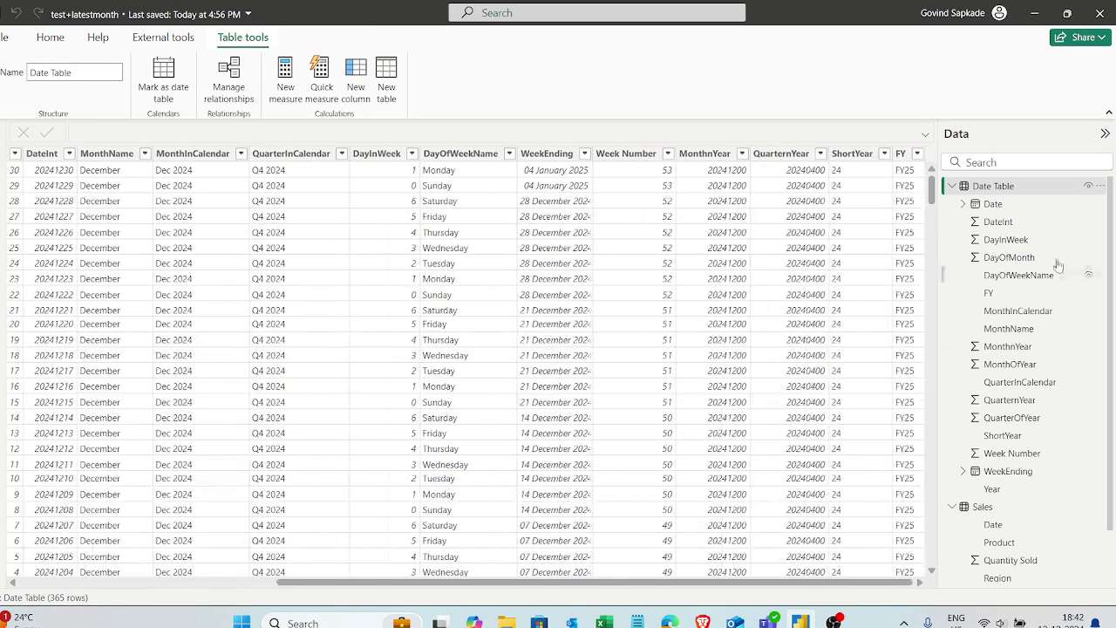
pyautogui.rightClick(981, 186)
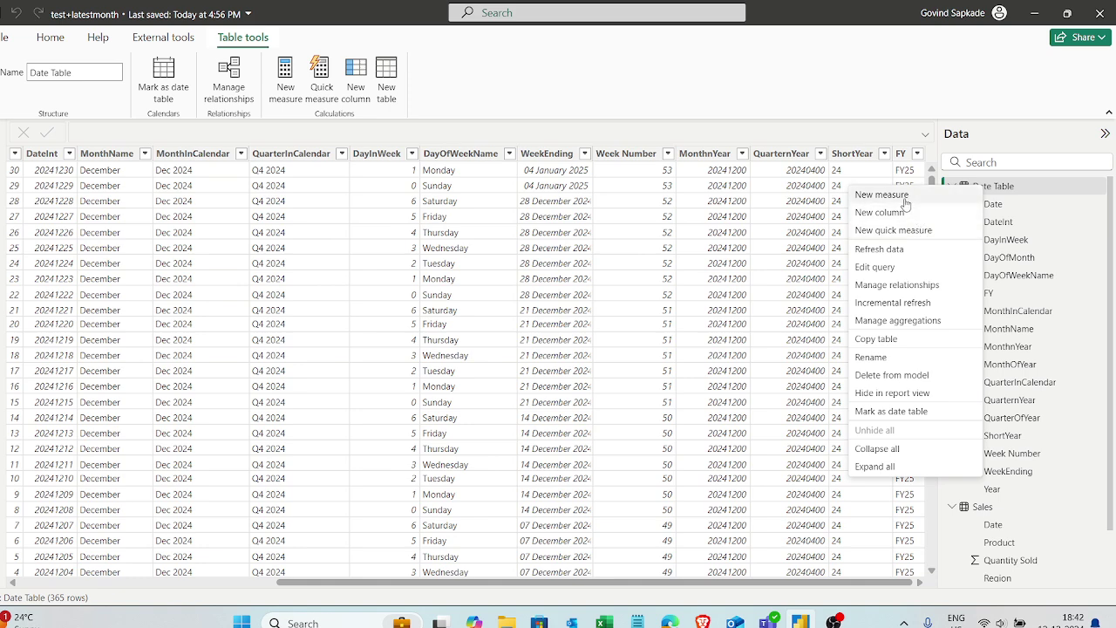
pyautogui.click(881, 213)
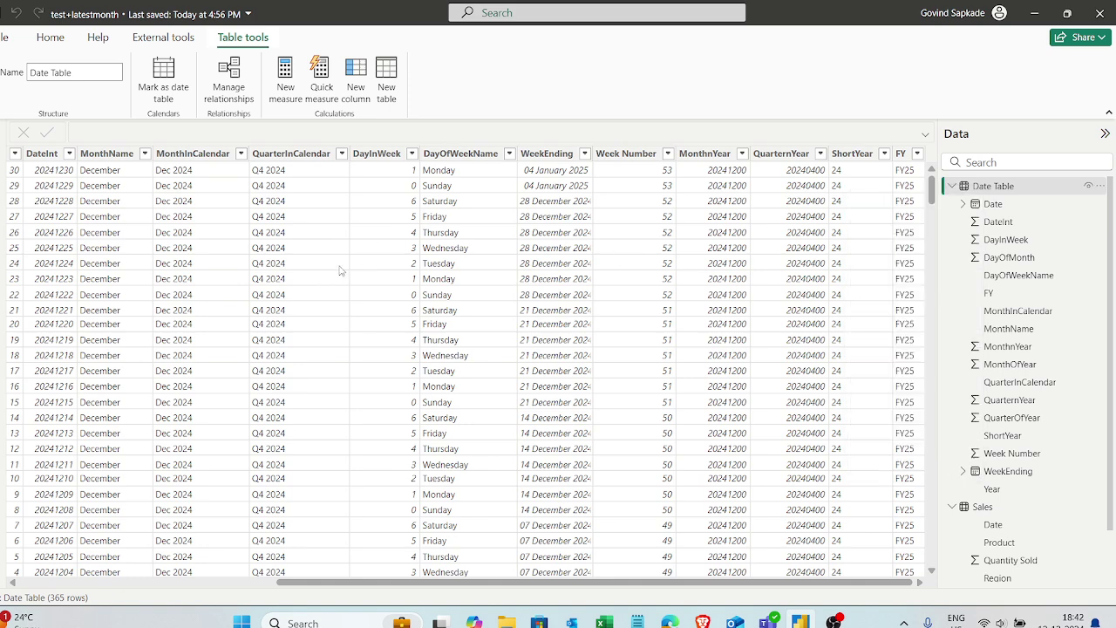
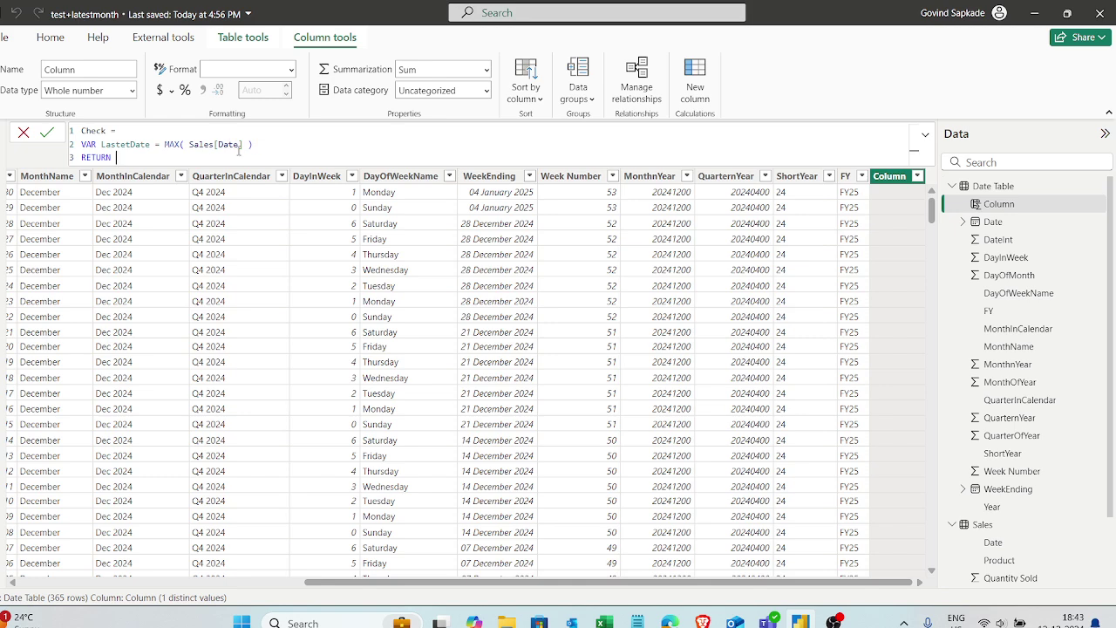
pyautogui.write('Lat')
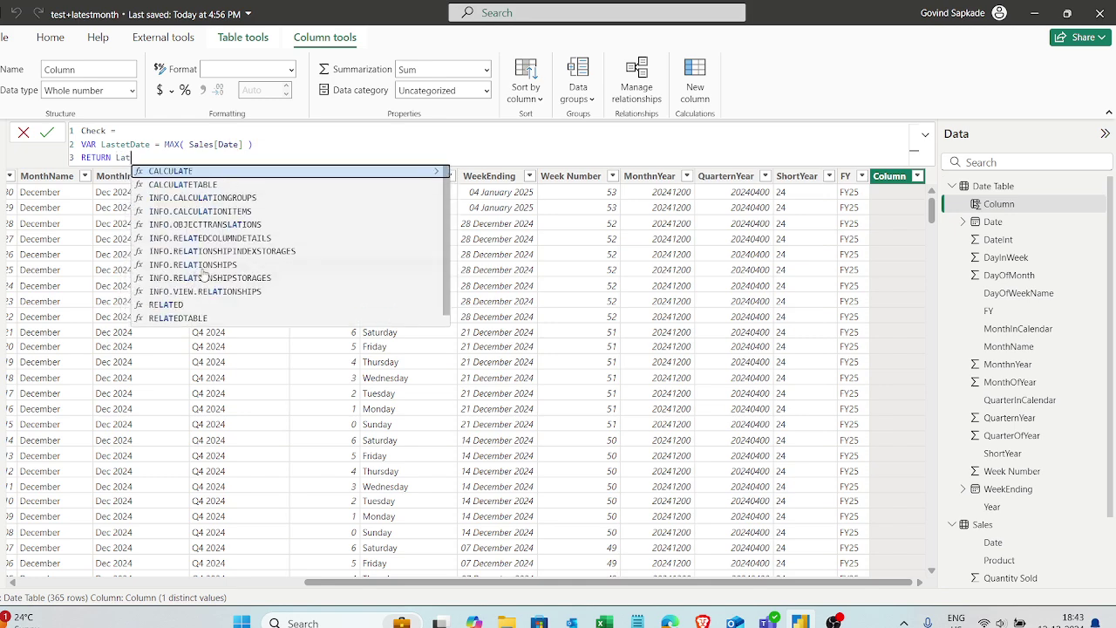
pyautogui.press('BackSpace')
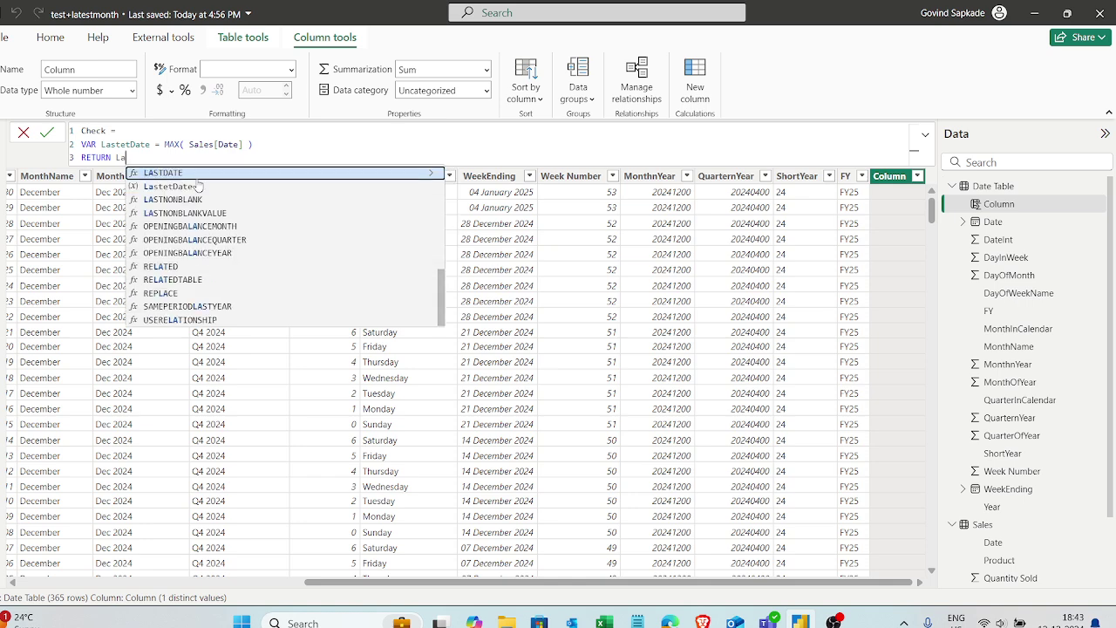
pyautogui.press('Tab')
pyautogui.press('BackSpace')
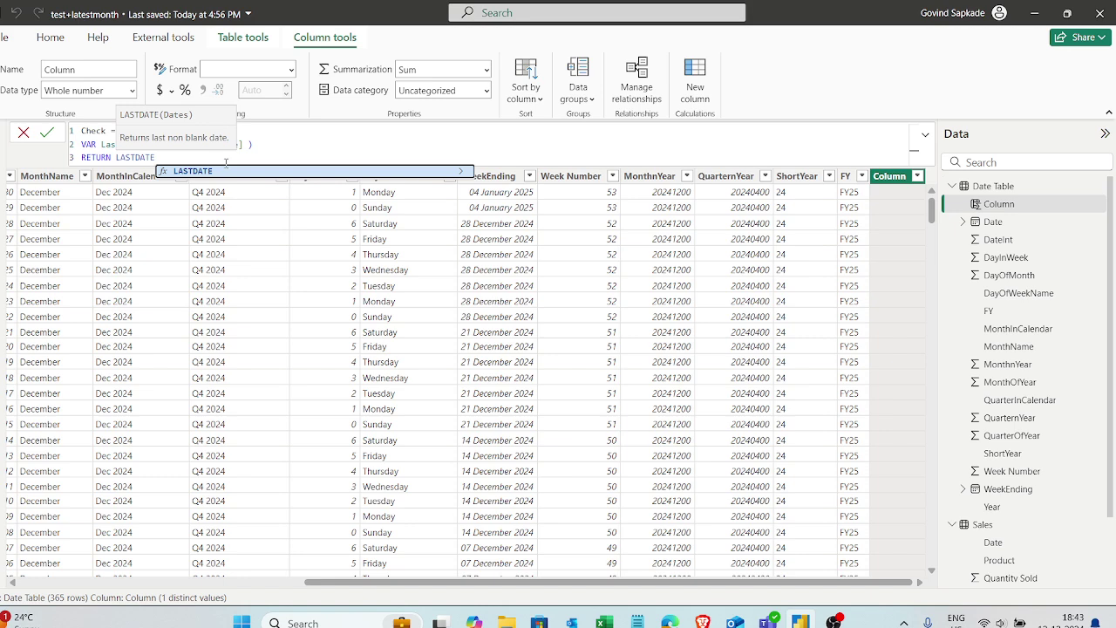
pyautogui.write('(')
pyautogui.press('BackSpace')
pyautogui.press('BackSpace')
pyautogui.press('BackSpace')
pyautogui.press('BackSpace')
pyautogui.press('BackSpace')
pyautogui.press('BackSpace')
pyautogui.press('BackSpace')
pyautogui.press('BackSpace')
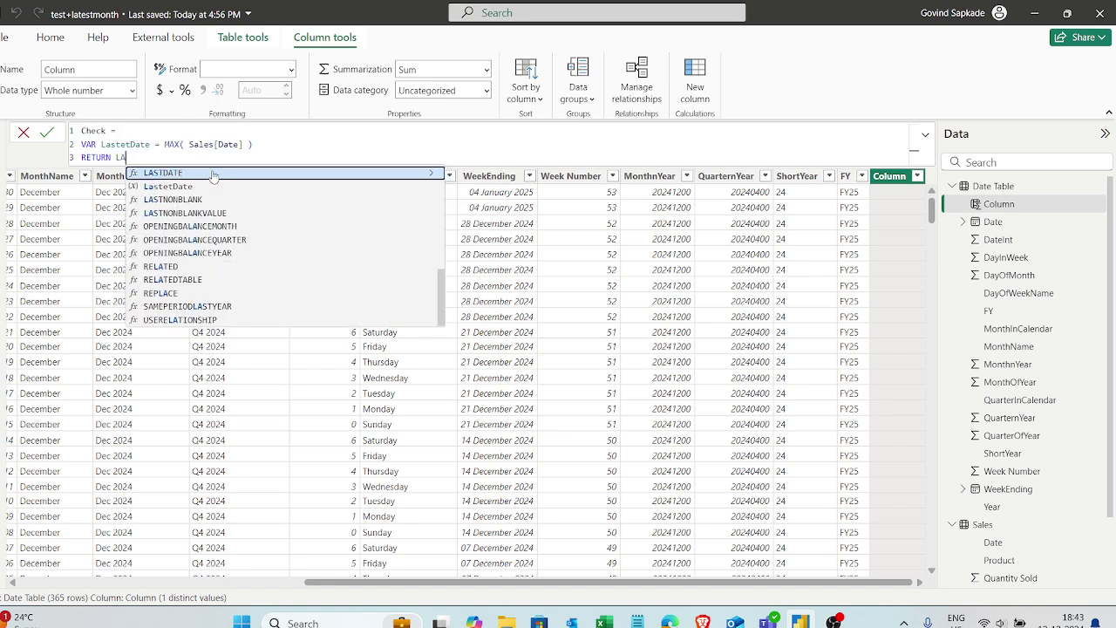
# - Correct the name of the variable holding MAX( Sales[Date] ) in the Check formula to LatestDate
pyautogui.click(130, 145)
pyautogui.press('BackSpace')
pyautogui.press('BackSpace')
pyautogui.press('BackSpace')
pyautogui.press('BackSpace')
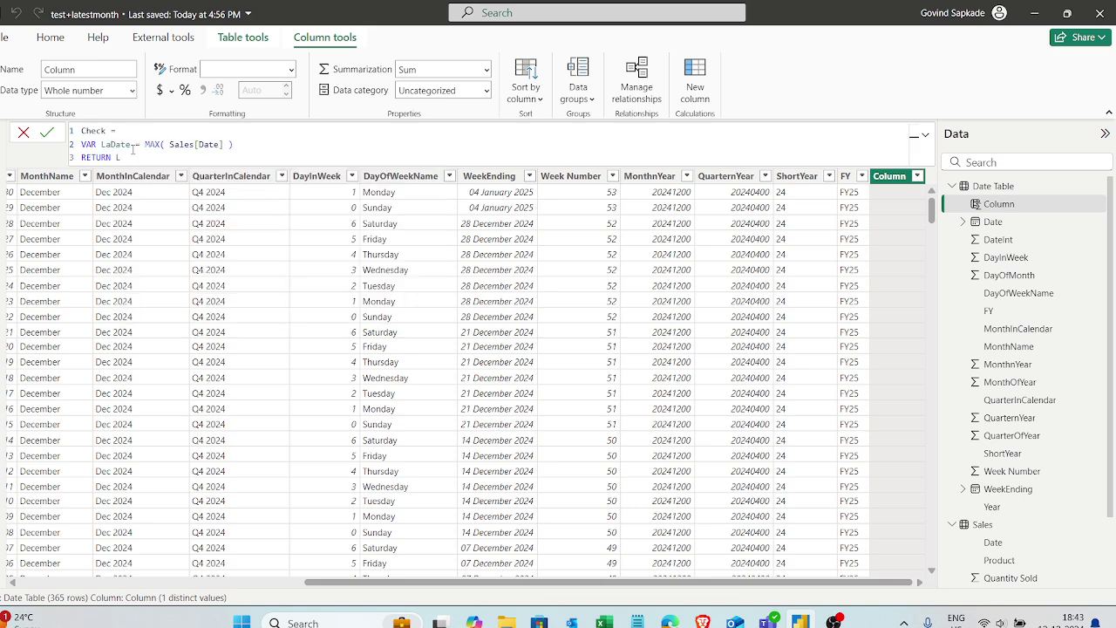
pyautogui.write('test')
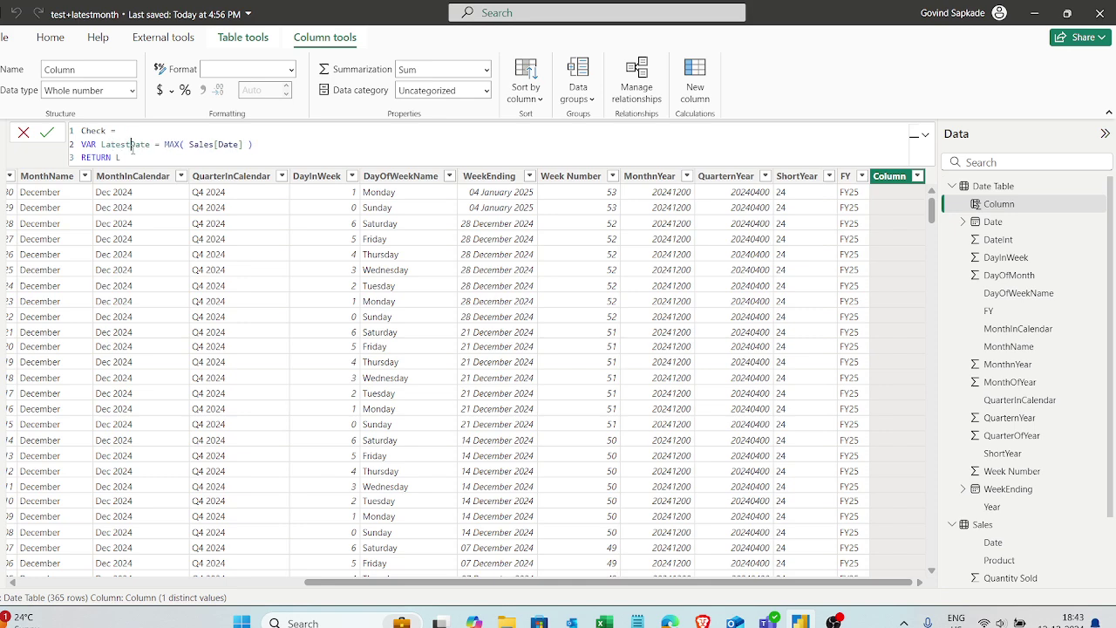
# - Make the Check column return the LatestDate variable and commit the formula
pyautogui.click(137, 158)
pyautogui.write('ate')
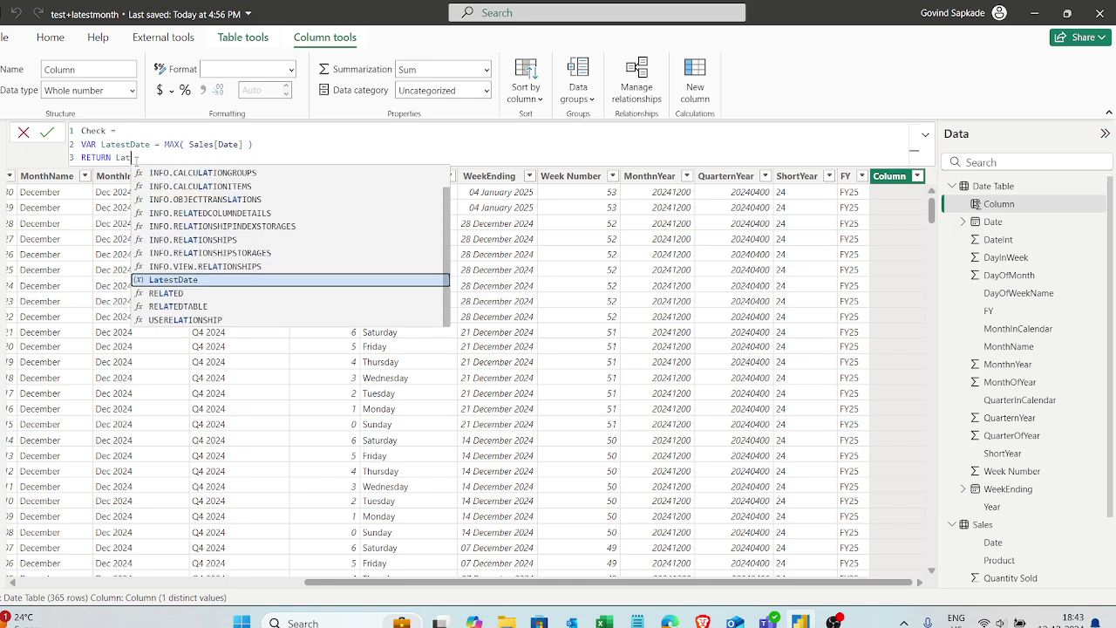
pyautogui.click(204, 212)
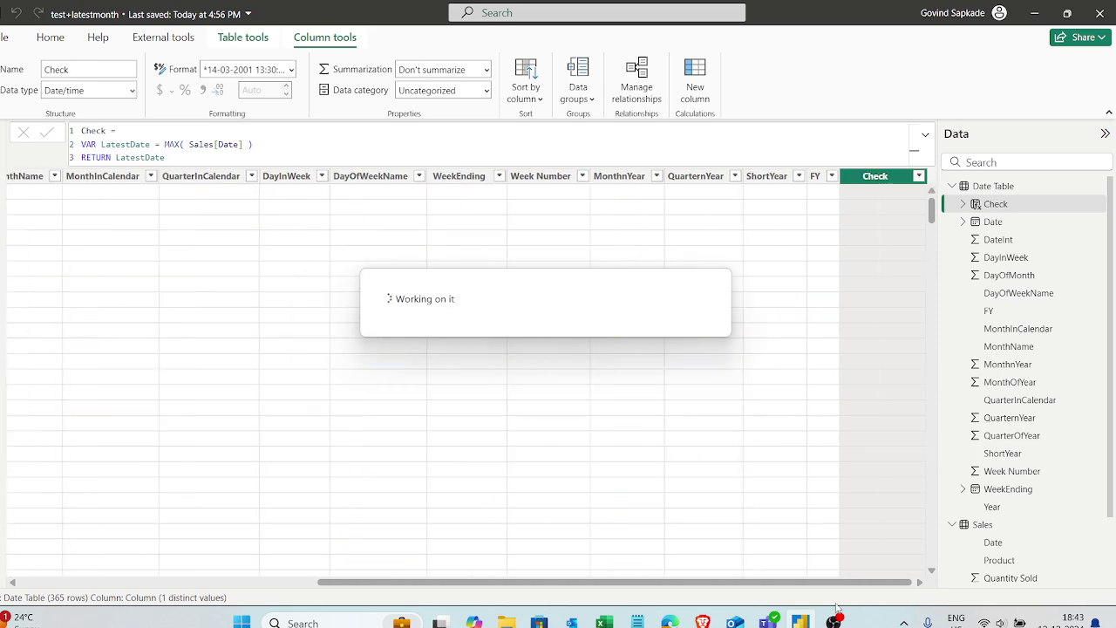
# - Examine the Check column's values through the rows and compare them with the Date column of the Date Table
pyautogui.moveTo(744, 580)
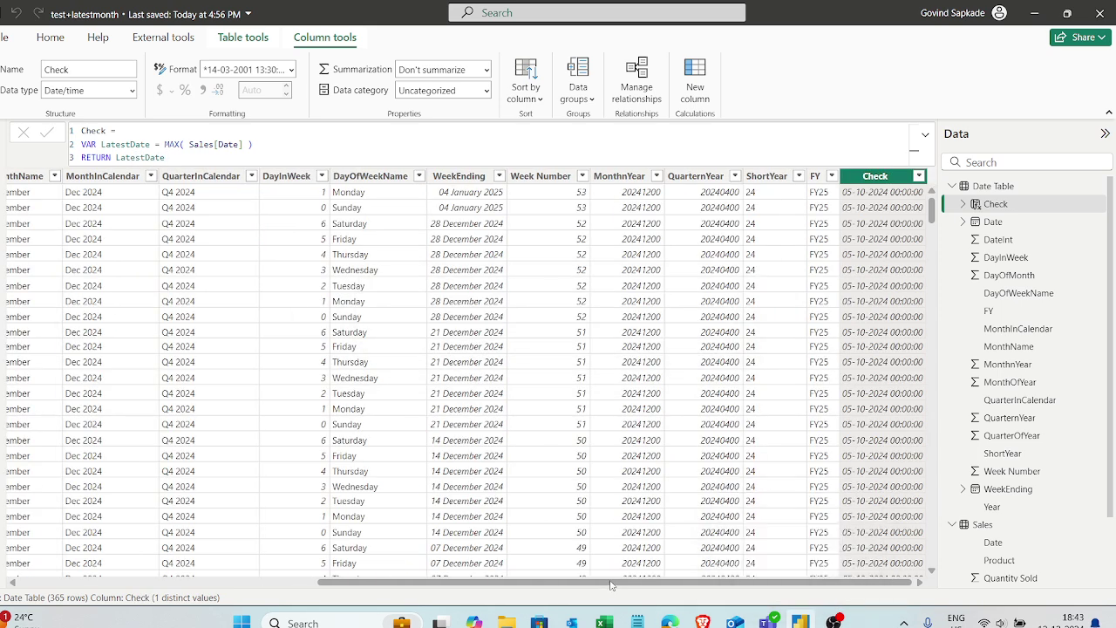
pyautogui.scroll(-9, 861, 229)
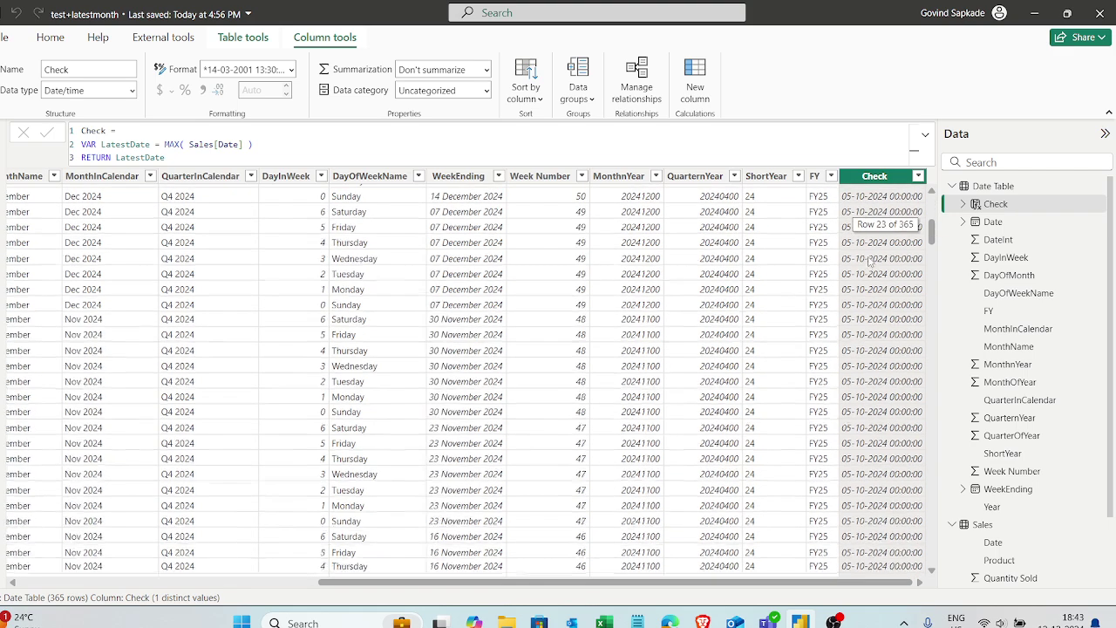
pyautogui.scroll(9, 880, 307)
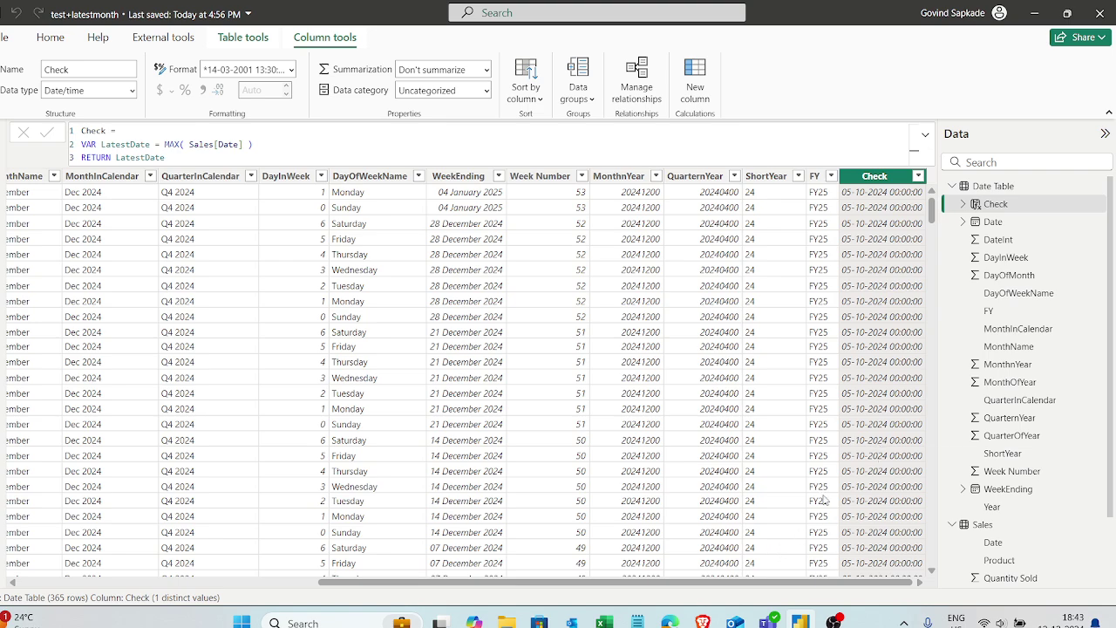
pyautogui.scroll(-5, 883, 418)
pyautogui.scroll(5, 883, 403)
pyautogui.moveTo(642, 587); pyautogui.dragTo(103, 588)
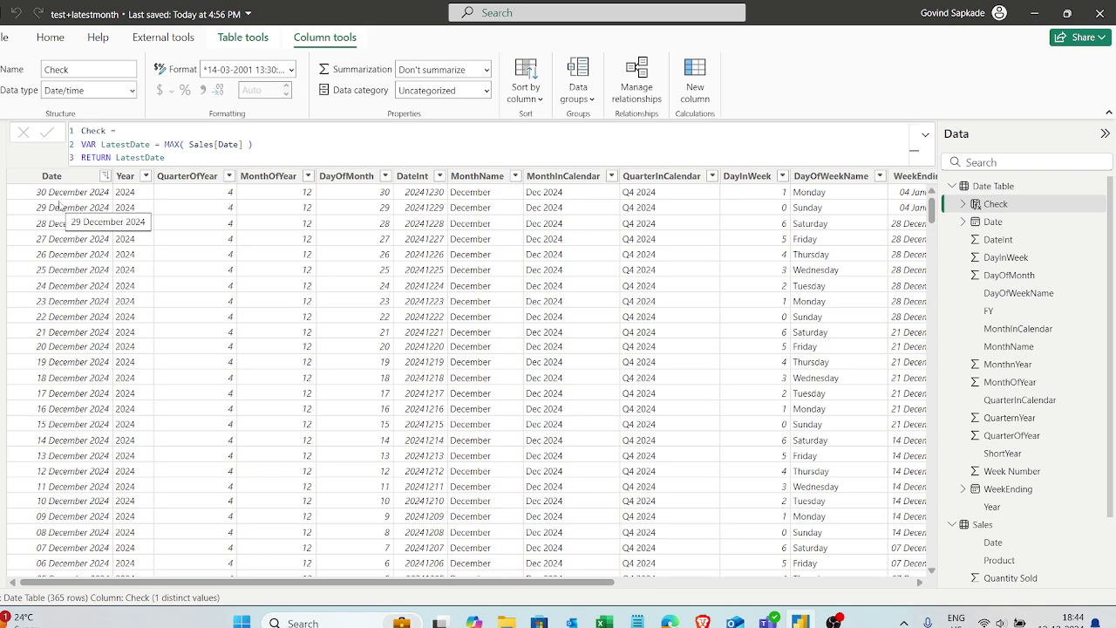
pyautogui.moveTo(512, 586); pyautogui.dragTo(817, 582)
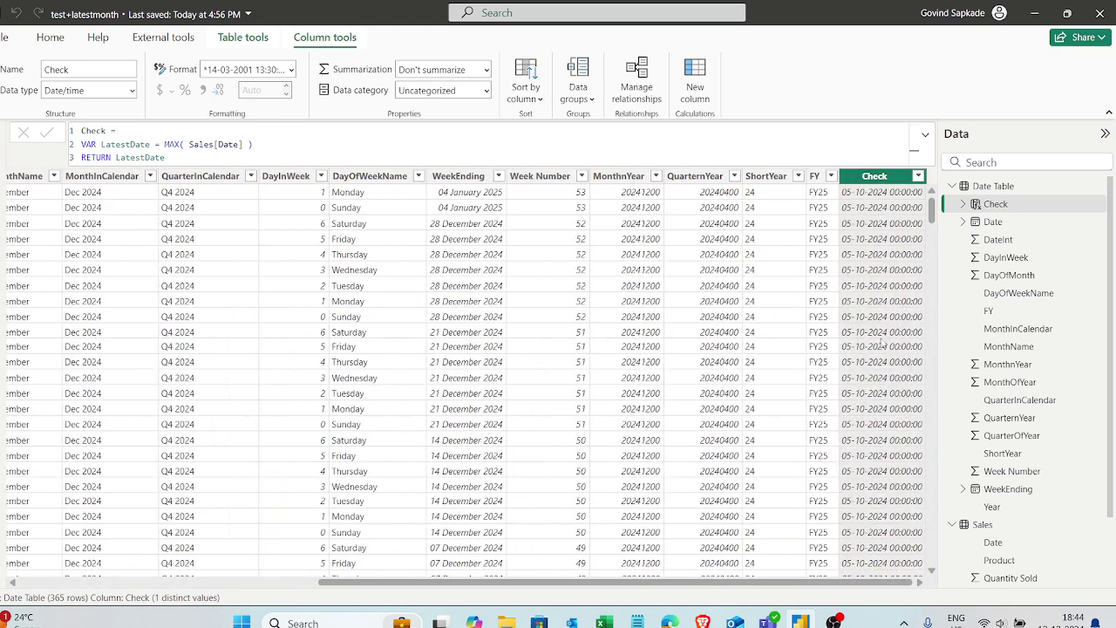
pyautogui.moveTo(625, 585); pyautogui.dragTo(260, 546)
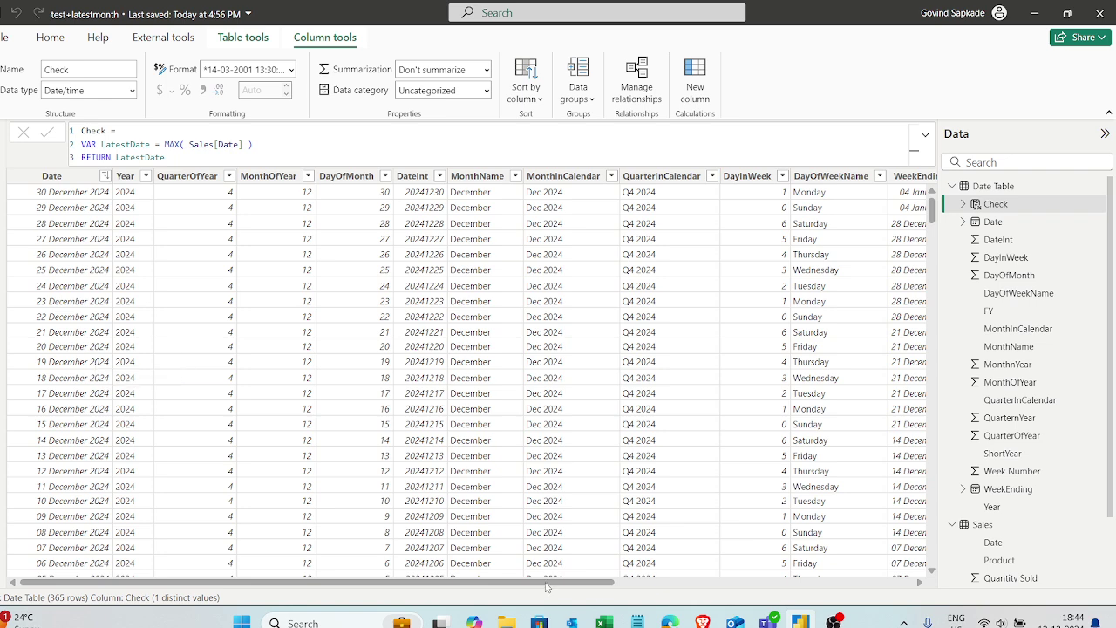
pyautogui.moveTo(547, 583); pyautogui.dragTo(863, 583)
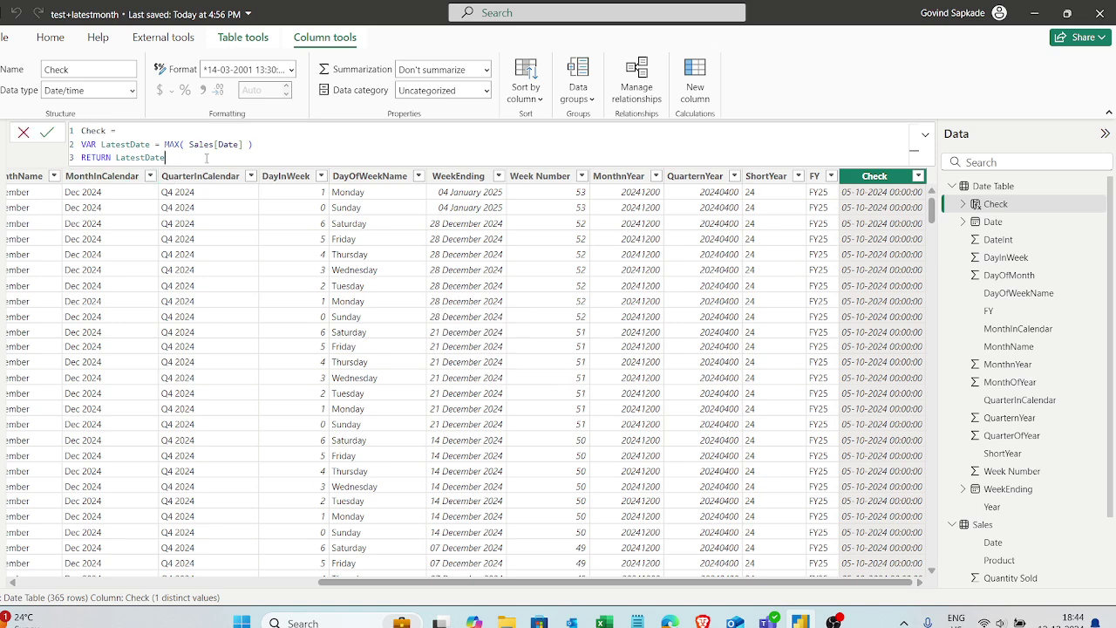
# - Replace the Check formula's returned LatestDate with an IF function that tests 'Date Table'[Date] < LatestDate
pyautogui.press('BackSpace')
pyautogui.press('BackSpace')
pyautogui.press('BackSpace')
pyautogui.press('BackSpace')
pyautogui.press('BackSpace')
pyautogui.press('BackSpace')
pyautogui.press('BackSpace')
pyautogui.press('BackSpace')
pyautogui.press('BackSpace')
pyautogui.press('BackSpace')
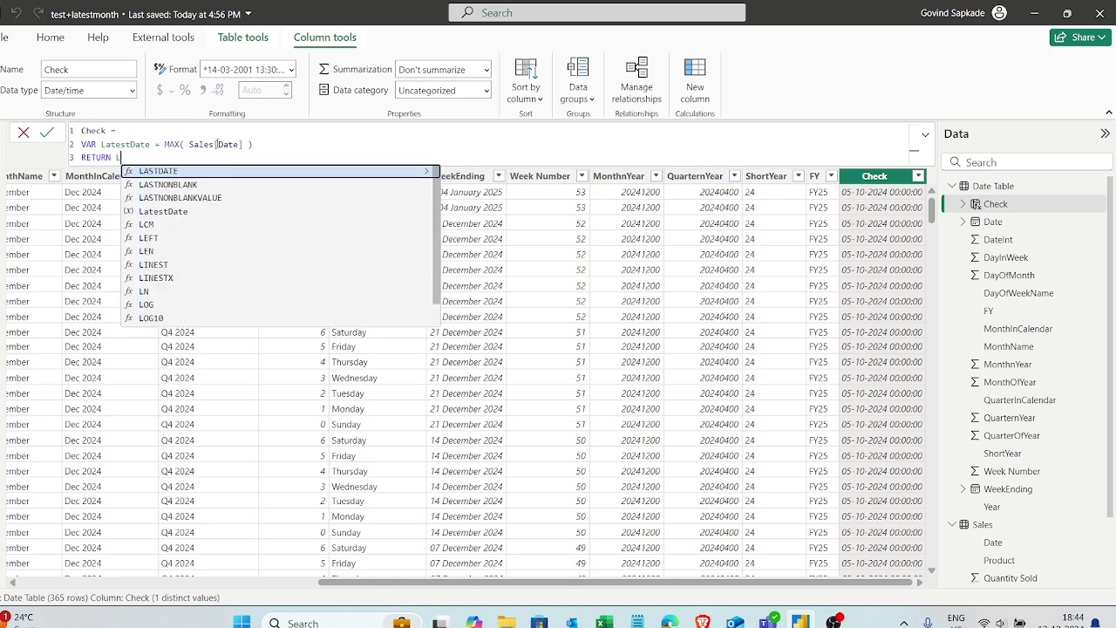
pyautogui.write('IF(')
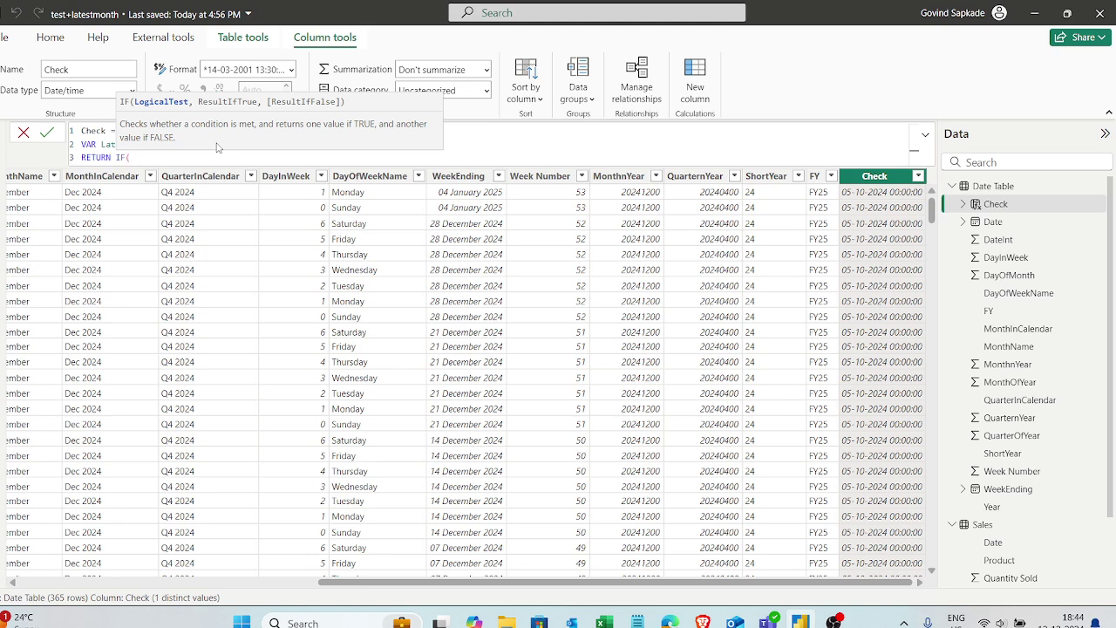
pyautogui.write(' date')
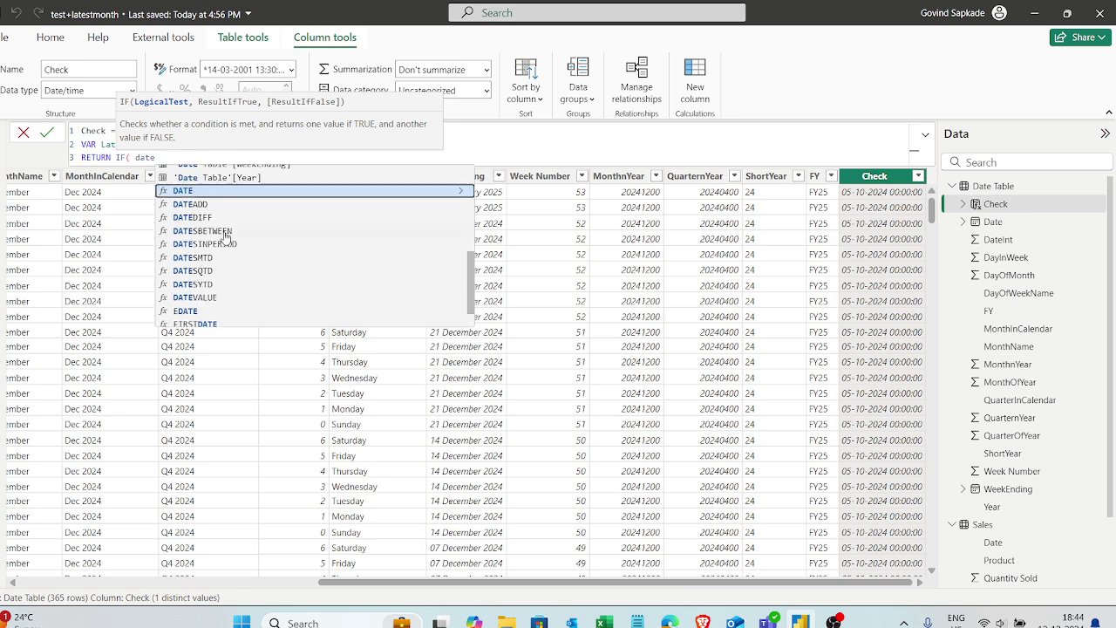
pyautogui.scroll(5, 225, 235)
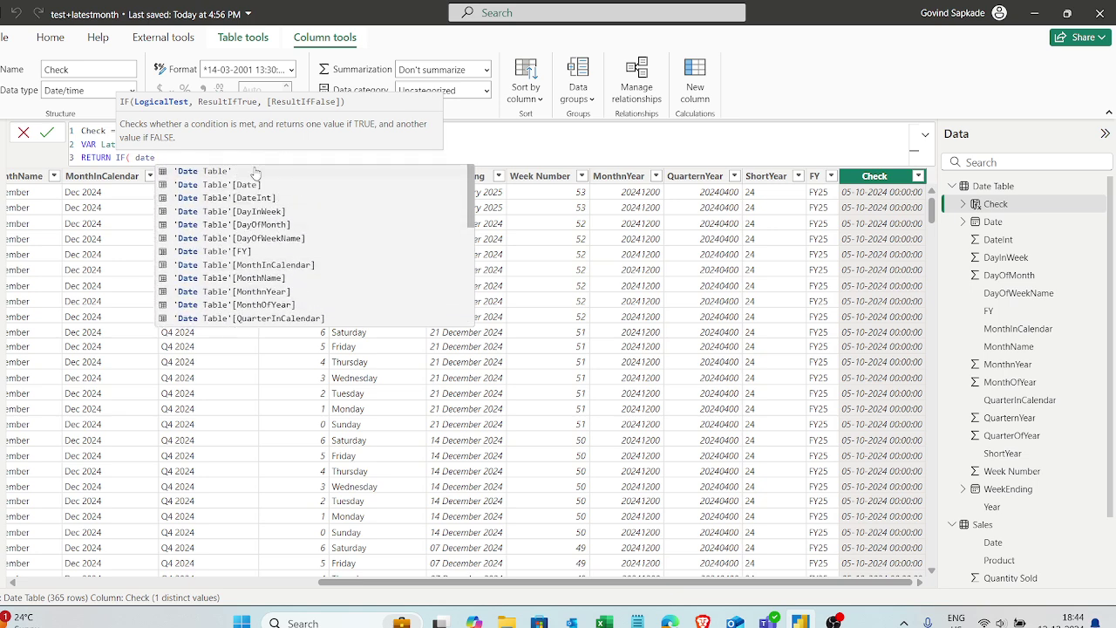
pyautogui.click(258, 185)
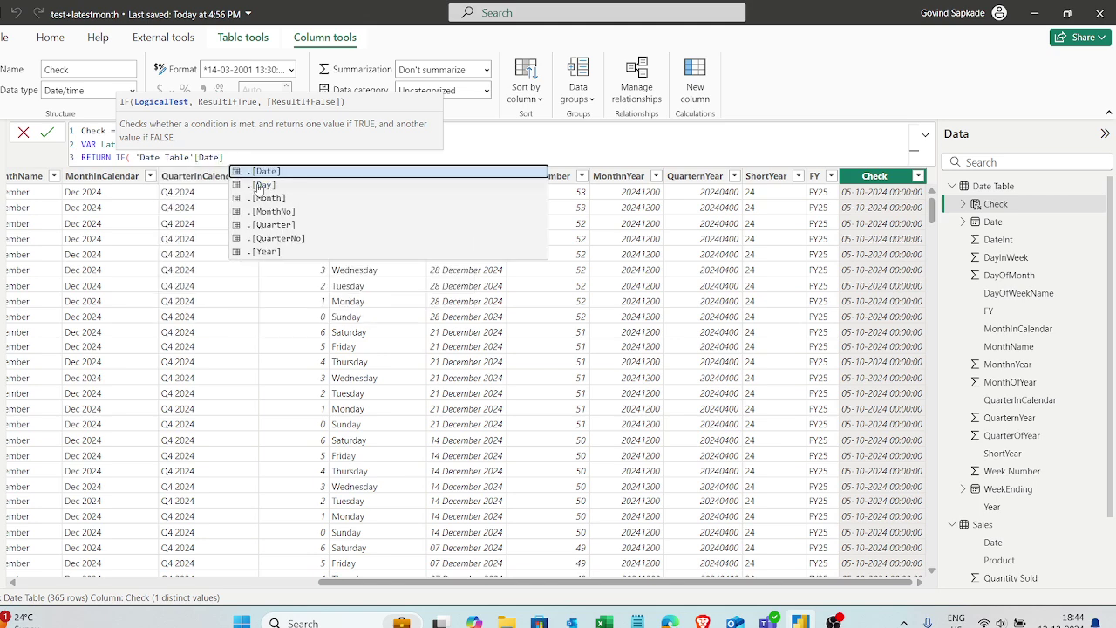
pyautogui.write('>')
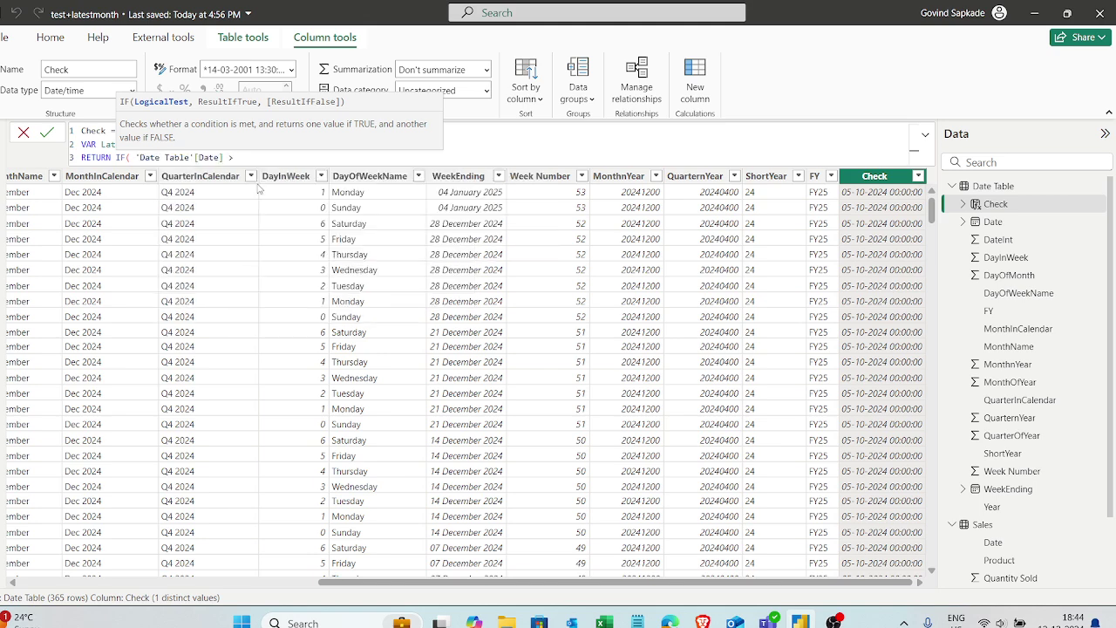
pyautogui.press('BackSpace')
pyautogui.write('< la')
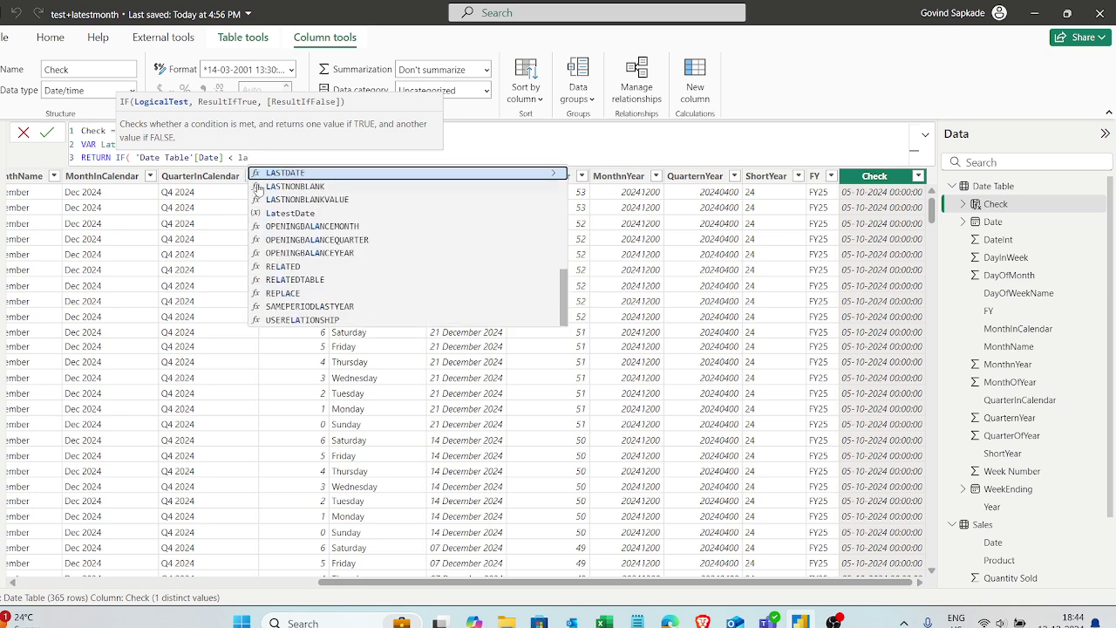
pyautogui.click(310, 214)
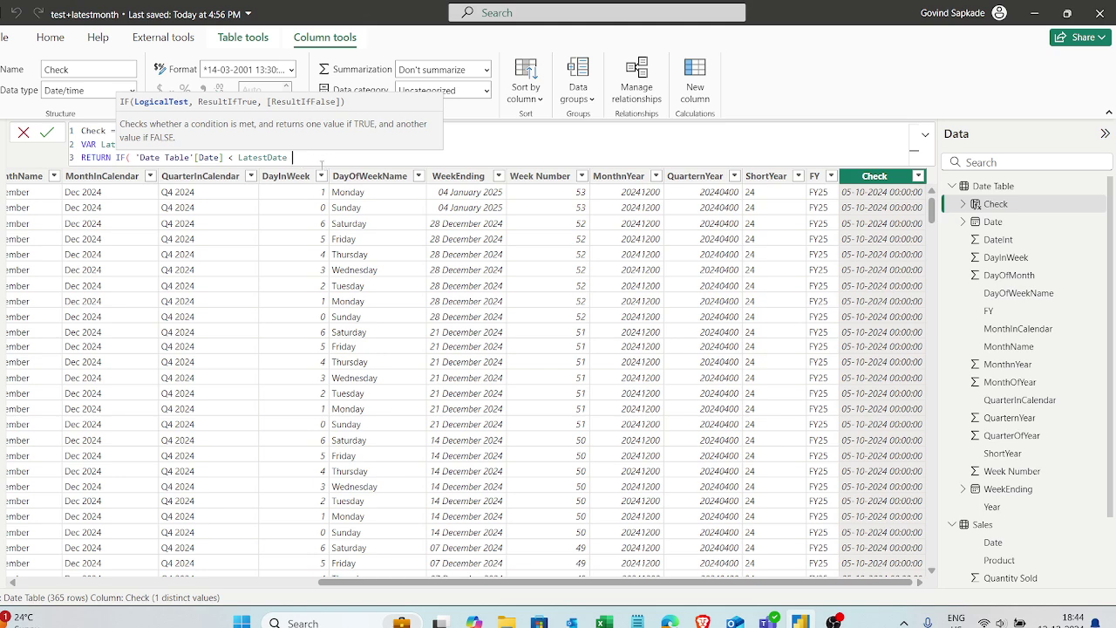
# - Complete the IF function with 1 for true and 0 for false, and commit the Check formula
pyautogui.moveTo(295, 157); pyautogui.dragTo(135, 158)
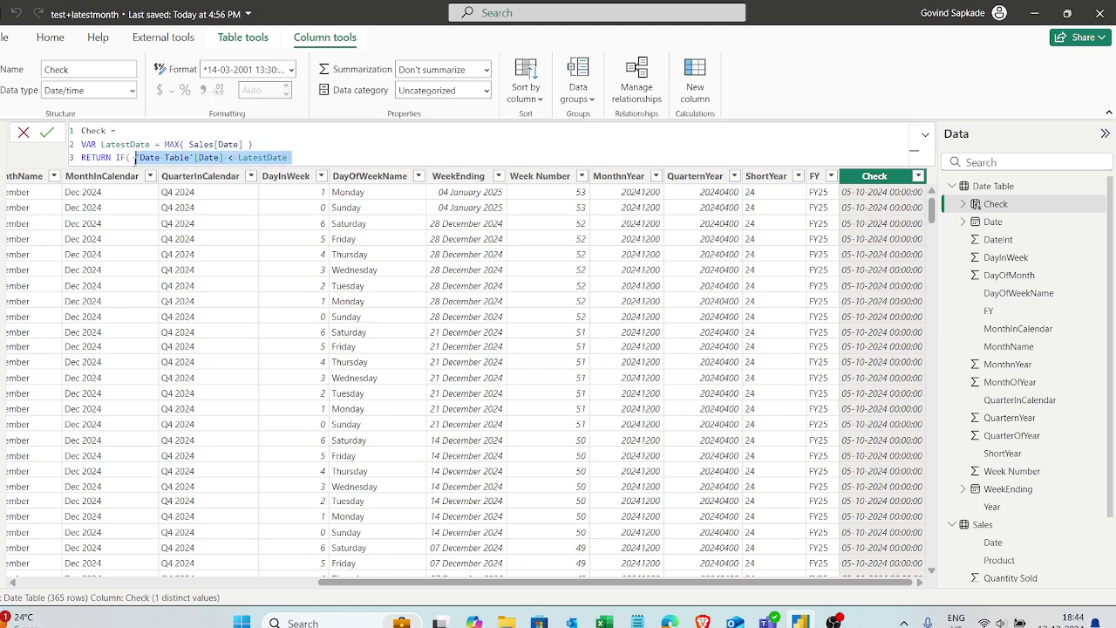
pyautogui.click(311, 157)
pyautogui.write(', ')
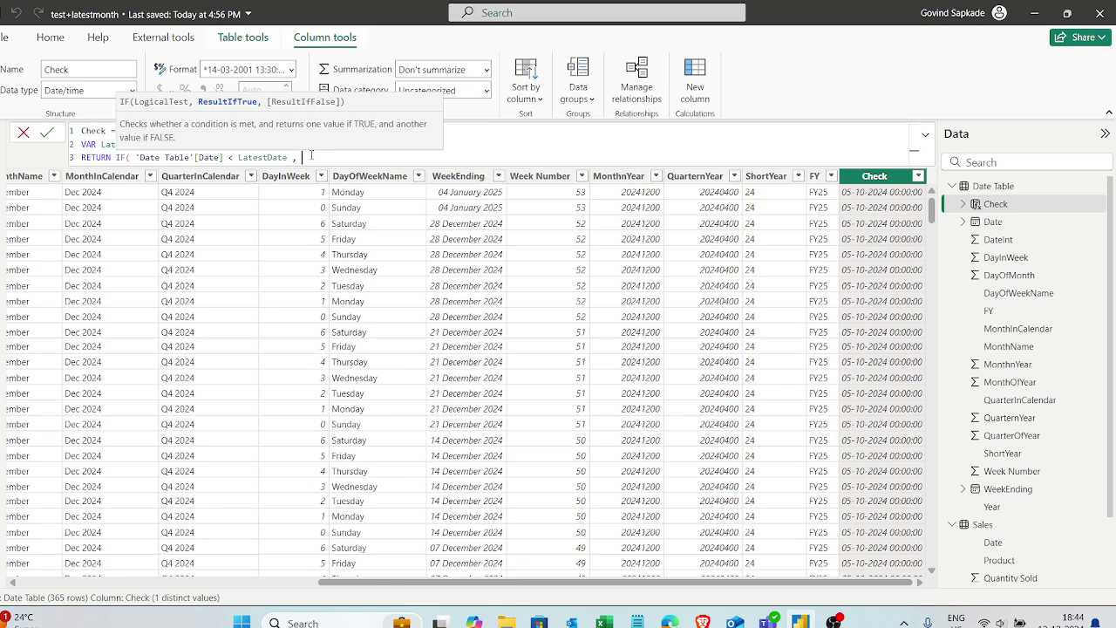
pyautogui.write('1, 0 )')
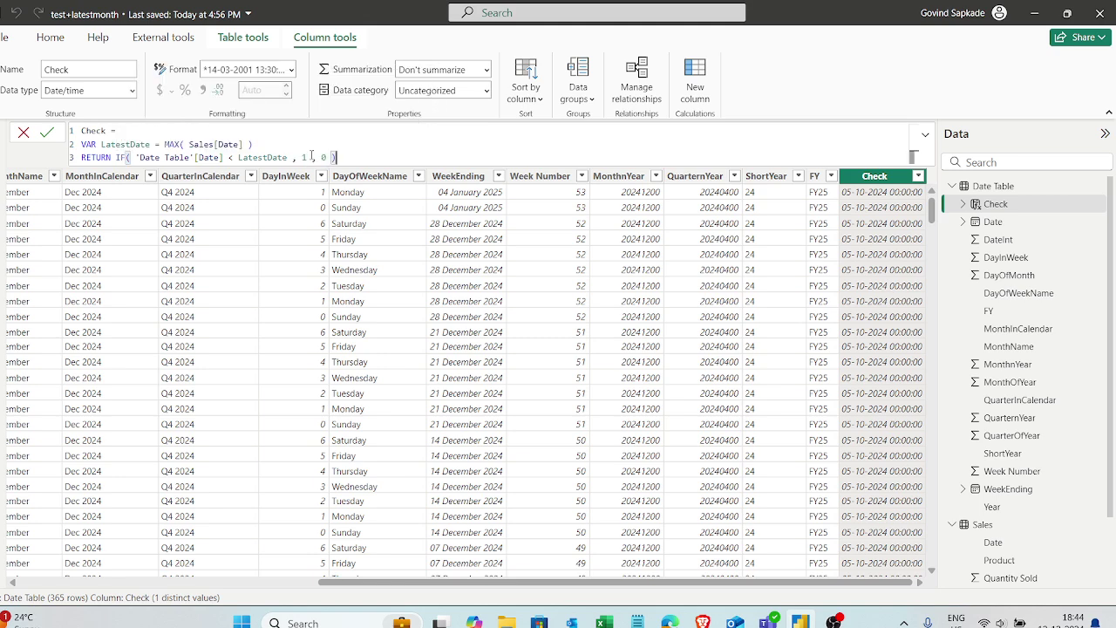
pyautogui.press('Return')
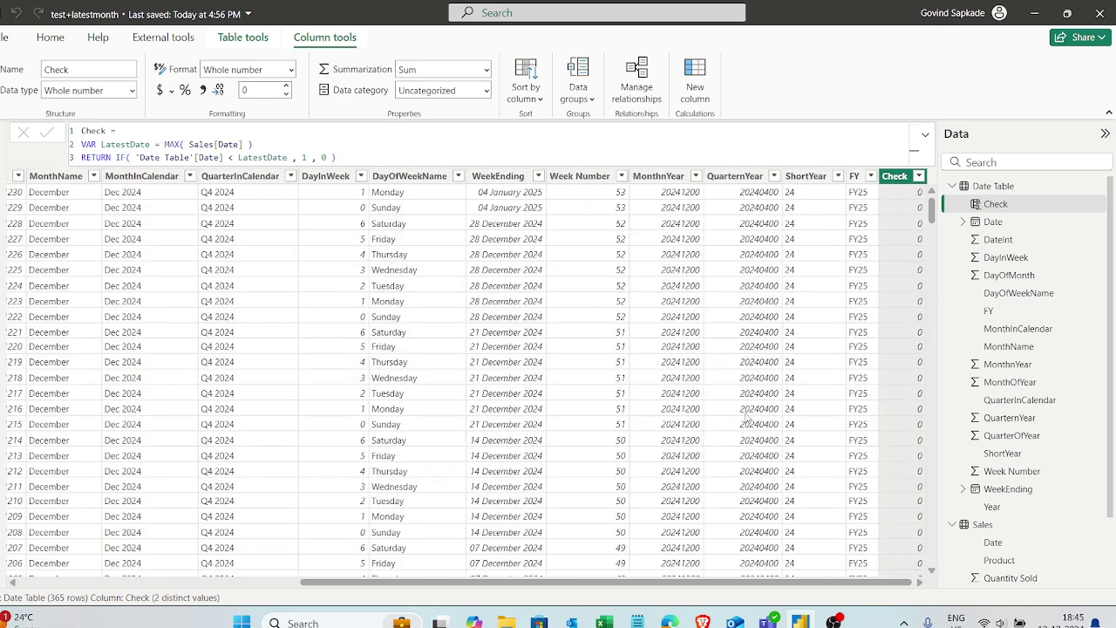
# - Compare the Check flags with the Date column, and return to the report page
pyautogui.moveTo(624, 586); pyautogui.dragTo(194, 622)
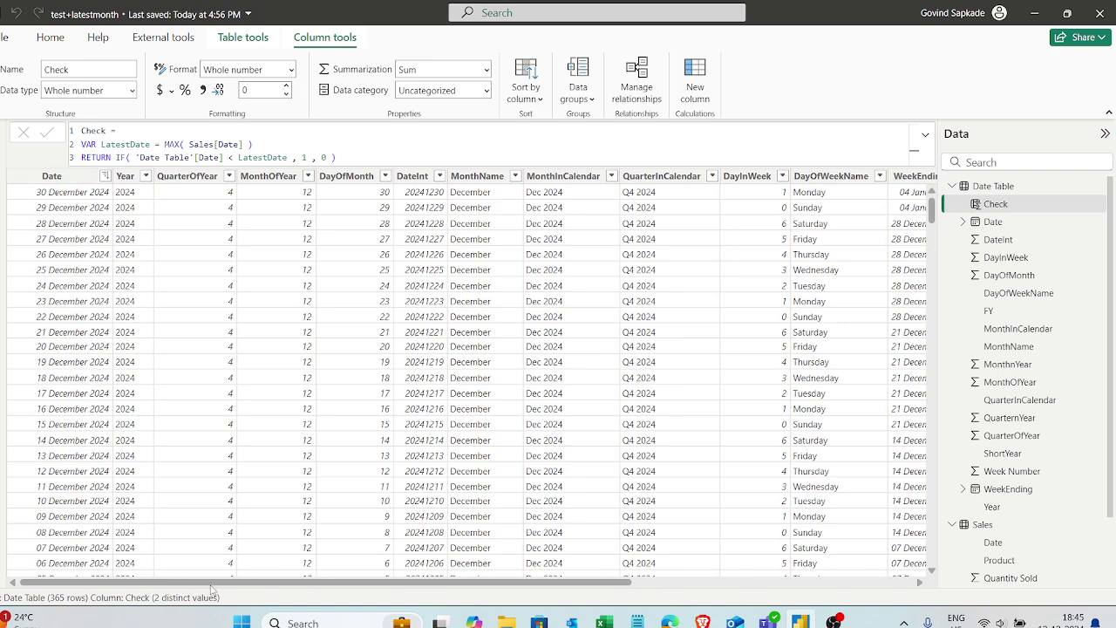
pyautogui.moveTo(214, 590); pyautogui.dragTo(670, 594)
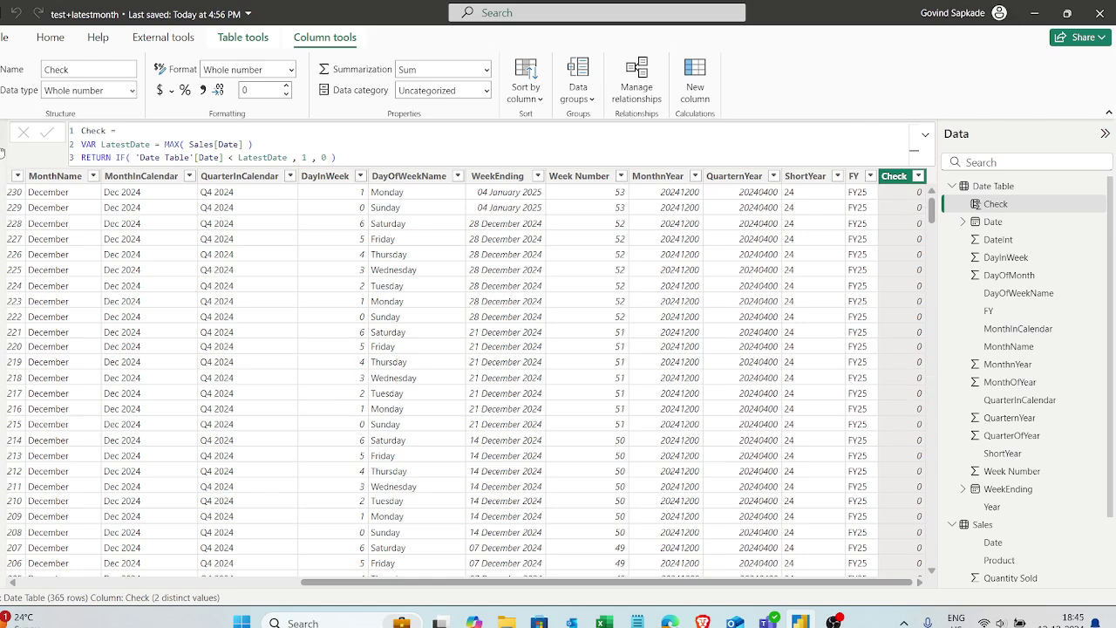
pyautogui.click(3, 150)
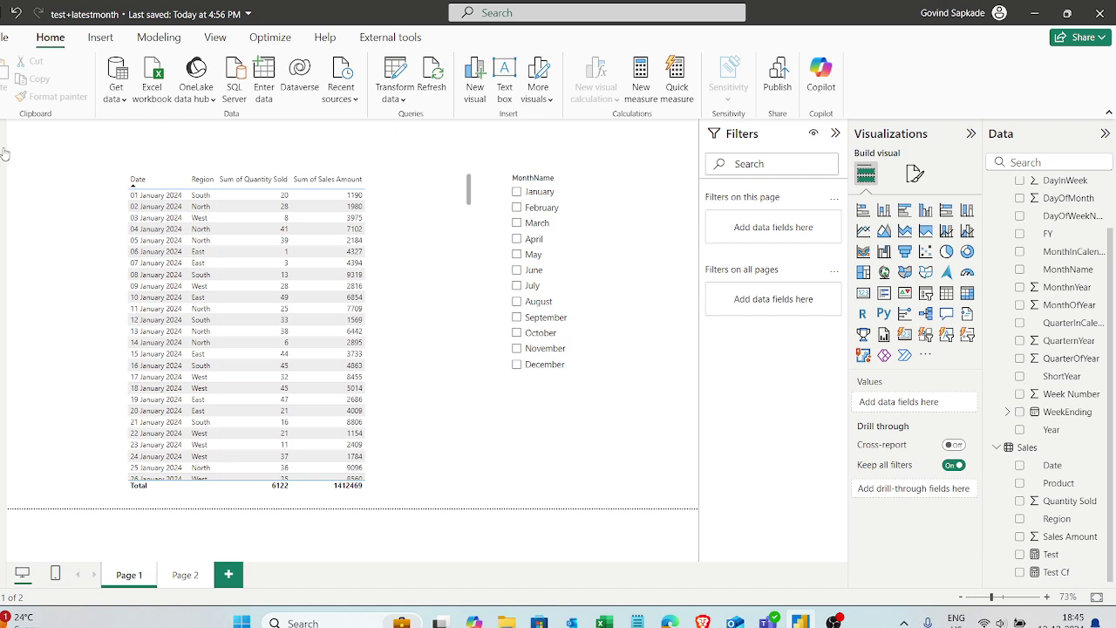
# - Filter the MonthName slicer visual by the Date Table's Check column, showing items where the value is 1
pyautogui.click(616, 287)
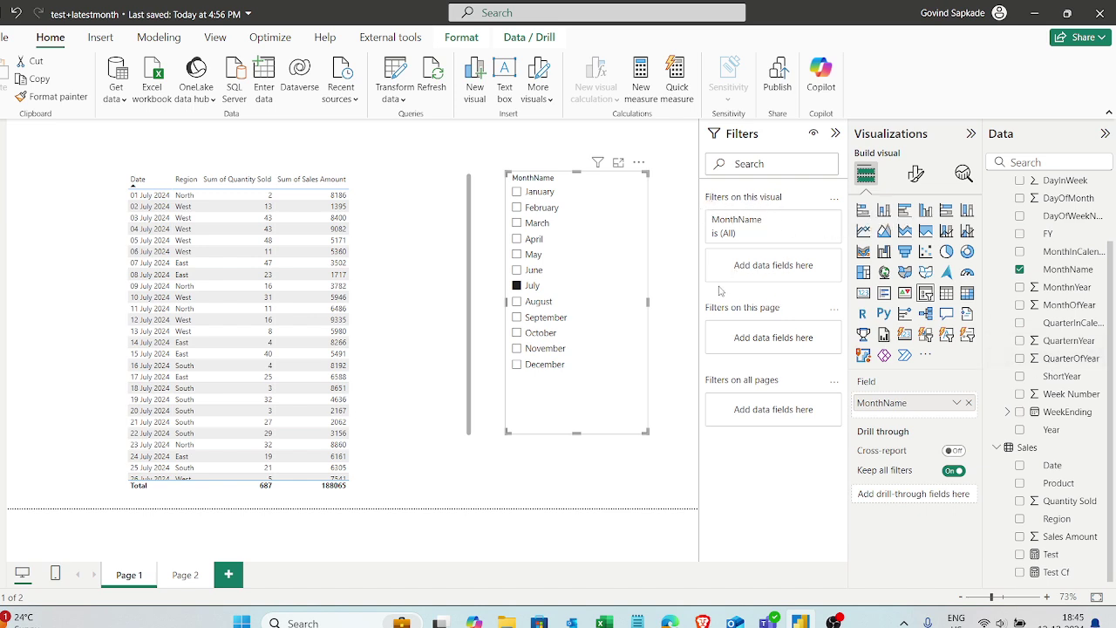
pyautogui.scroll(3, 1077, 412)
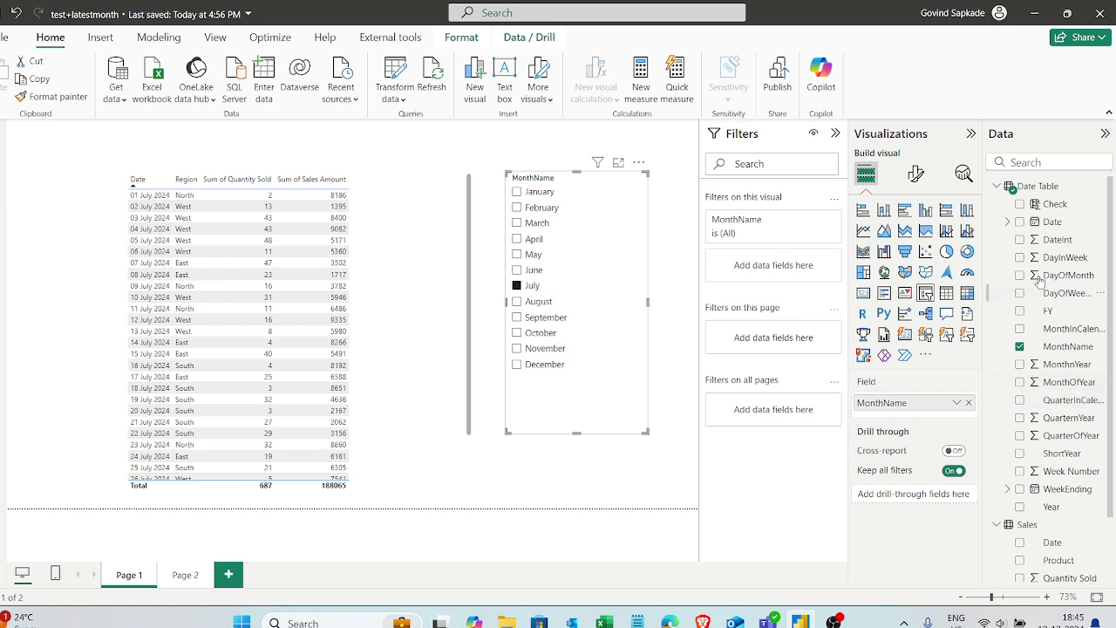
pyautogui.moveTo(1044, 210); pyautogui.dragTo(770, 273)
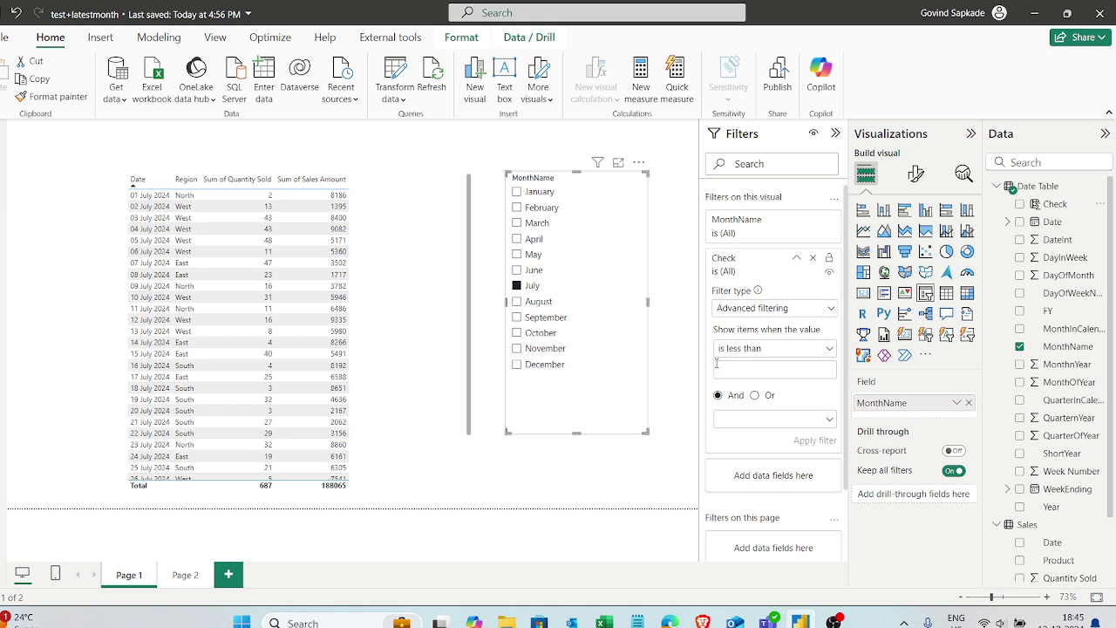
pyautogui.click(747, 349)
pyautogui.click(740, 441)
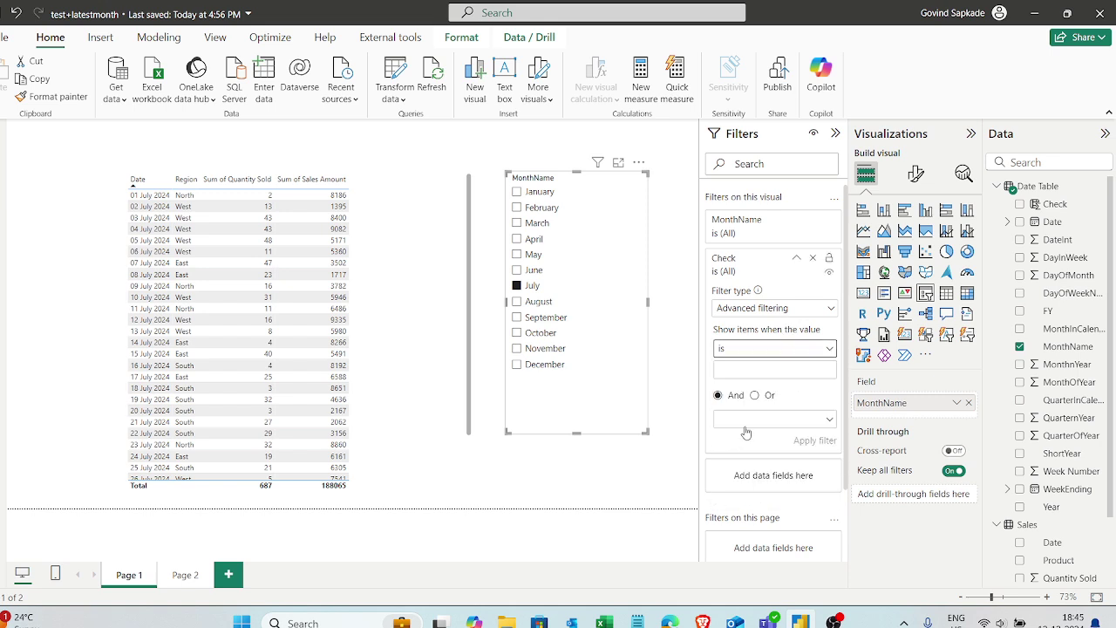
pyautogui.click(745, 368)
pyautogui.write('1')
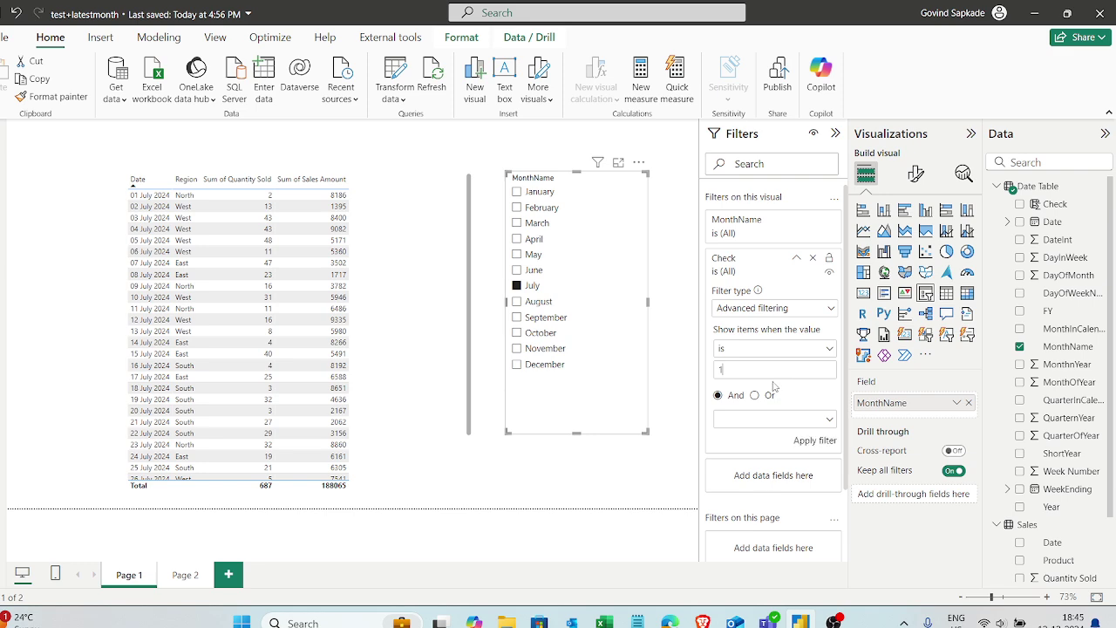
pyautogui.click(815, 441)
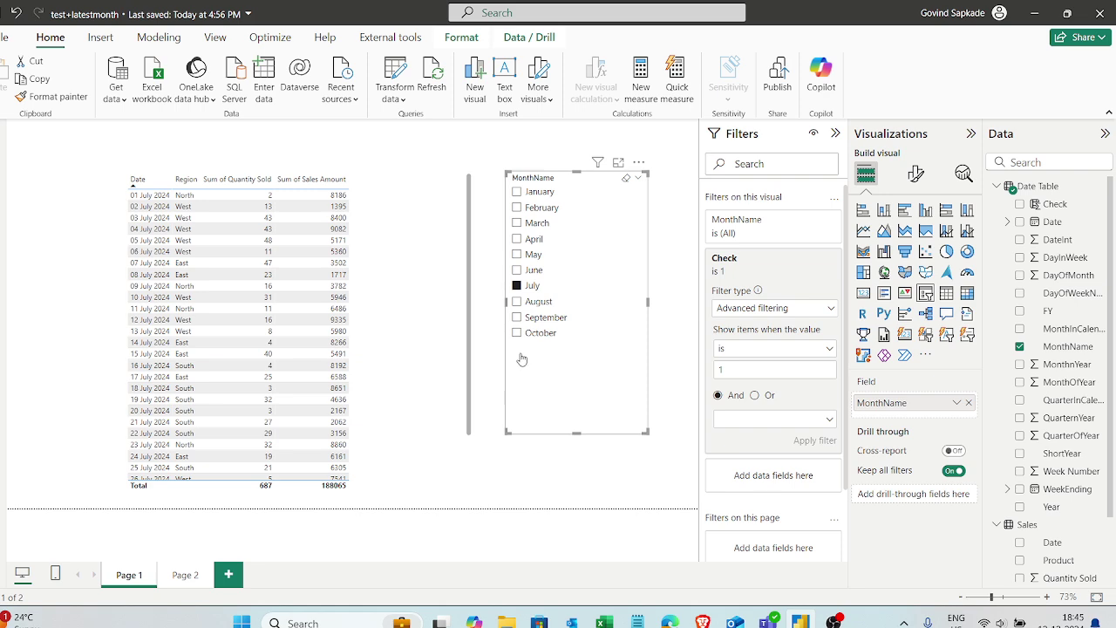
# - Check the sales table for the individual months through October in the filtered MonthName slicer, finishing on July
pyautogui.click(546, 207)
pyautogui.click(537, 223)
pyautogui.click(534, 239)
pyautogui.click(533, 270)
pyautogui.click(533, 270)
pyautogui.click(531, 300)
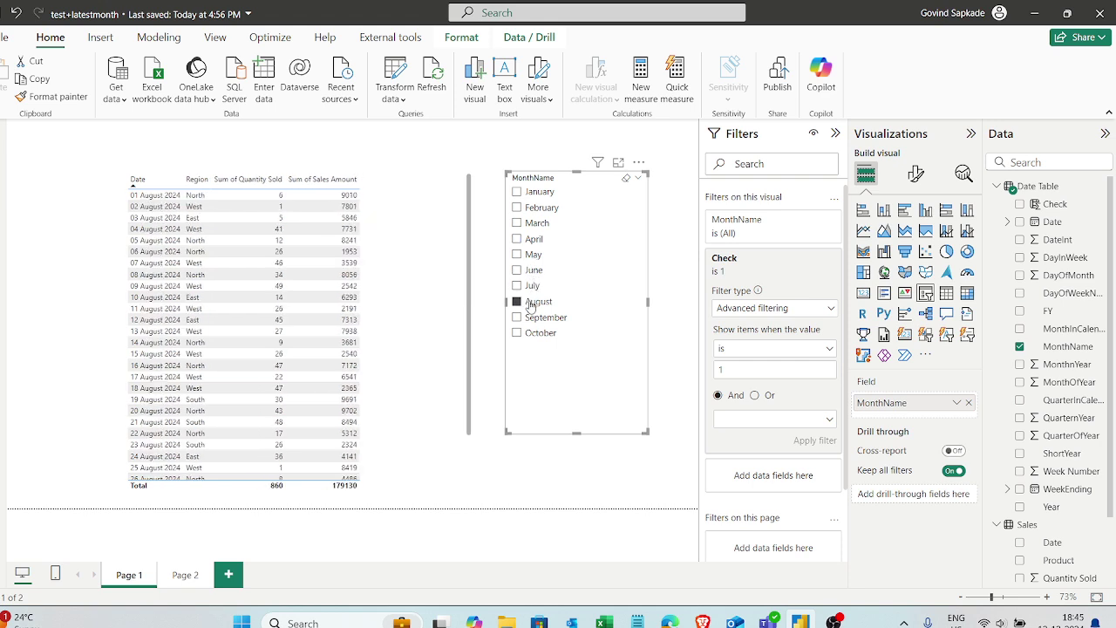
pyautogui.click(534, 317)
pyautogui.click(541, 334)
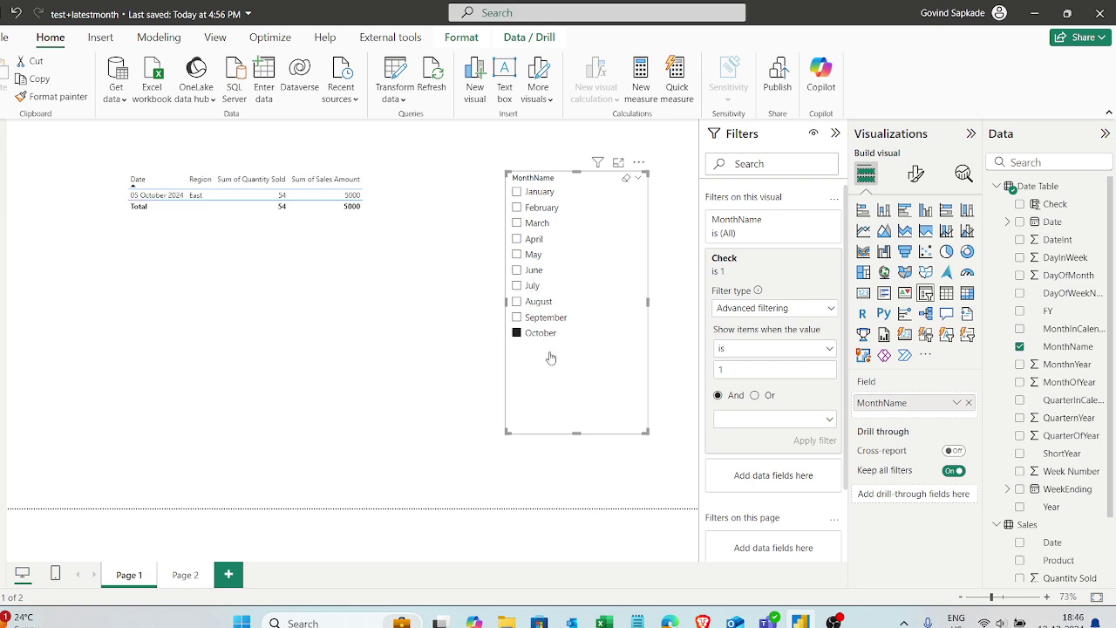
pyautogui.click(529, 318)
pyautogui.click(527, 300)
pyautogui.click(529, 285)
pyautogui.click(513, 489)
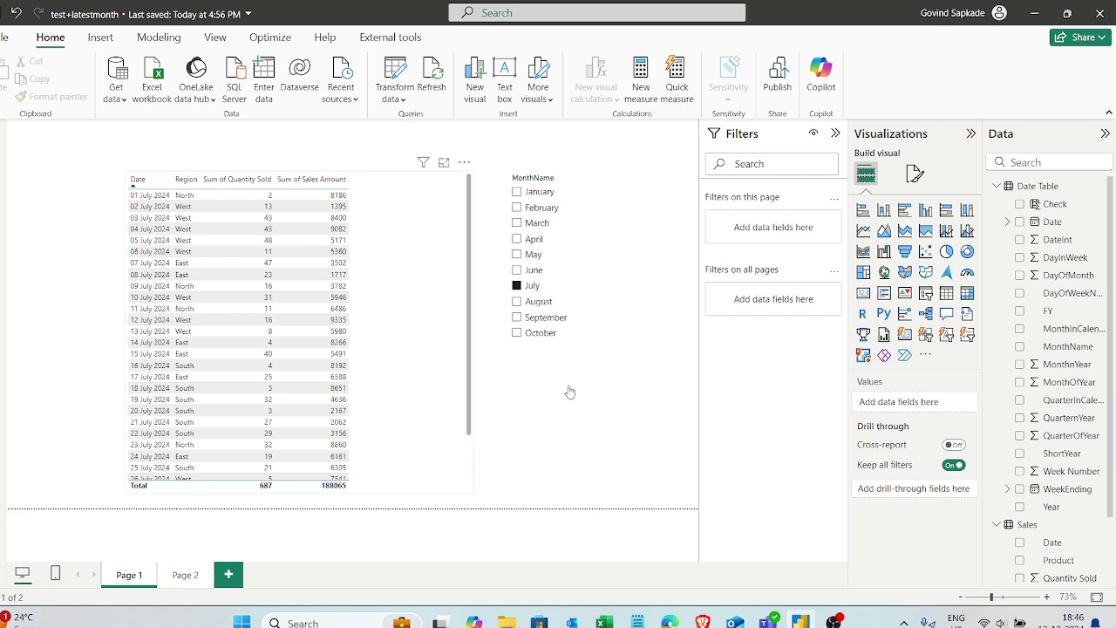
# - Add a slicer on Page 2 beside the table and populate it with the Region field from Sales
pyautogui.click(186, 579)
pyautogui.click(384, 322)
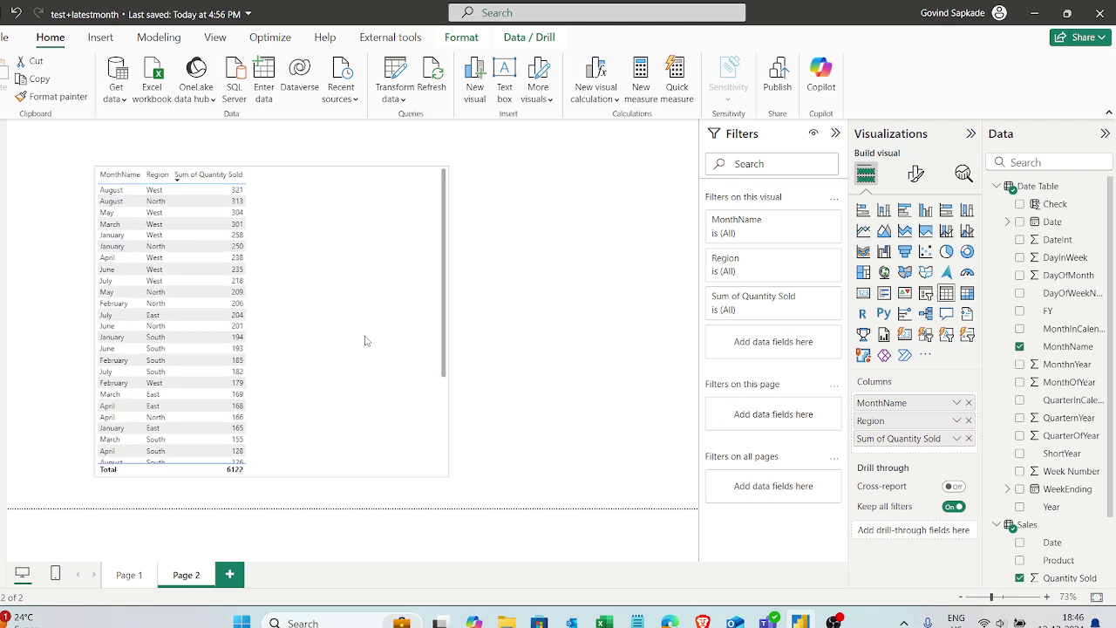
pyautogui.click(656, 310)
pyautogui.click(925, 293)
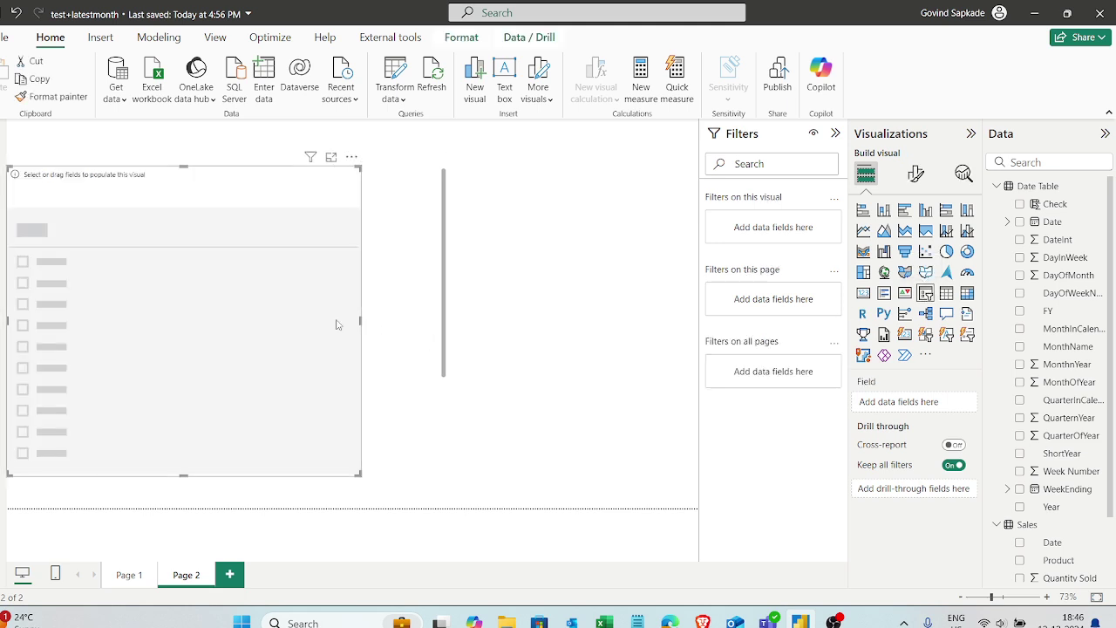
pyautogui.moveTo(116, 254); pyautogui.dragTo(629, 254)
pyautogui.scroll(-2, 1115, 525)
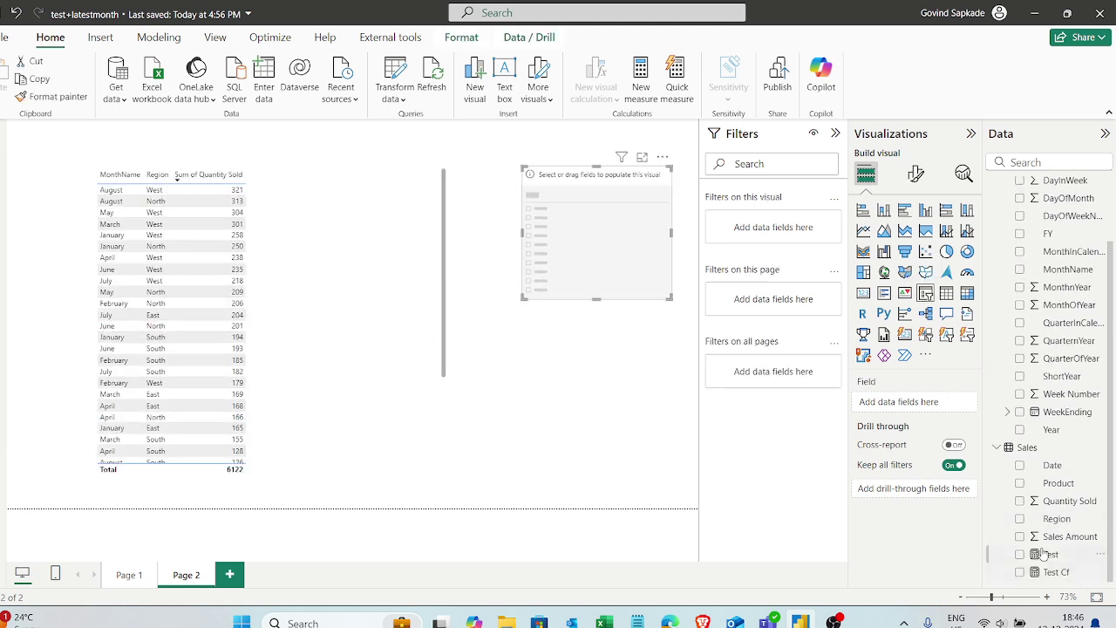
pyautogui.moveTo(1057, 518); pyautogui.dragTo(578, 264)
# - Set the Page 2 table's values font size to 14 and shift the table slightly toward the Region slicer
pyautogui.click(357, 301)
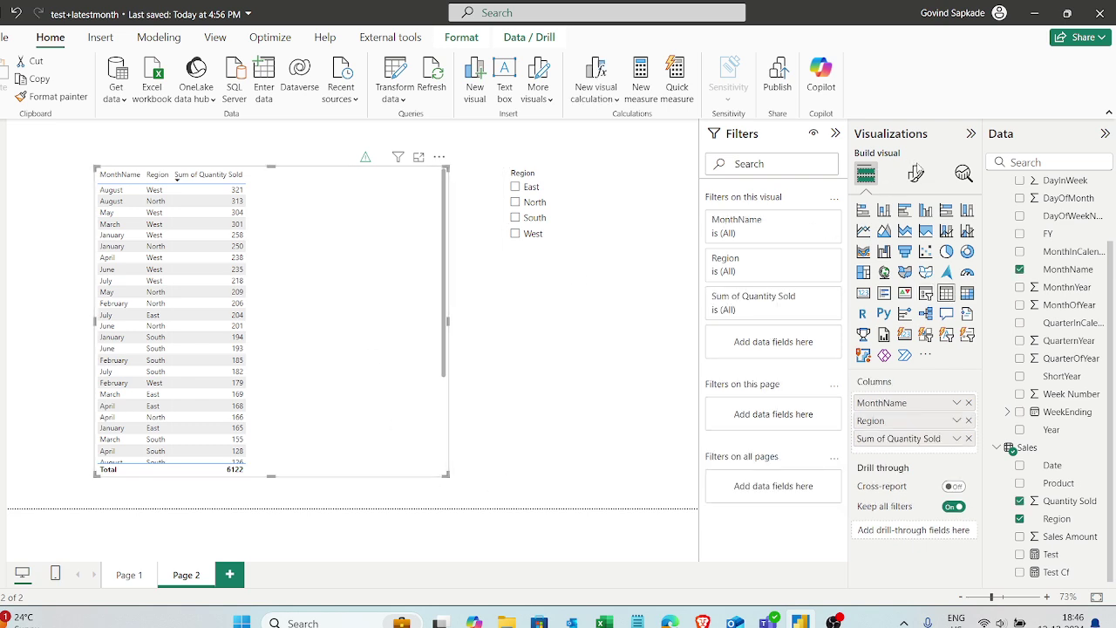
pyautogui.click(916, 172)
pyautogui.click(895, 337)
pyautogui.write('14')
pyautogui.press('Return')
pyautogui.moveTo(306, 325); pyautogui.dragTo(357, 337)
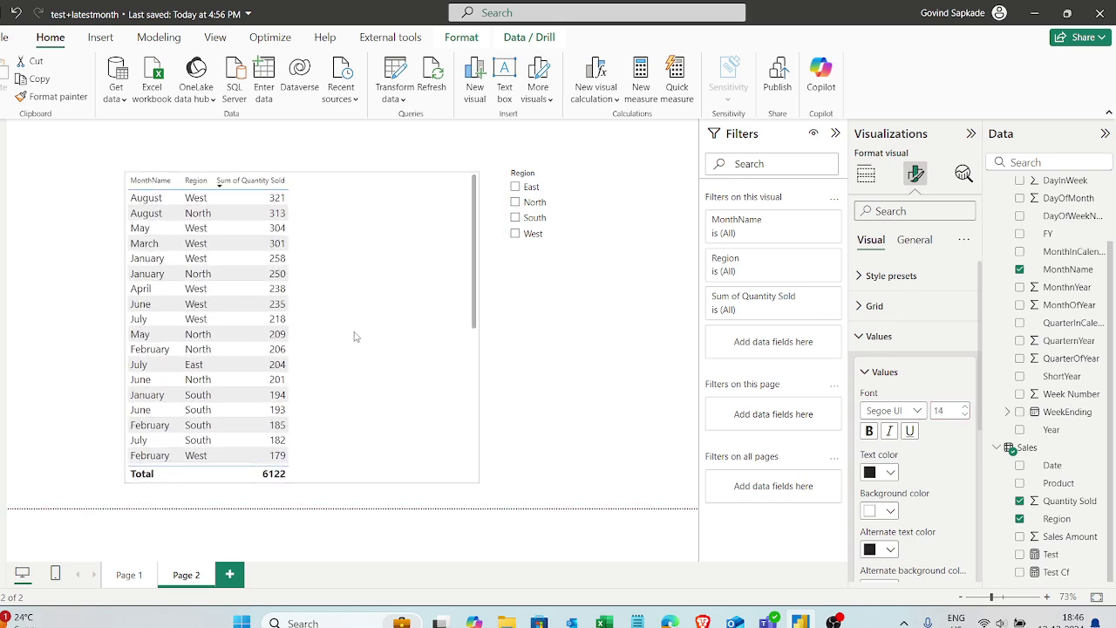
pyautogui.click(523, 354)
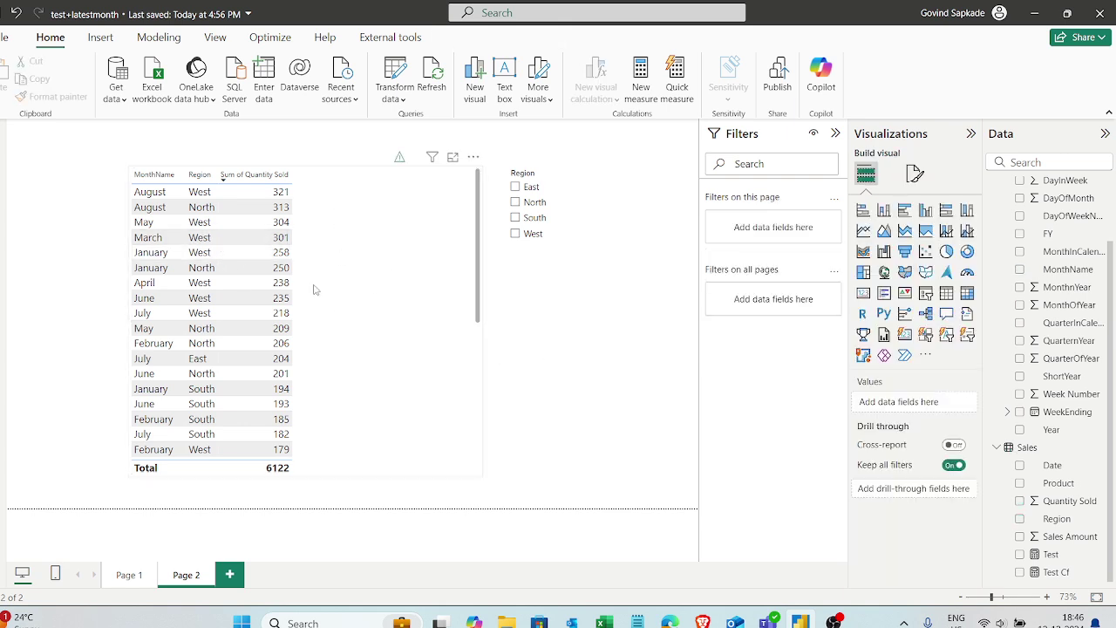
# - Compare the Page 2 table's rows unfiltered and filtered by the East, West and South regions, clearing the slicer selection each time
pyautogui.scroll(3, 1051, 225)
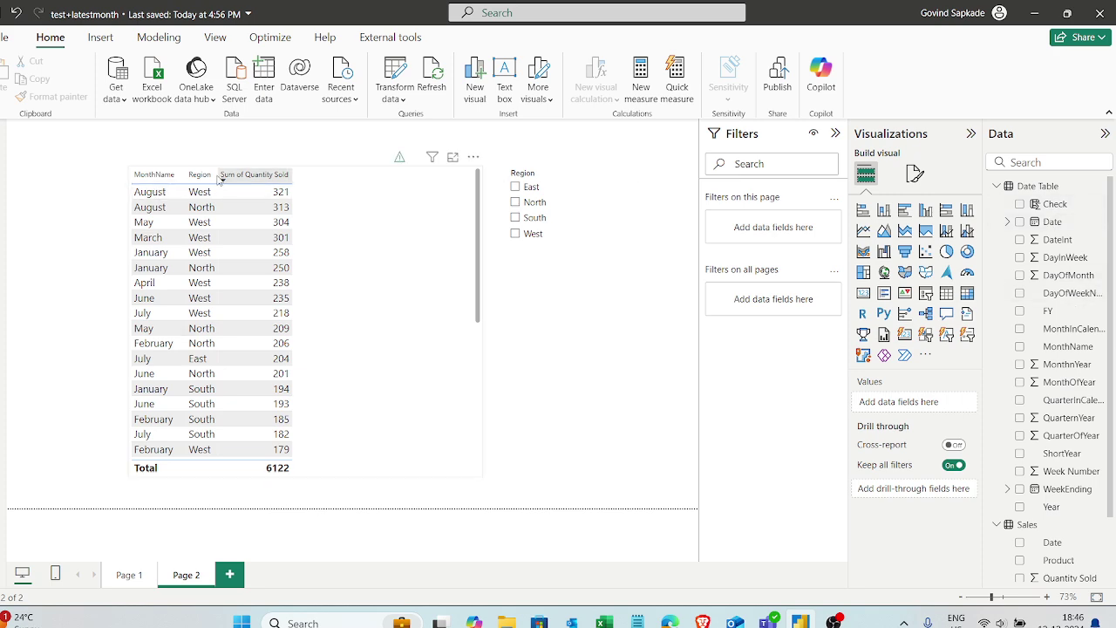
pyautogui.scroll(-3, 1060, 436)
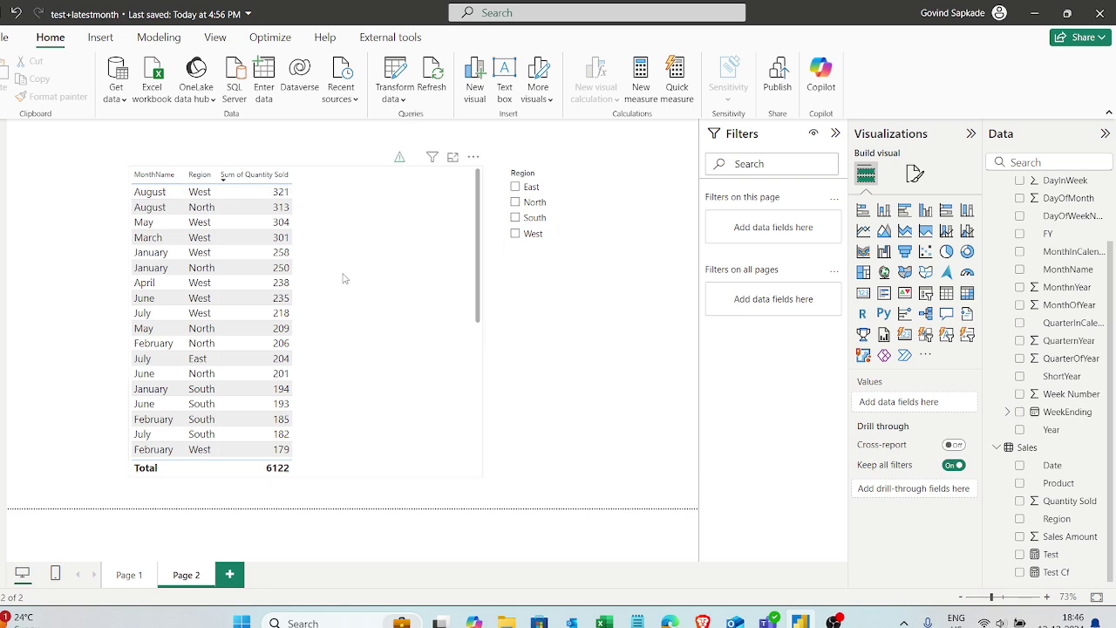
pyautogui.click(533, 191)
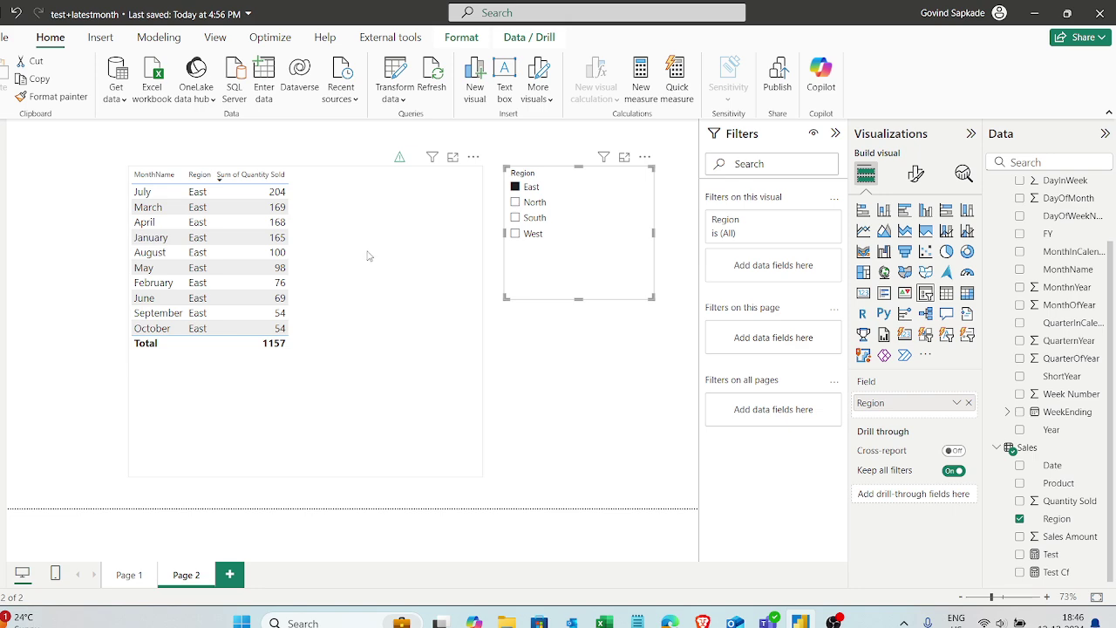
pyautogui.click(529, 192)
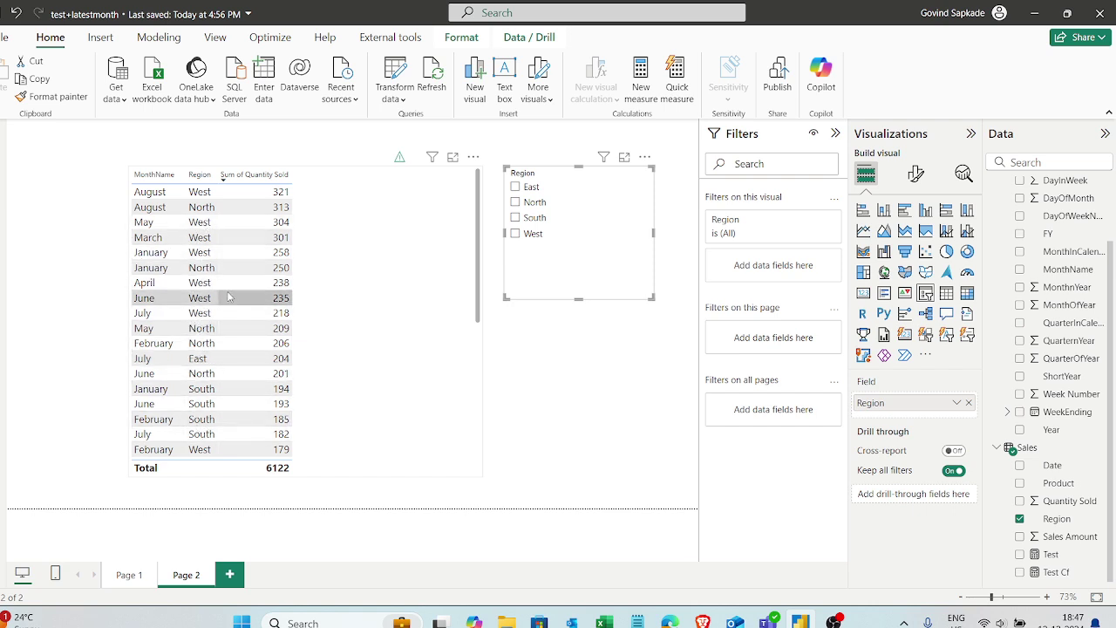
pyautogui.click(528, 234)
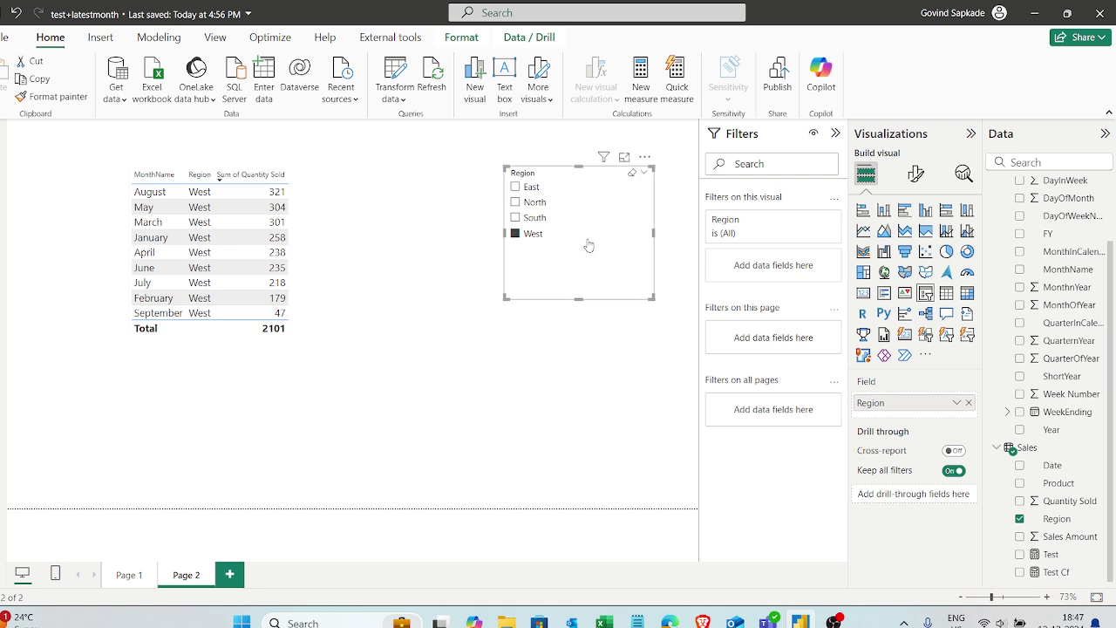
pyautogui.click(531, 235)
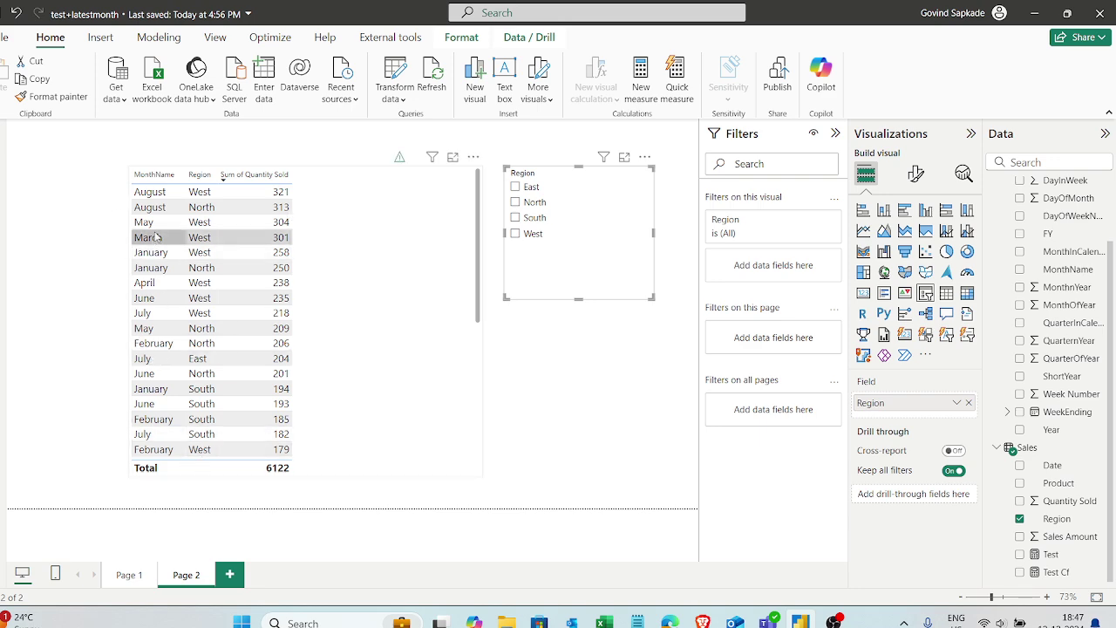
pyautogui.click(415, 341)
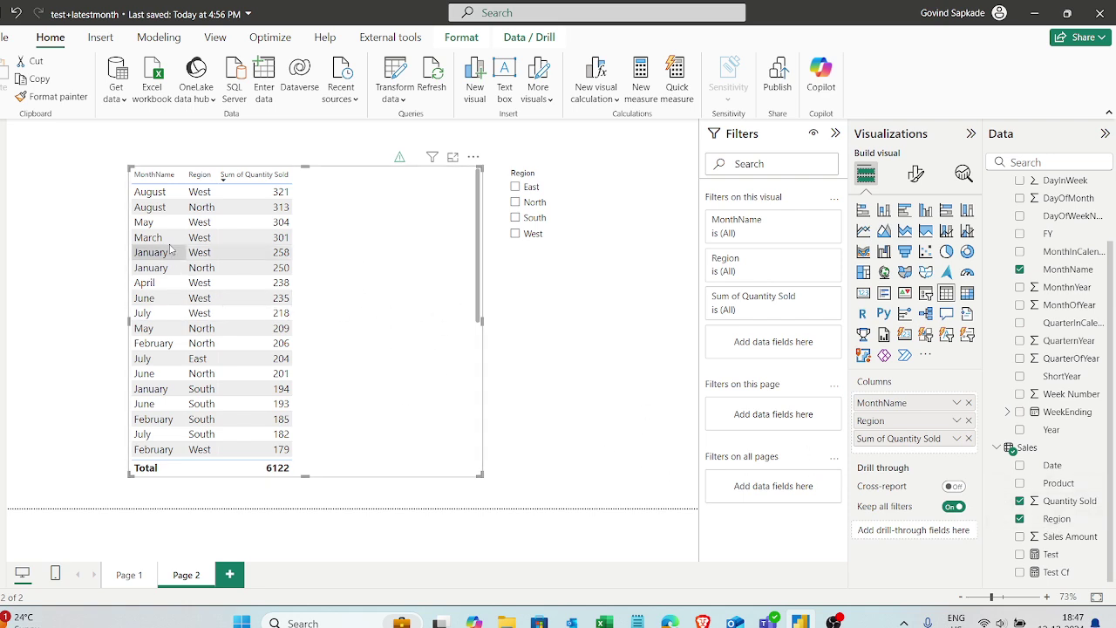
pyautogui.click(582, 221)
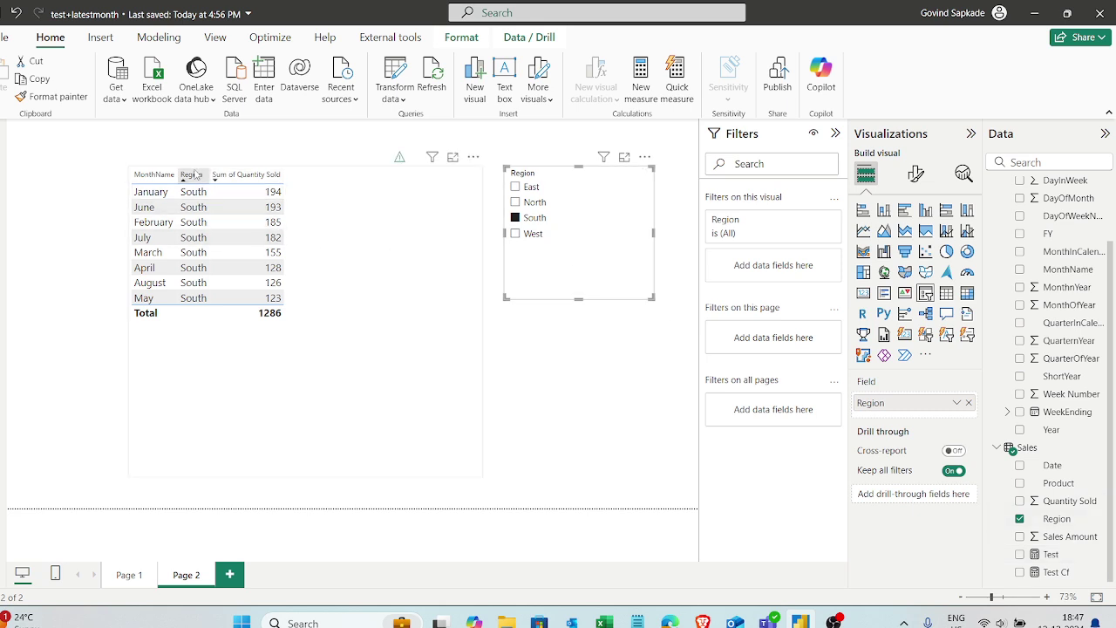
pyautogui.click(525, 218)
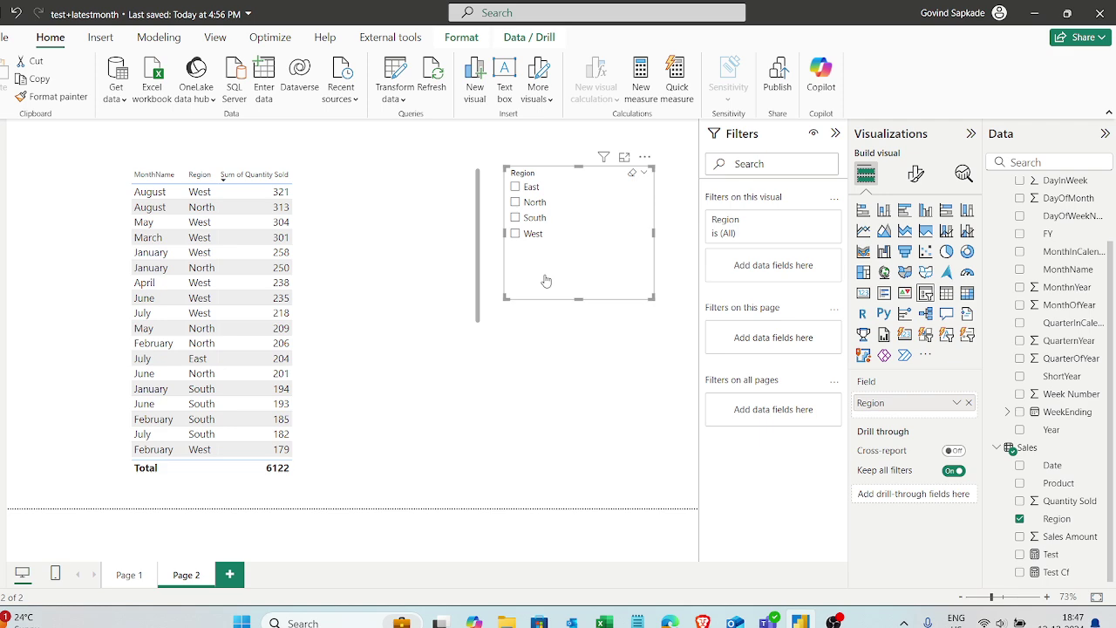
pyautogui.click(529, 233)
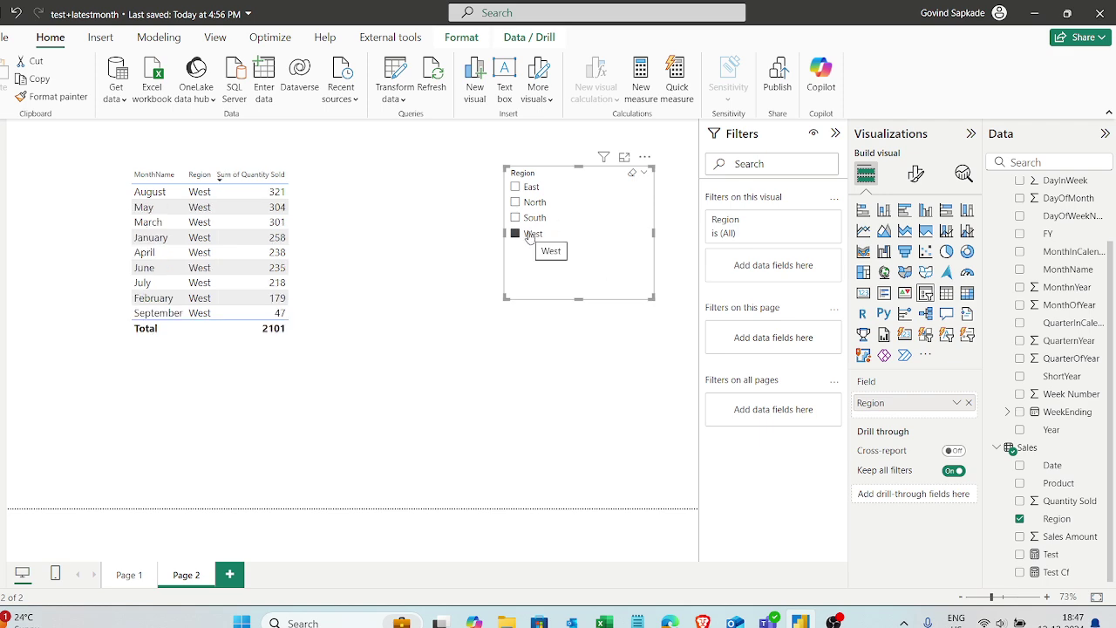
pyautogui.click(529, 234)
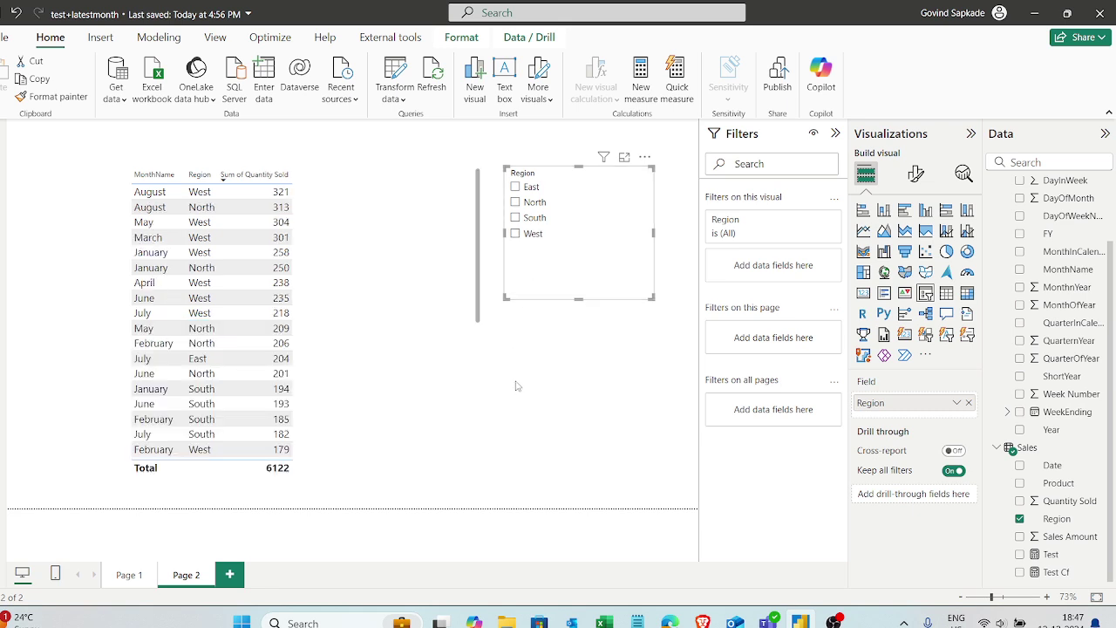
# - Resize the Page 2 table visual to make it narrower and slightly shorter
pyautogui.click(301, 373)
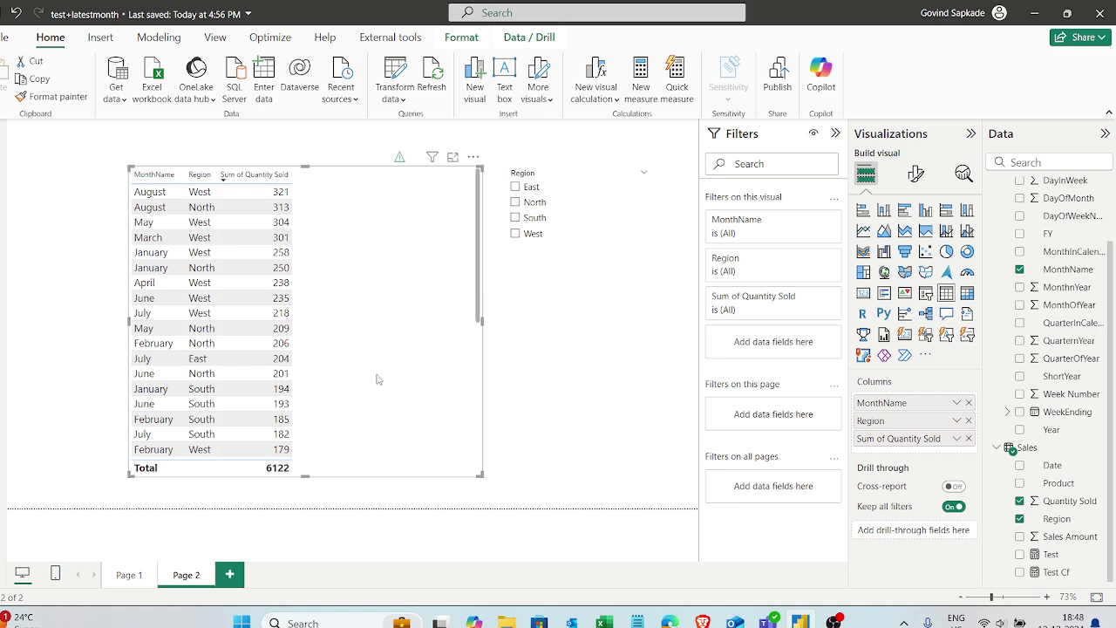
pyautogui.moveTo(443, 459); pyautogui.dragTo(420, 467)
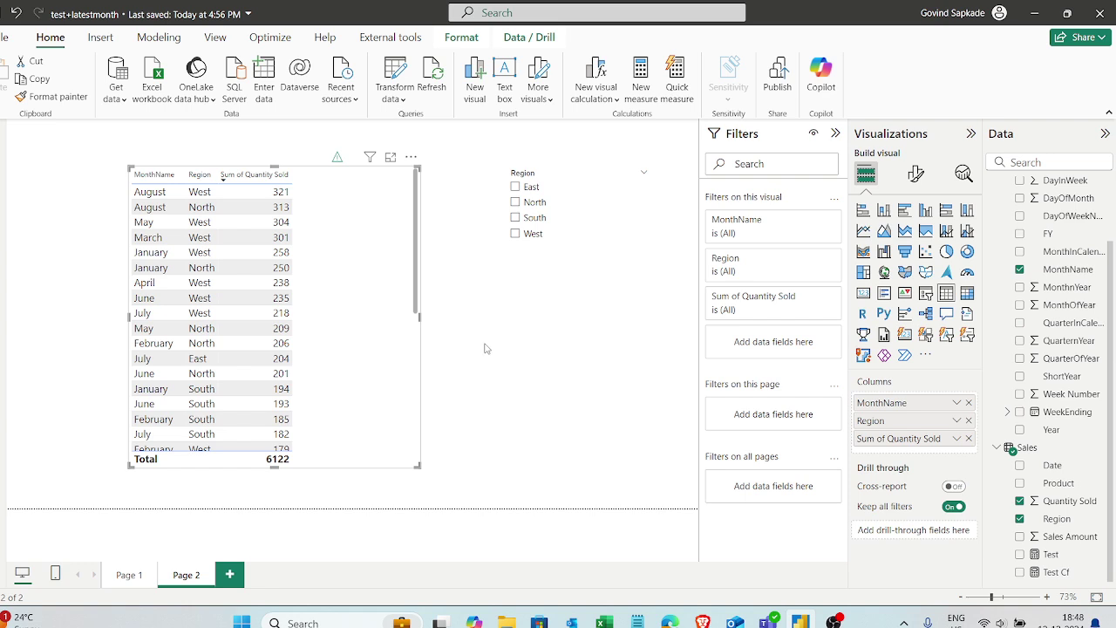
# - Create a calculated table with the formula Region Disconnected = DISTINCT( Sales[Region] )
pyautogui.click(159, 39)
pyautogui.click(225, 83)
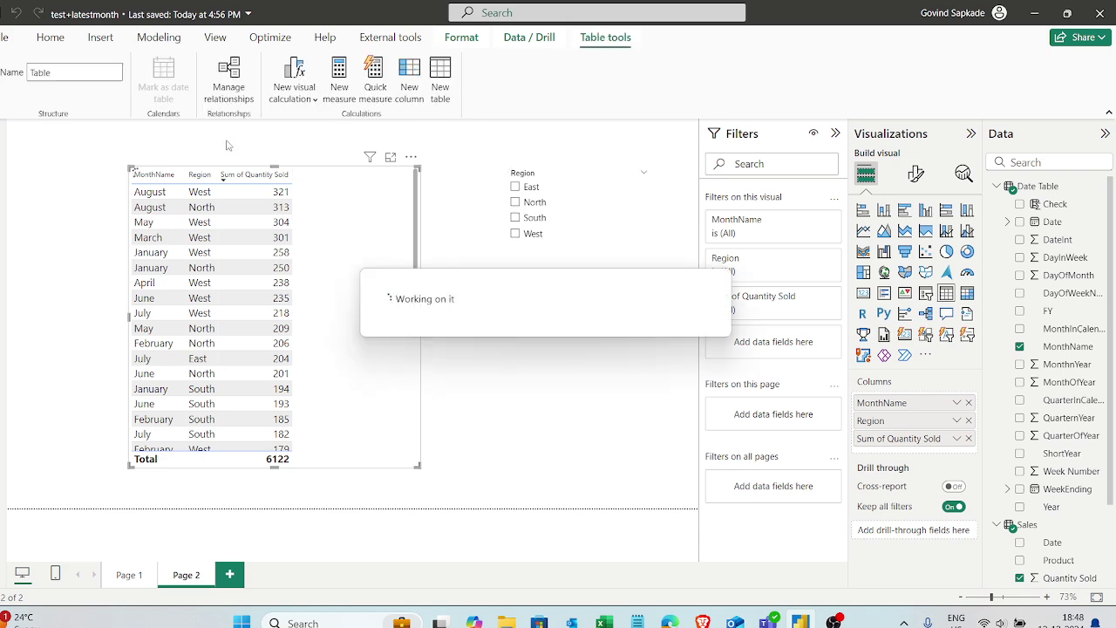
pyautogui.press('BackSpace')
pyautogui.write('Region Disc')
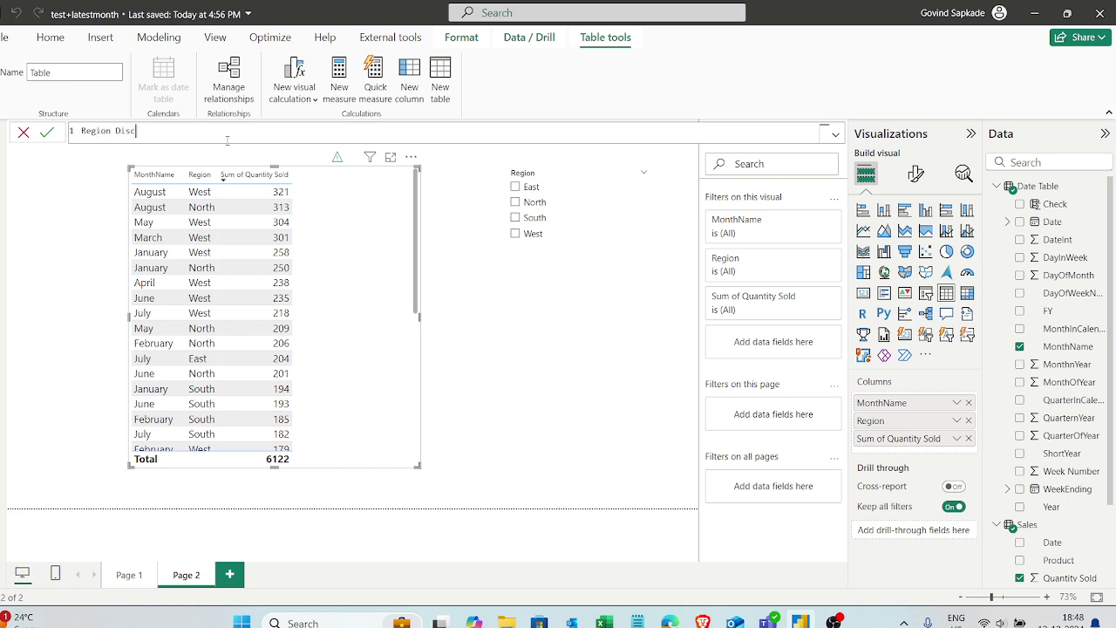
pyautogui.write('onnected = Dsi')
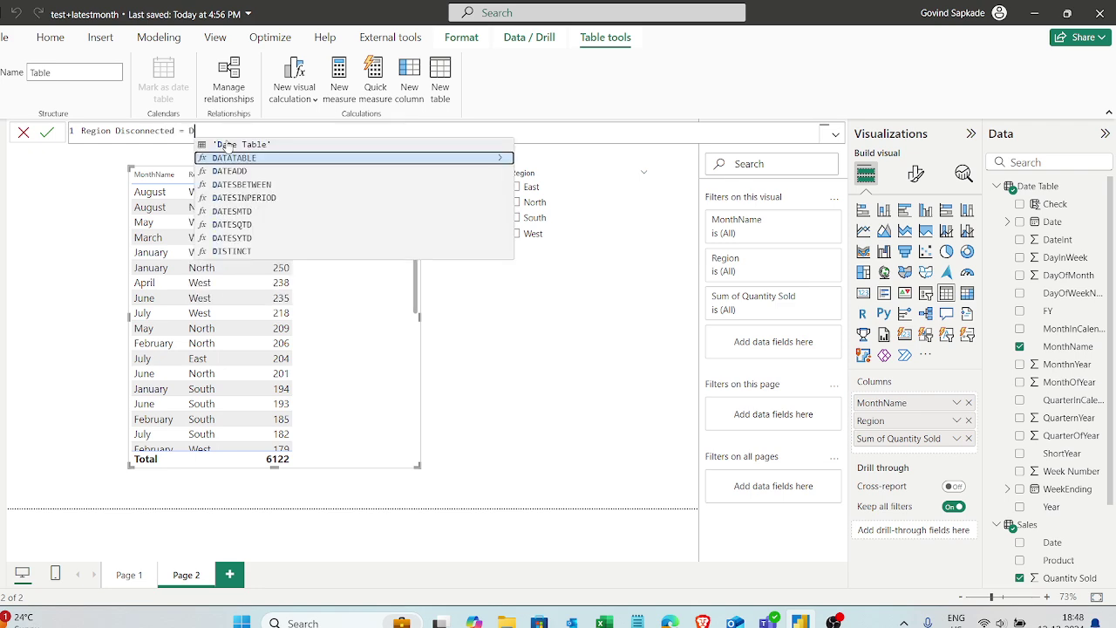
pyautogui.press('BackSpace')
pyautogui.press('BackSpace')
pyautogui.write('is')
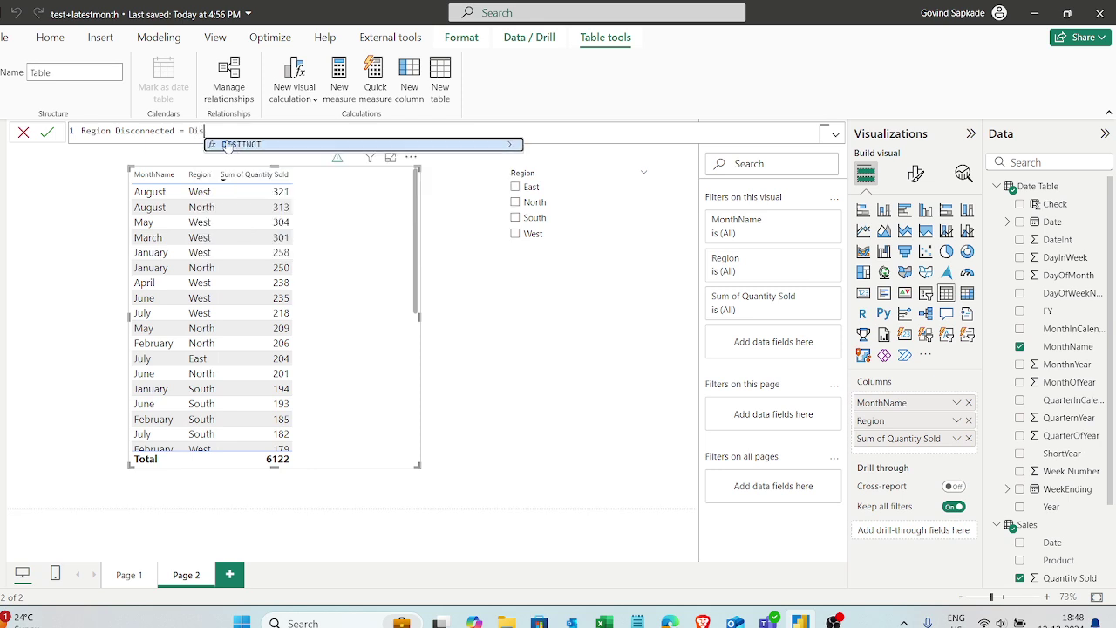
pyautogui.click(227, 146)
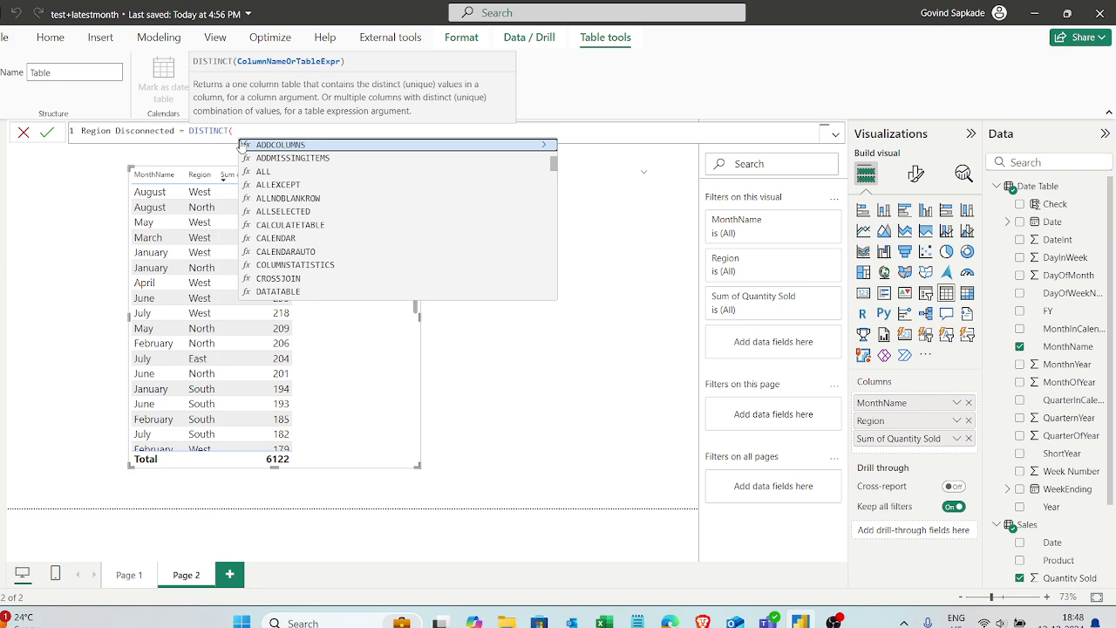
pyautogui.write('Regi')
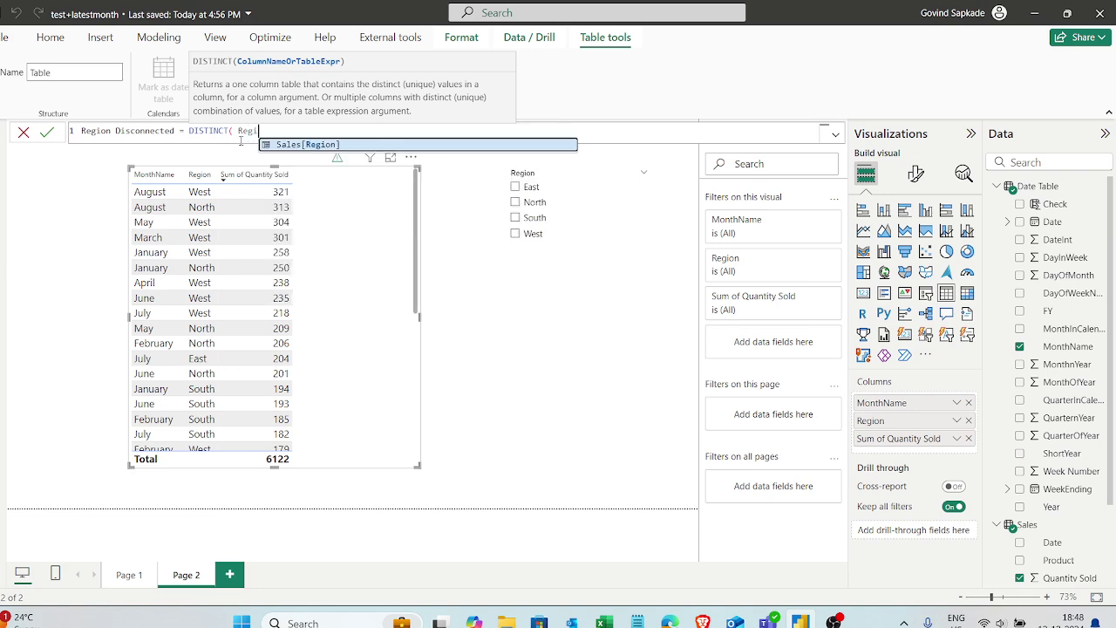
pyautogui.click(320, 145)
pyautogui.write(')')
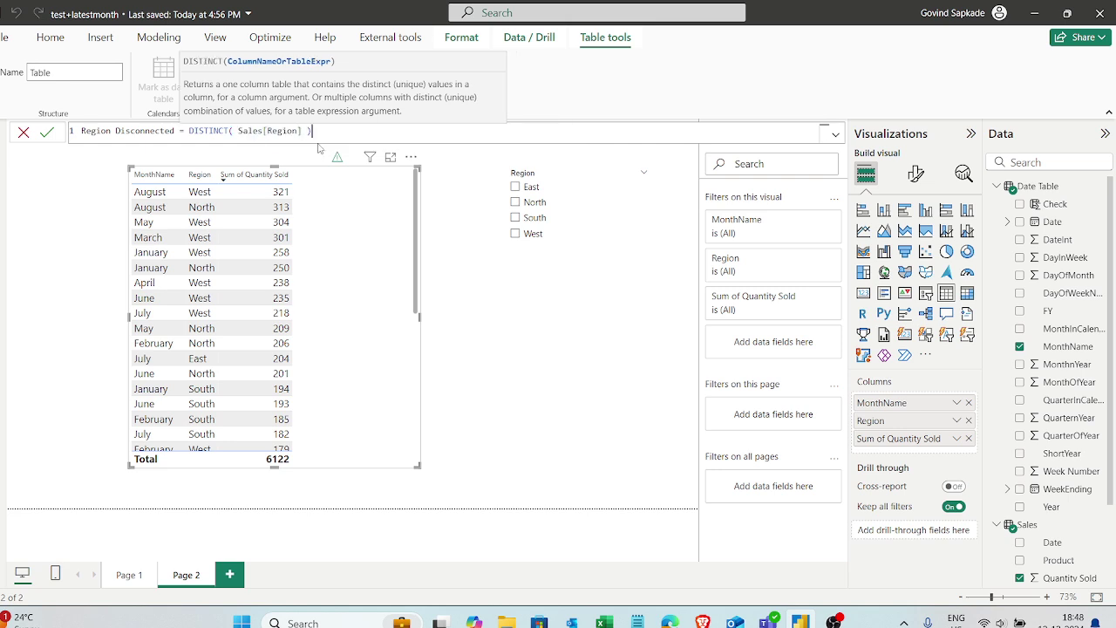
pyautogui.press('Return')
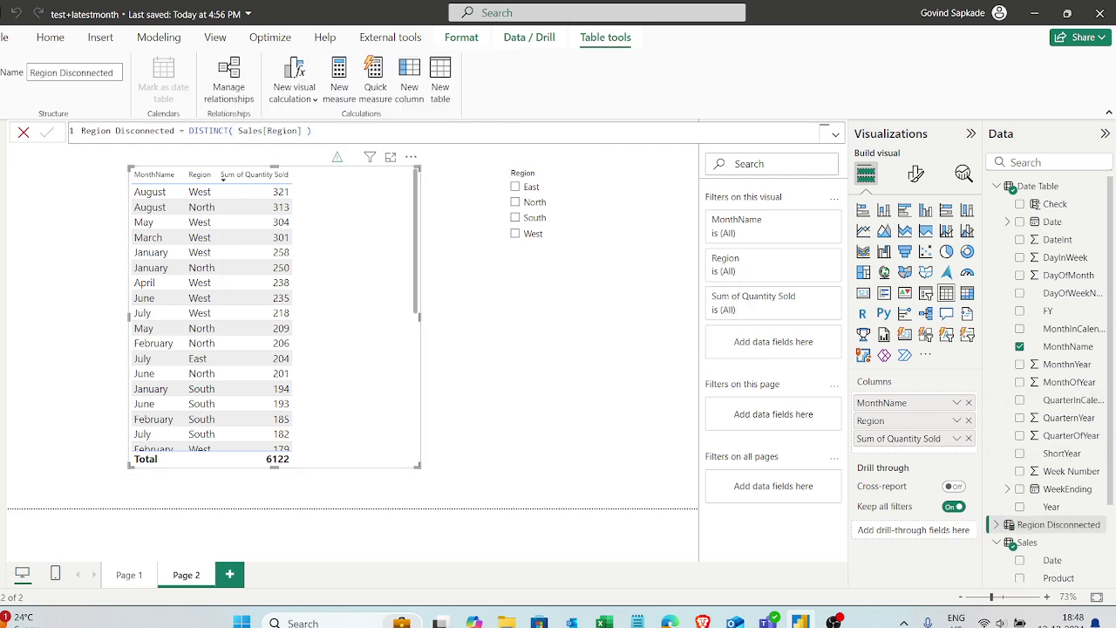
# - Inspect the Region Disconnected table's rows, and check how the Page 2 table responds to West in the slicer, clearing the selection again
pyautogui.click(25, 212)
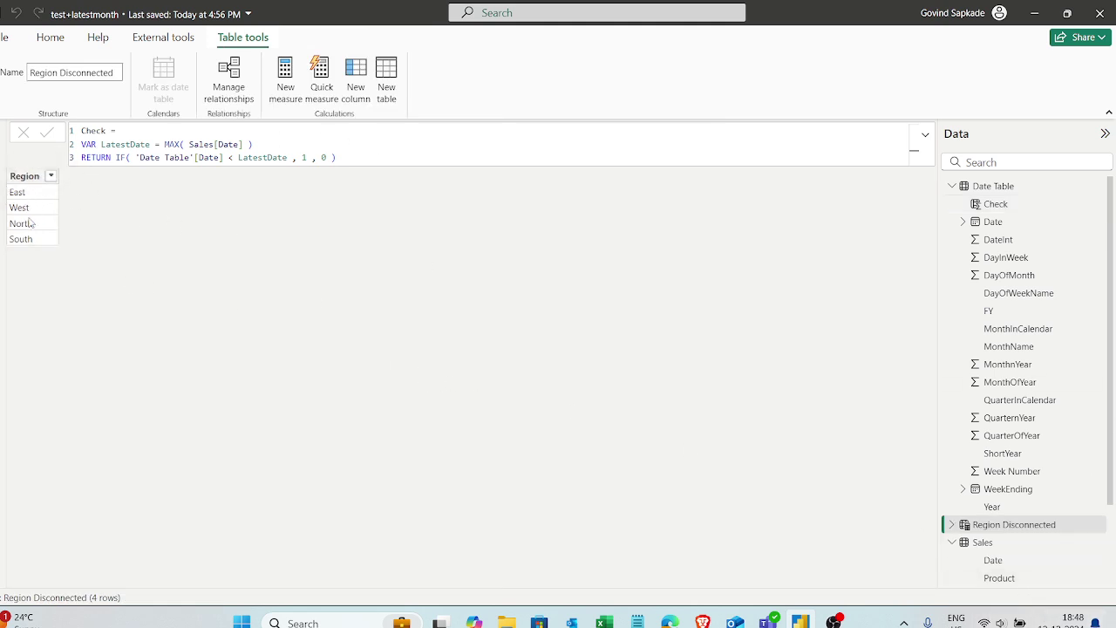
pyautogui.click(5, 139)
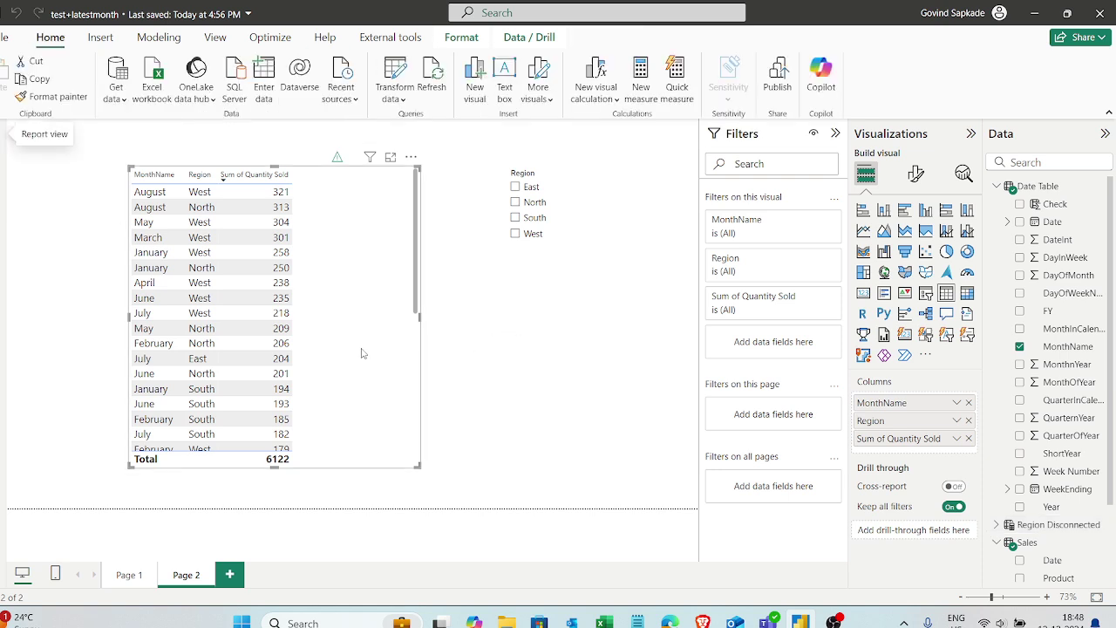
pyautogui.click(578, 235)
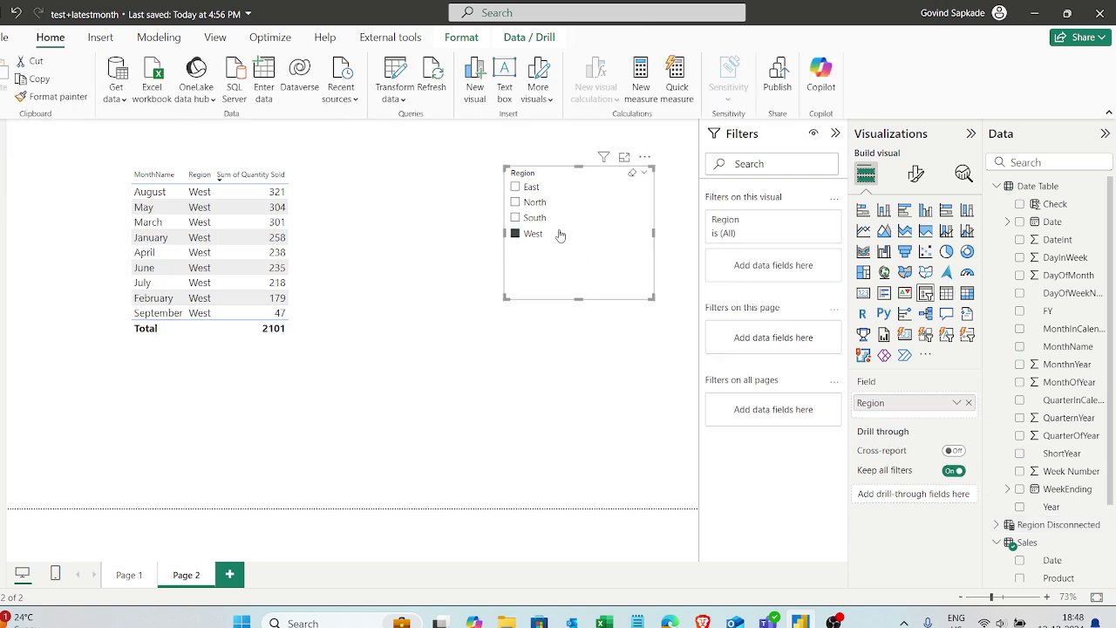
pyautogui.click(540, 243)
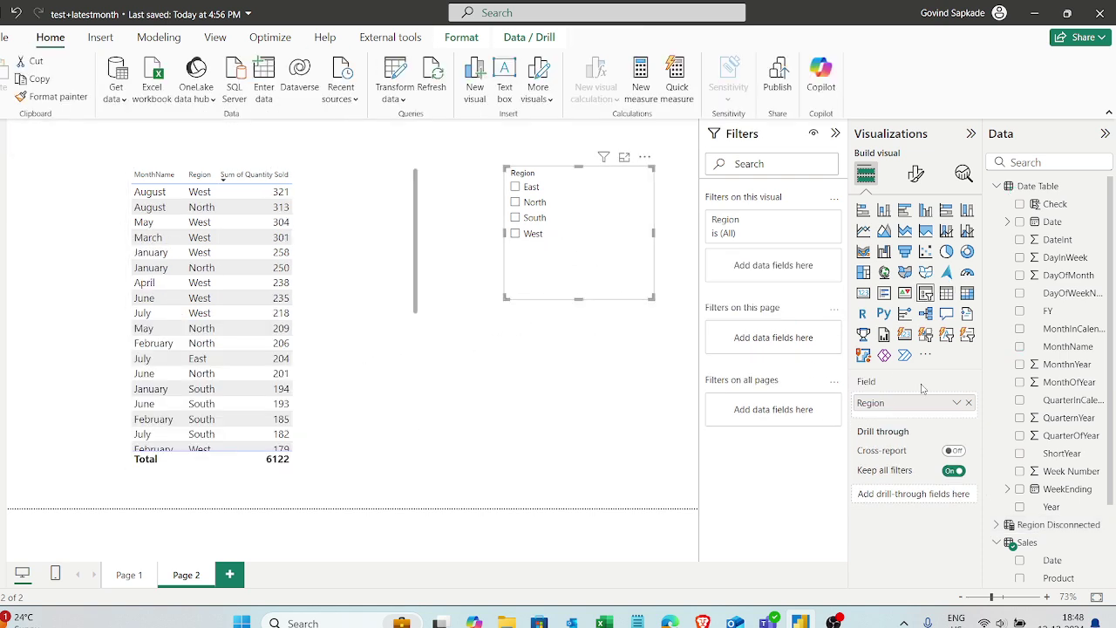
# - Replace the Page 2 slicer's field with Region from Region Disconnected and try it with North and South
pyautogui.scroll(-2, 988, 471)
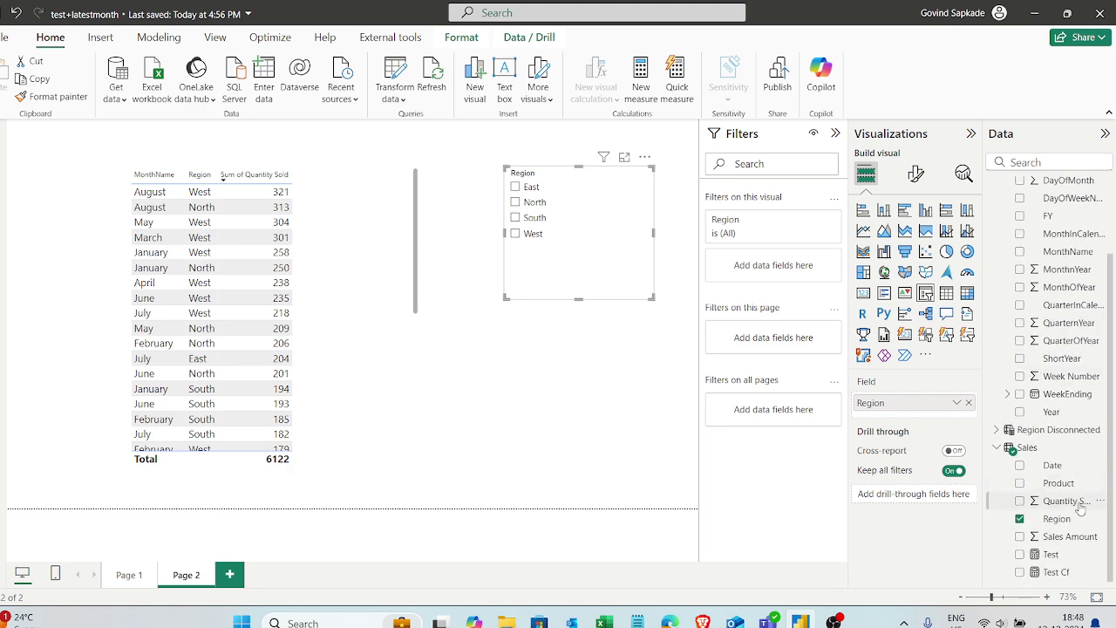
pyautogui.click(968, 403)
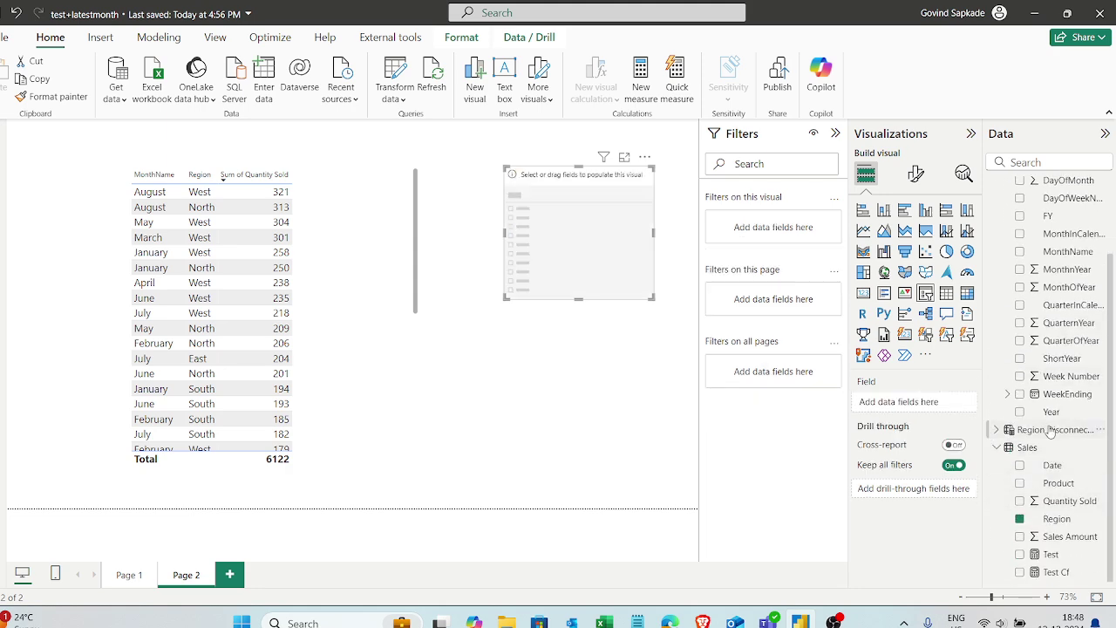
pyautogui.click(996, 430)
pyautogui.moveTo(1058, 449); pyautogui.dragTo(907, 403)
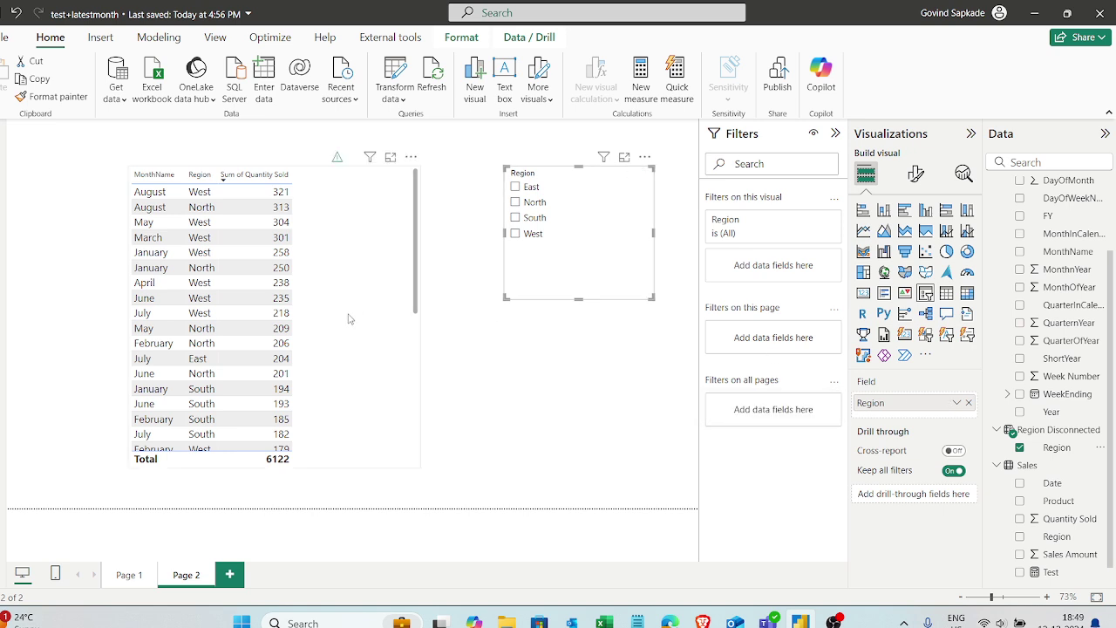
pyautogui.click(535, 203)
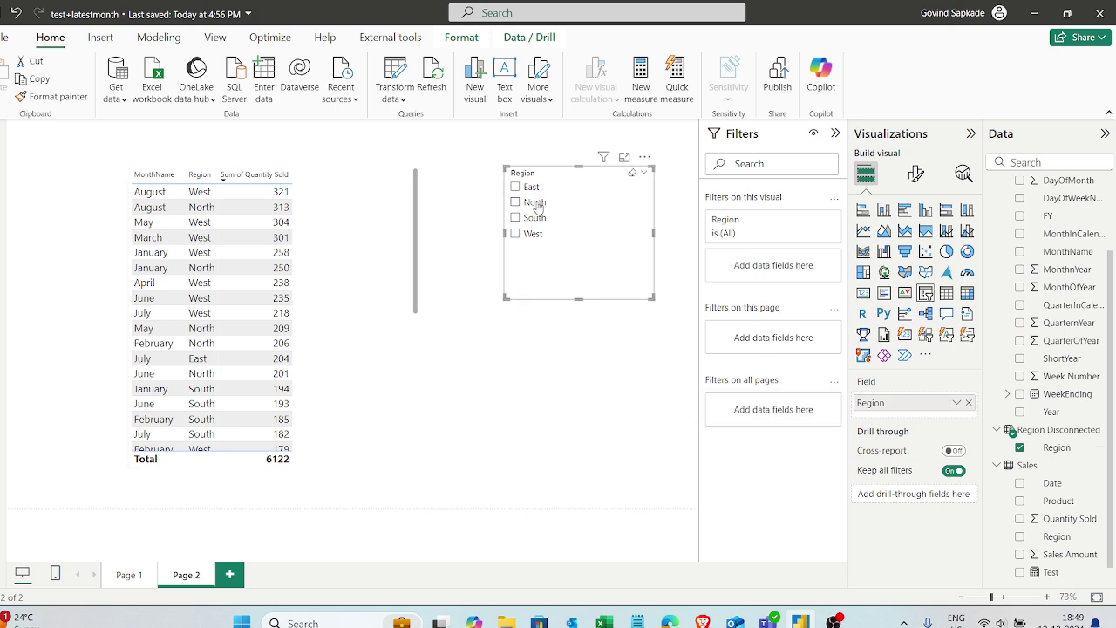
pyautogui.click(535, 218)
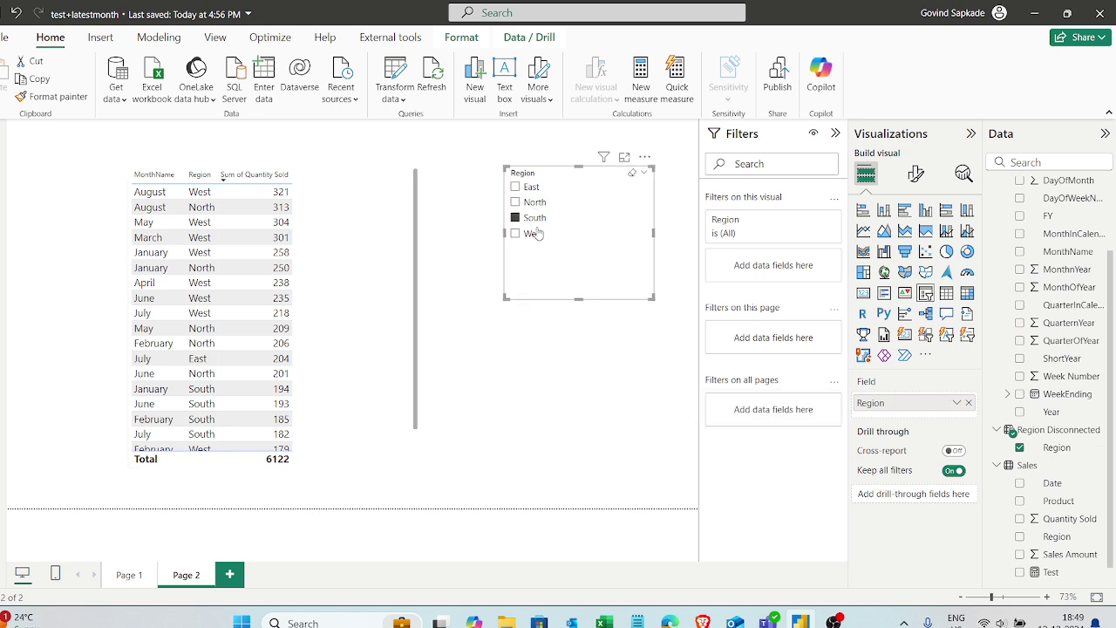
# - Move the Region Disconnected table clear of the Sales table in the model diagram and return to the report
pyautogui.click(26, 213)
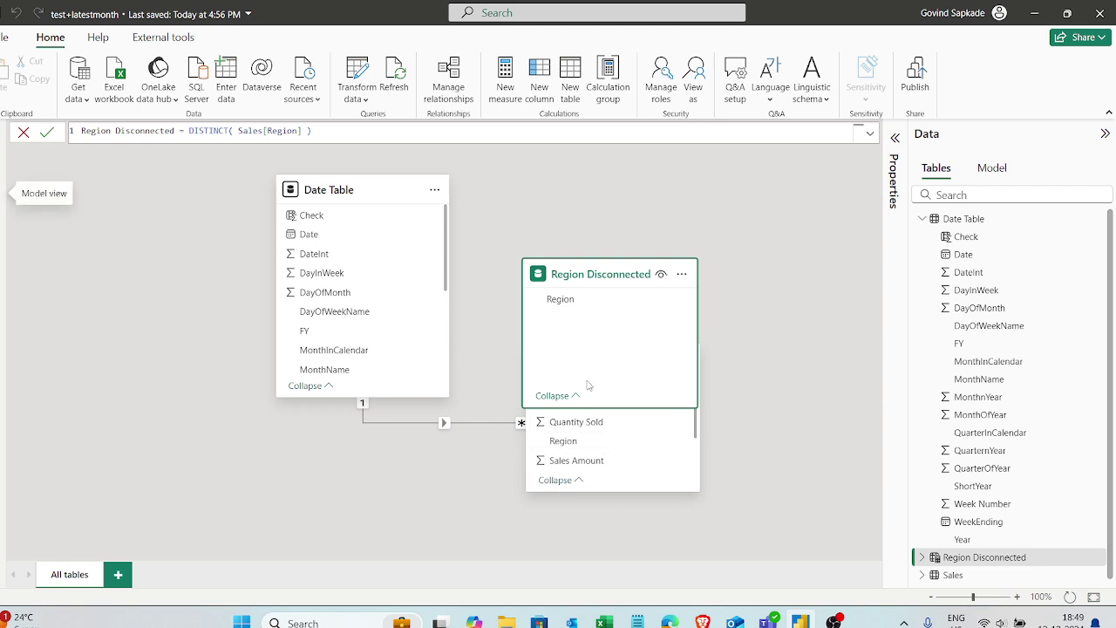
pyautogui.moveTo(564, 277); pyautogui.dragTo(743, 218)
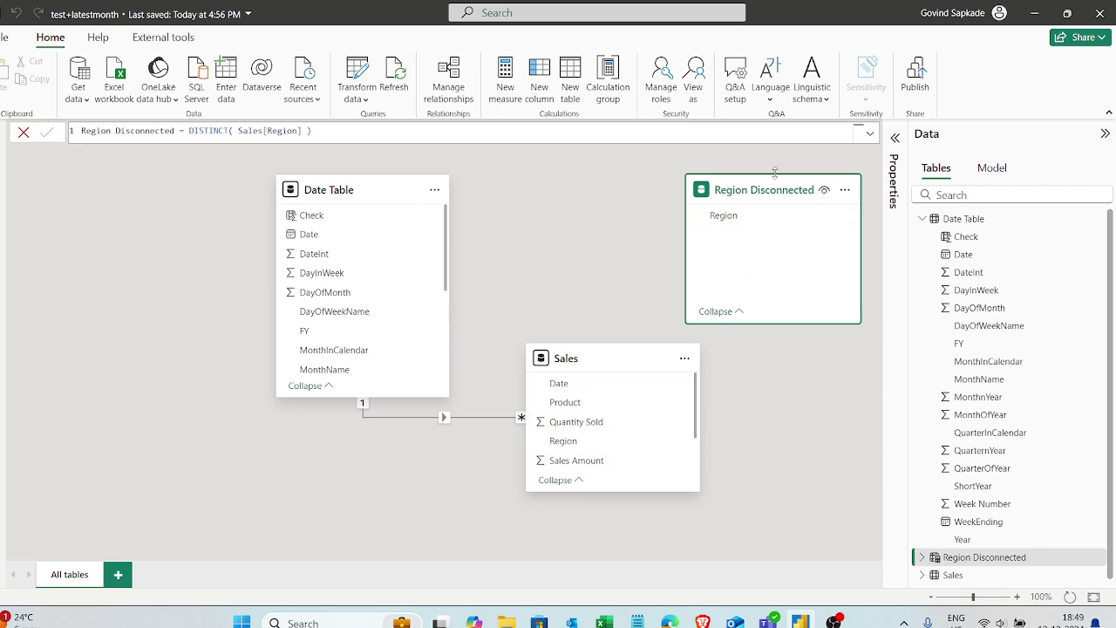
pyautogui.click(2, 139)
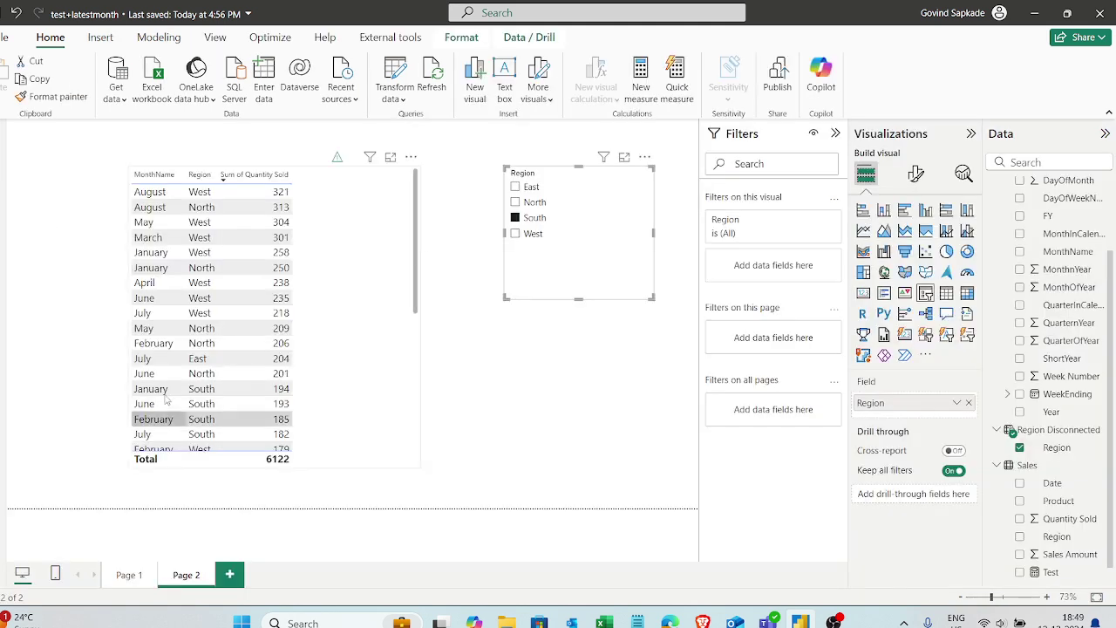
# - Try the slicer with West and North, move it slightly closer to the Page 2 table, and clear its selection
pyautogui.click(527, 234)
pyautogui.click(533, 204)
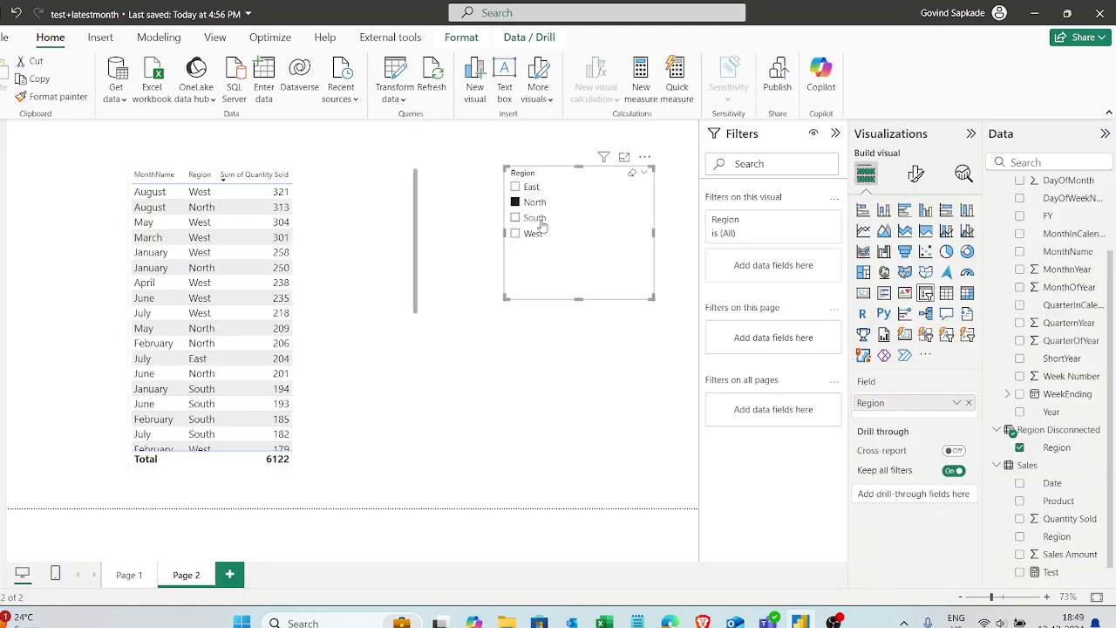
pyautogui.moveTo(552, 249); pyautogui.dragTo(525, 267)
pyautogui.click(494, 219)
pyautogui.click(493, 222)
pyautogui.click(366, 360)
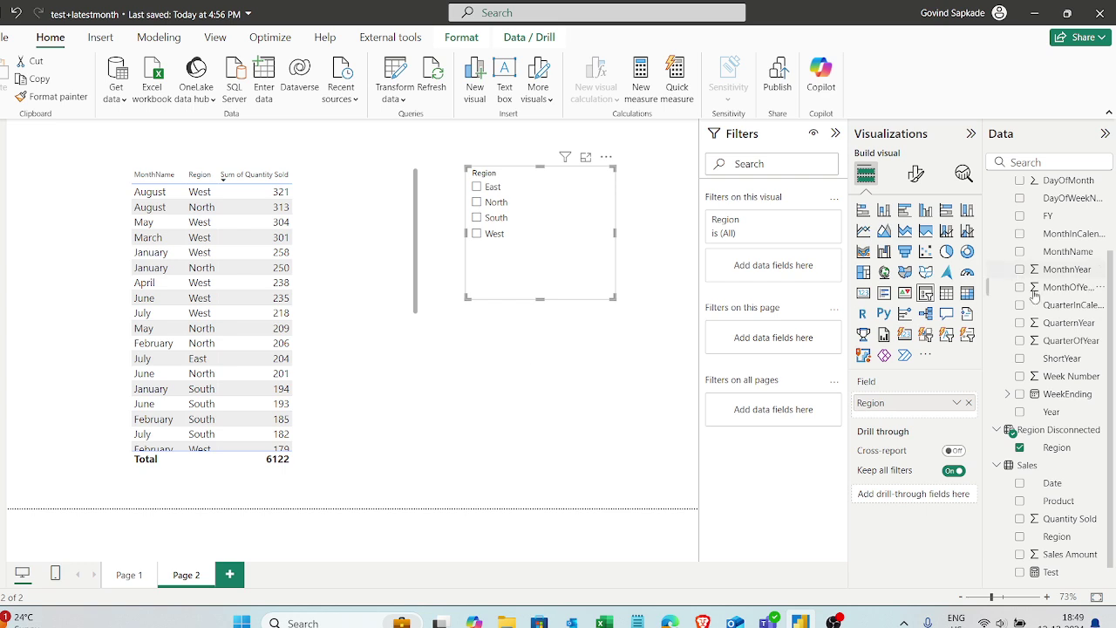
# - Create a measure CF in the Sales table with the variable SV = SELECTEDVALUE( 'Region Disconnected'[Region] )
pyautogui.rightClick(1029, 472)
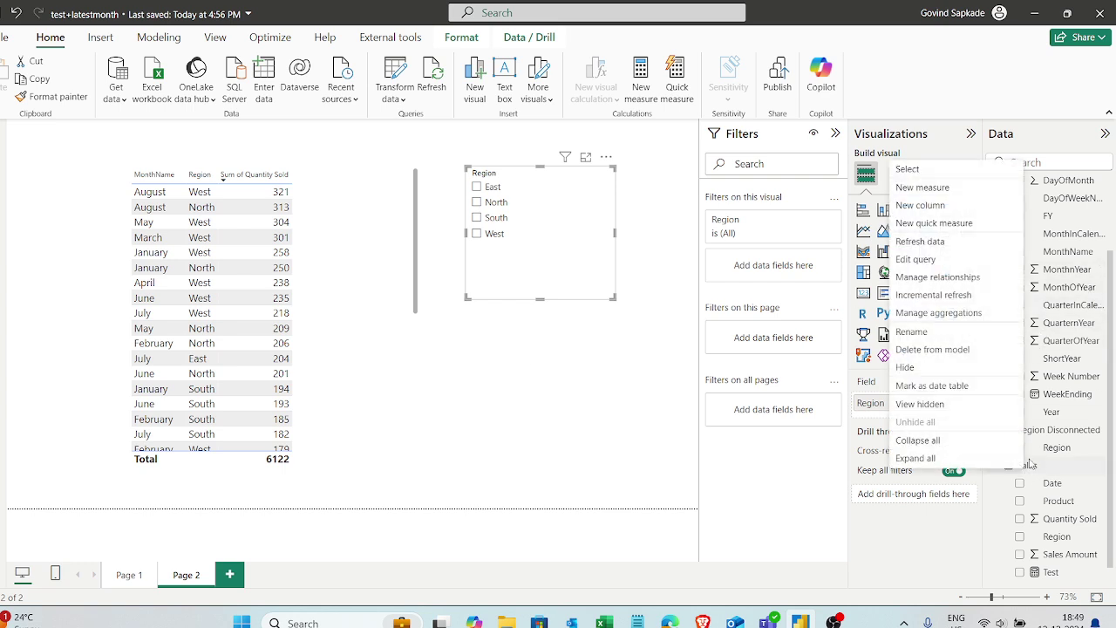
pyautogui.click(933, 187)
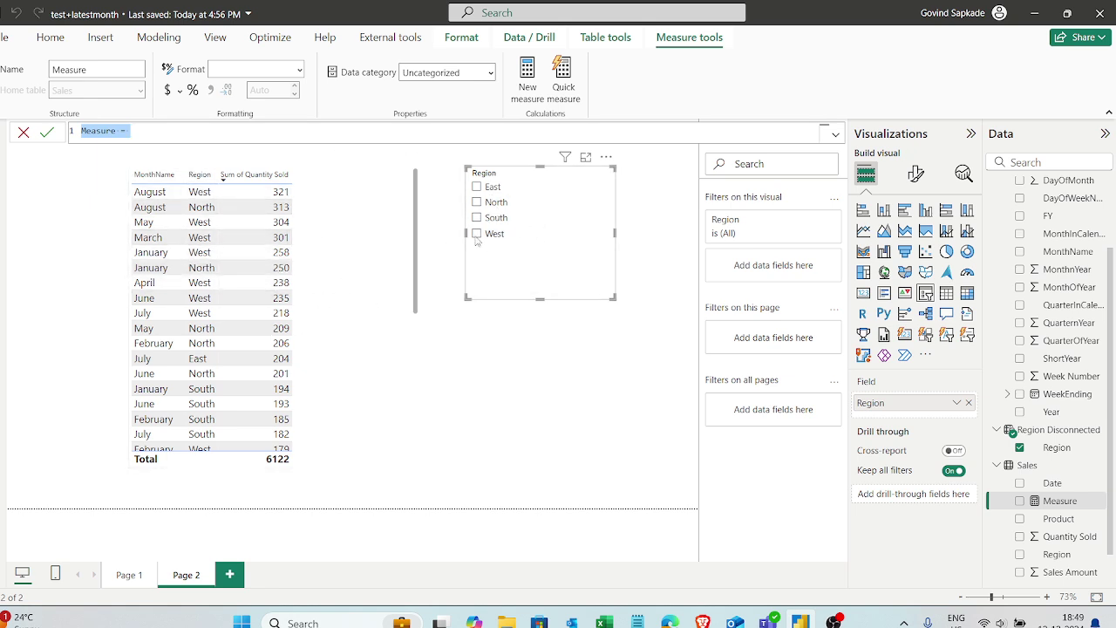
pyautogui.press('BackSpace')
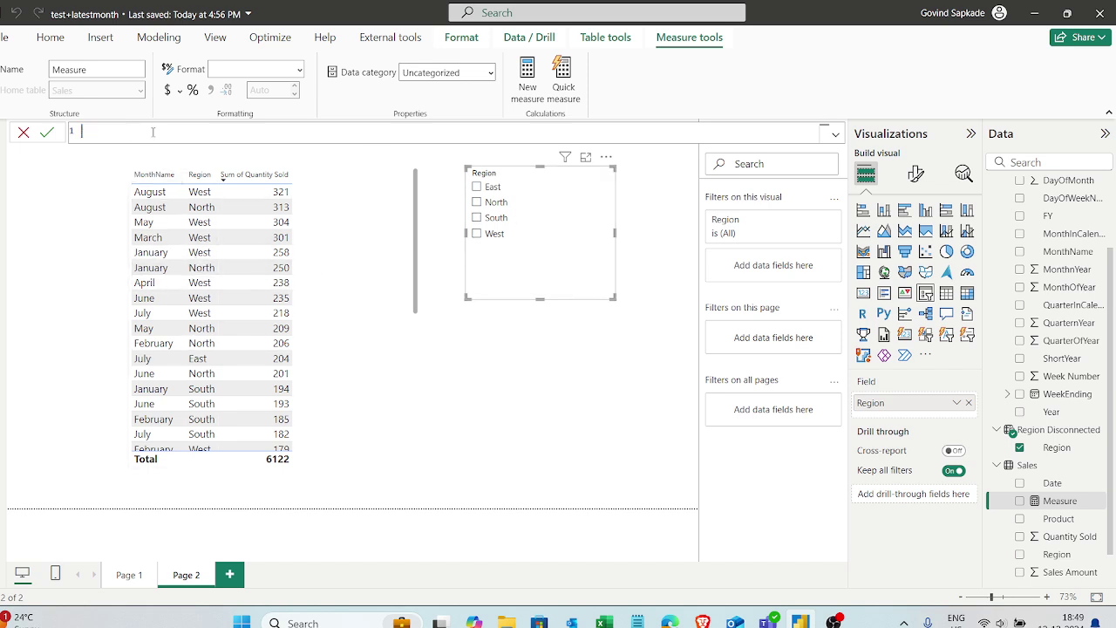
pyautogui.write('CF =')
pyautogui.hotkey('shift', 'Return')
pyautogui.write('VAR SV')
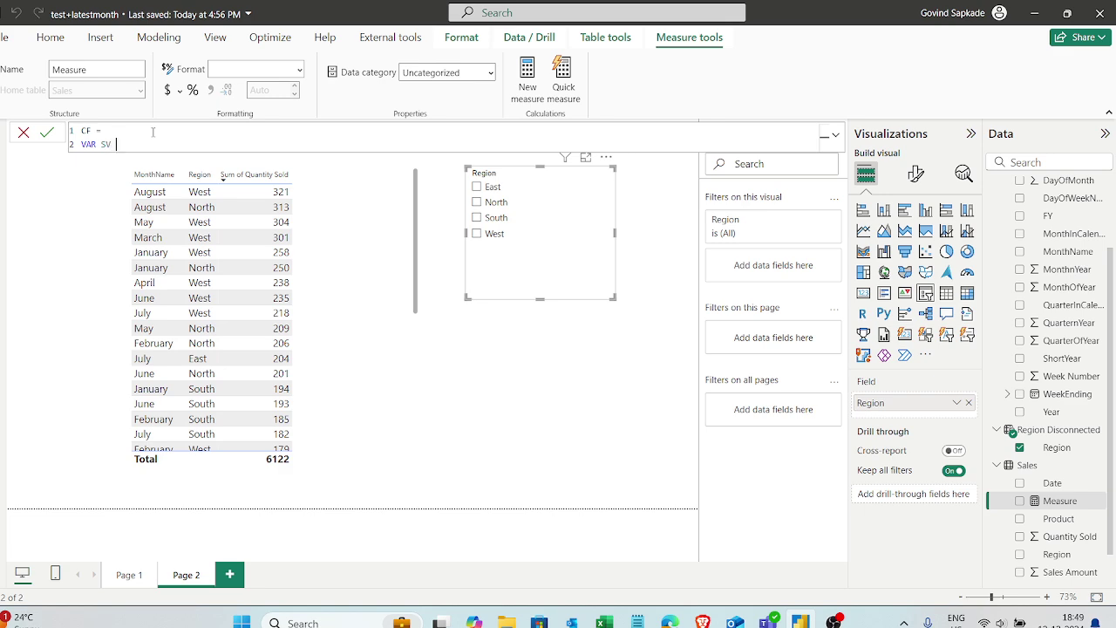
pyautogui.write('Sele')
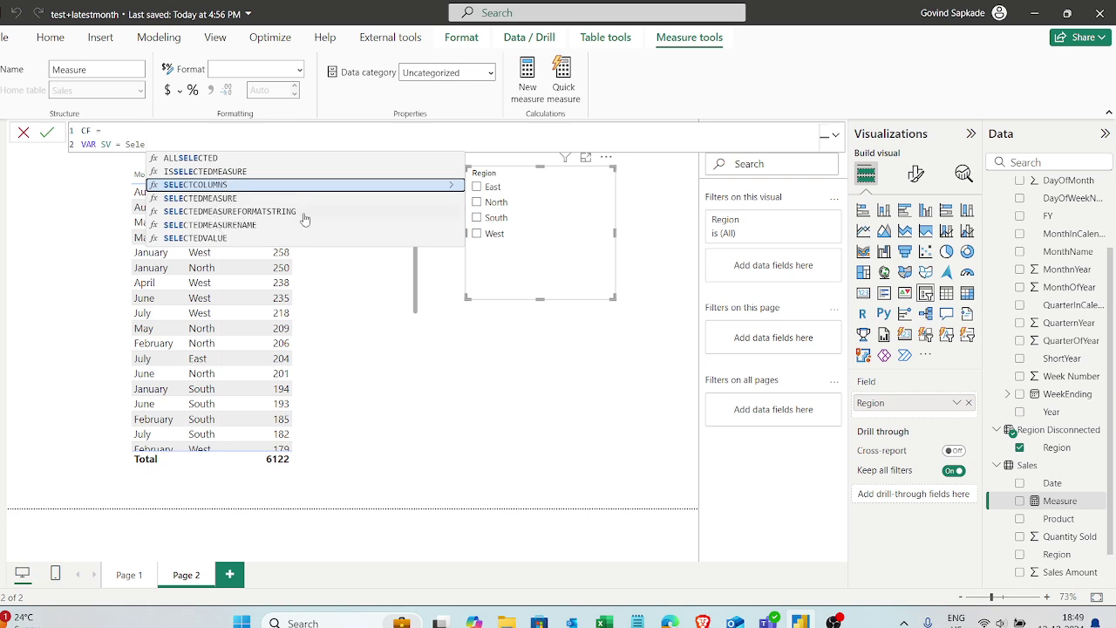
pyautogui.click(231, 240)
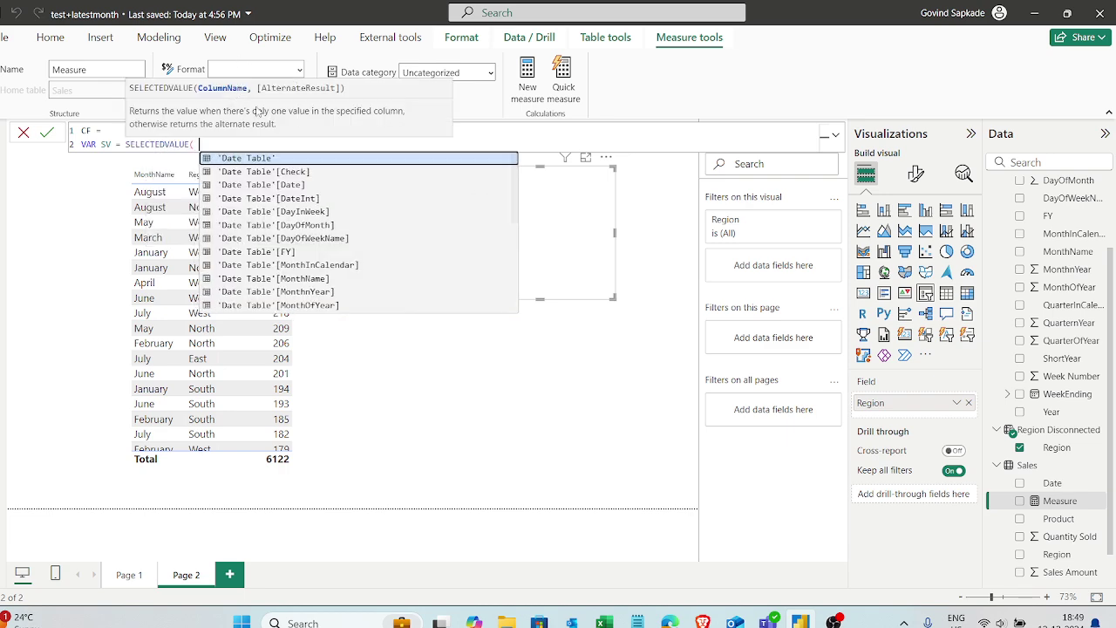
pyautogui.write('Regio')
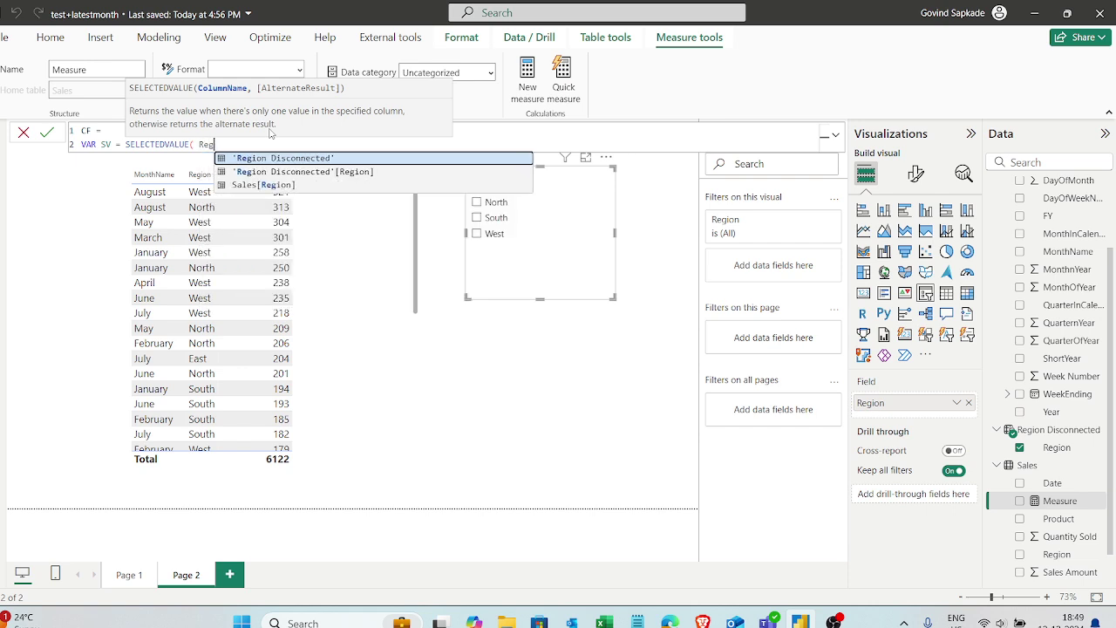
pyautogui.click(369, 179)
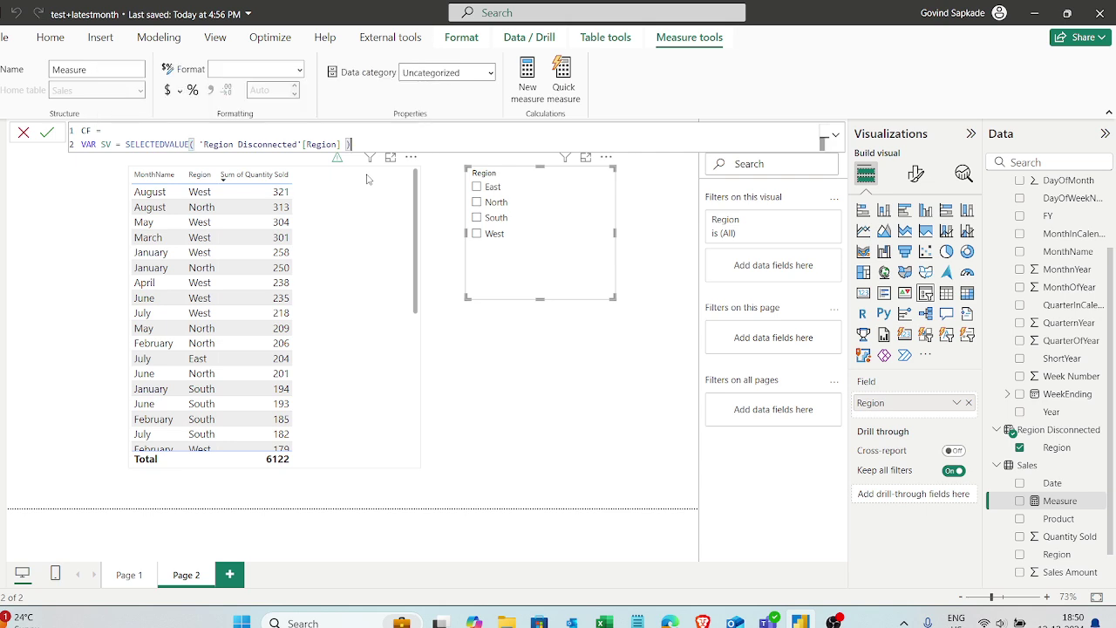
pyautogui.write(')')
# - Start a second VAR line in the CF measure and rename the first variable SVInSlicer
pyautogui.hotkey('shift', 'Return')
pyautogui.write('Var')
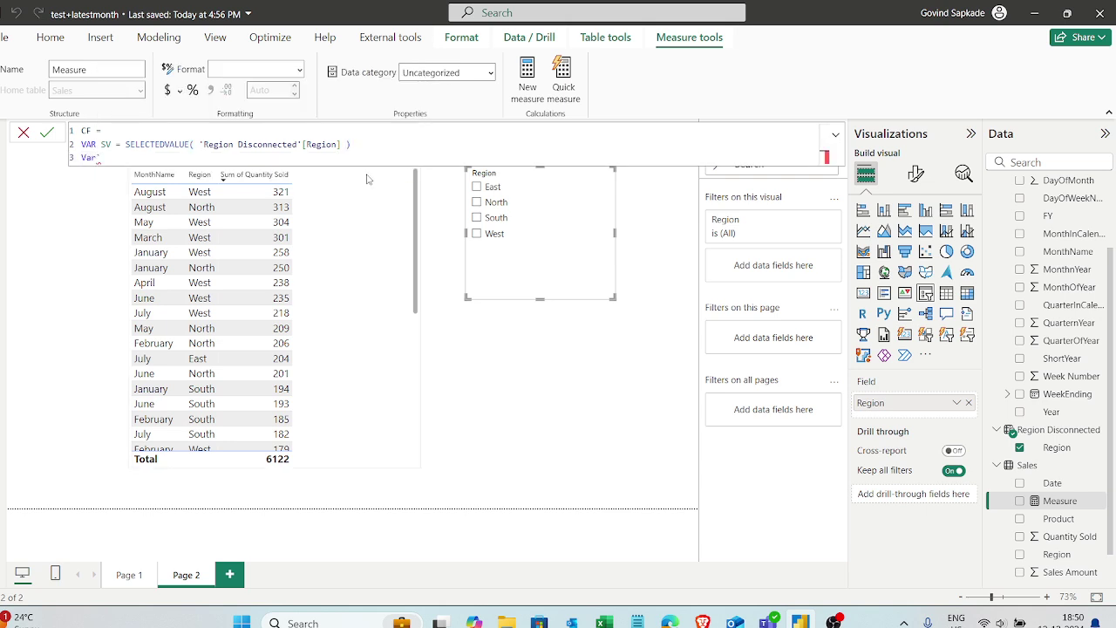
pyautogui.press('BackSpace')
pyautogui.press('Tab')
pyautogui.doubleClick(108, 144)
pyautogui.write('SVer')
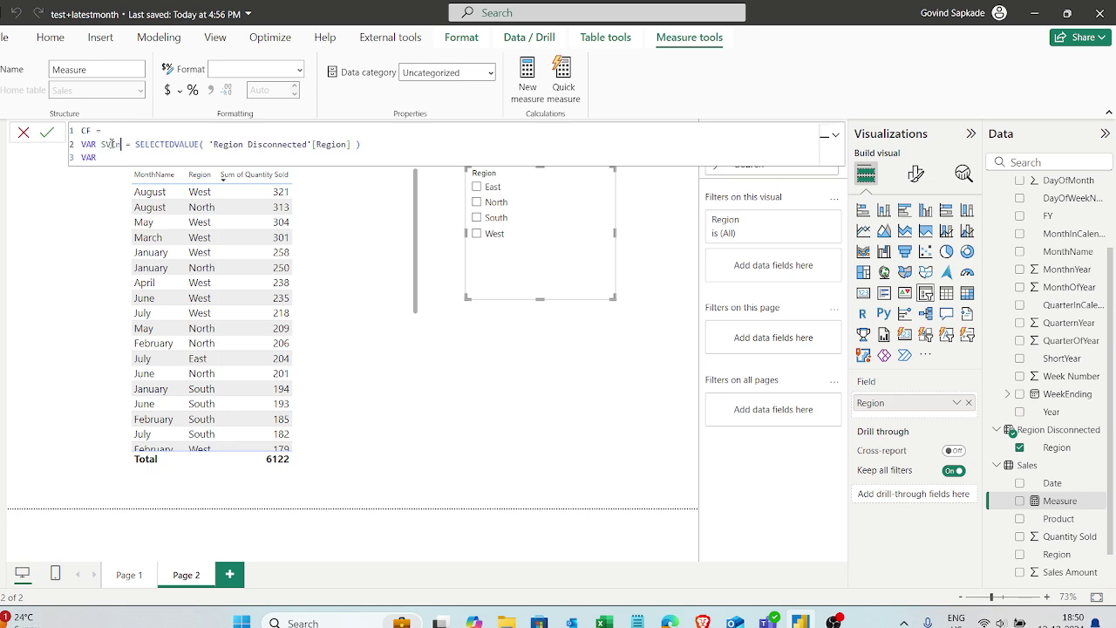
pyautogui.write('Slicer')
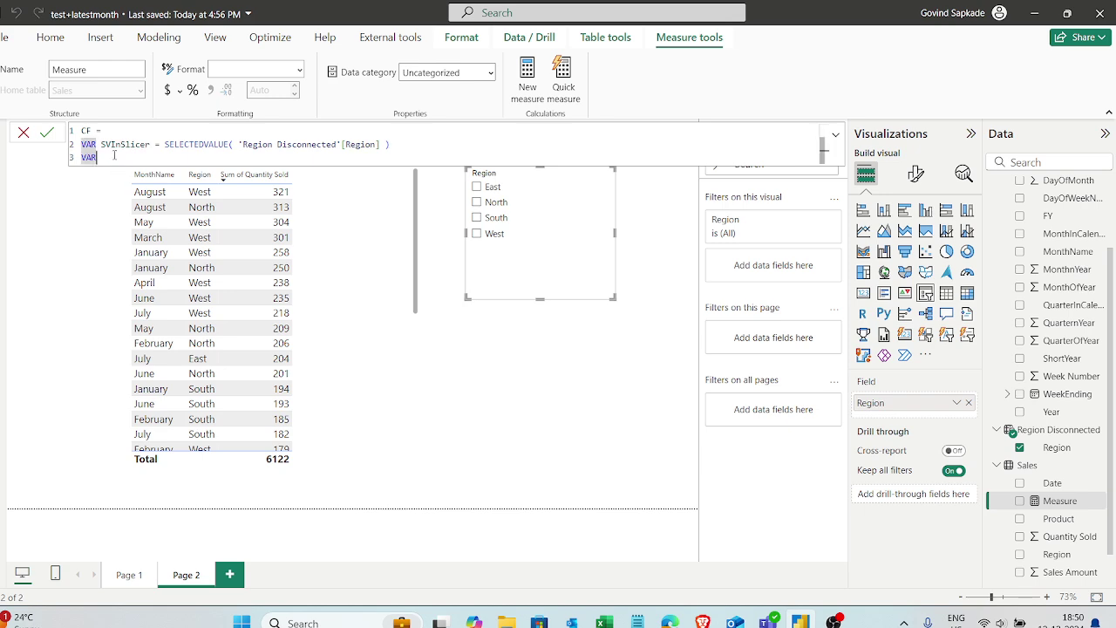
# - Define the CF measure's second variable as SVInTable = SELECTEDVALUE( Sales[Region] )
pyautogui.write('SVInTabl')
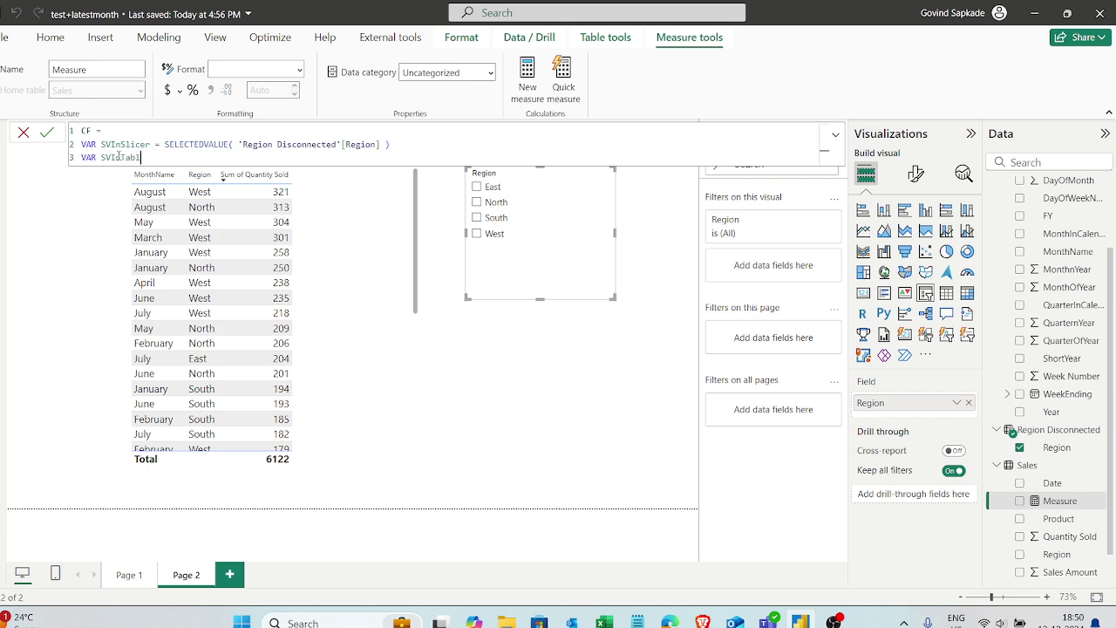
pyautogui.write('Sel;')
pyautogui.write('l')
pyautogui.press('BackSpace')
pyautogui.write('e = Sele')
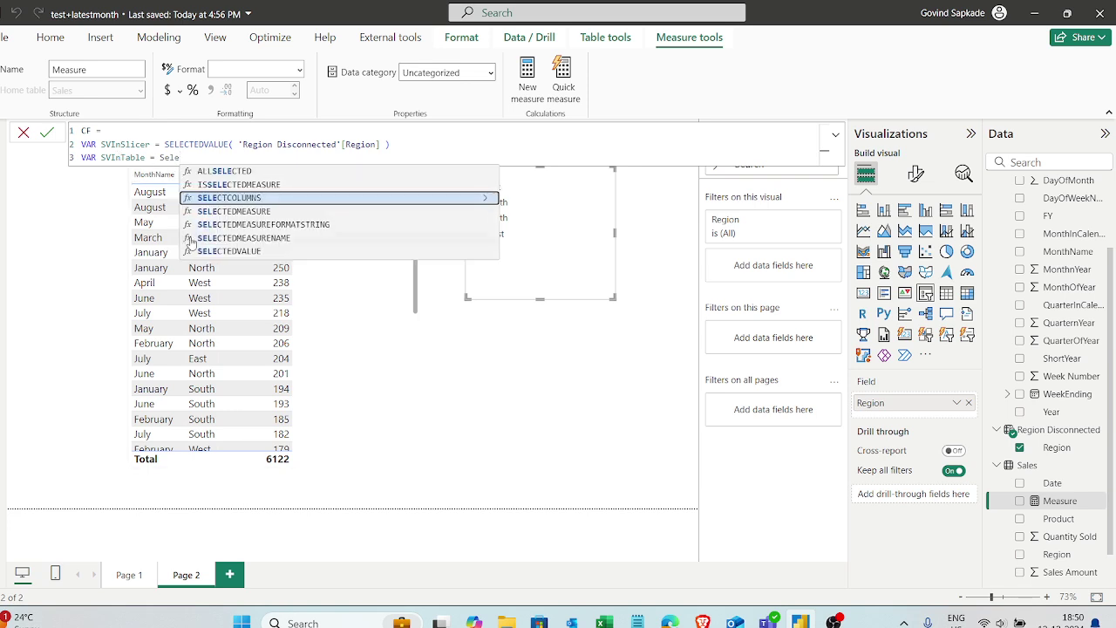
pyautogui.click(227, 251)
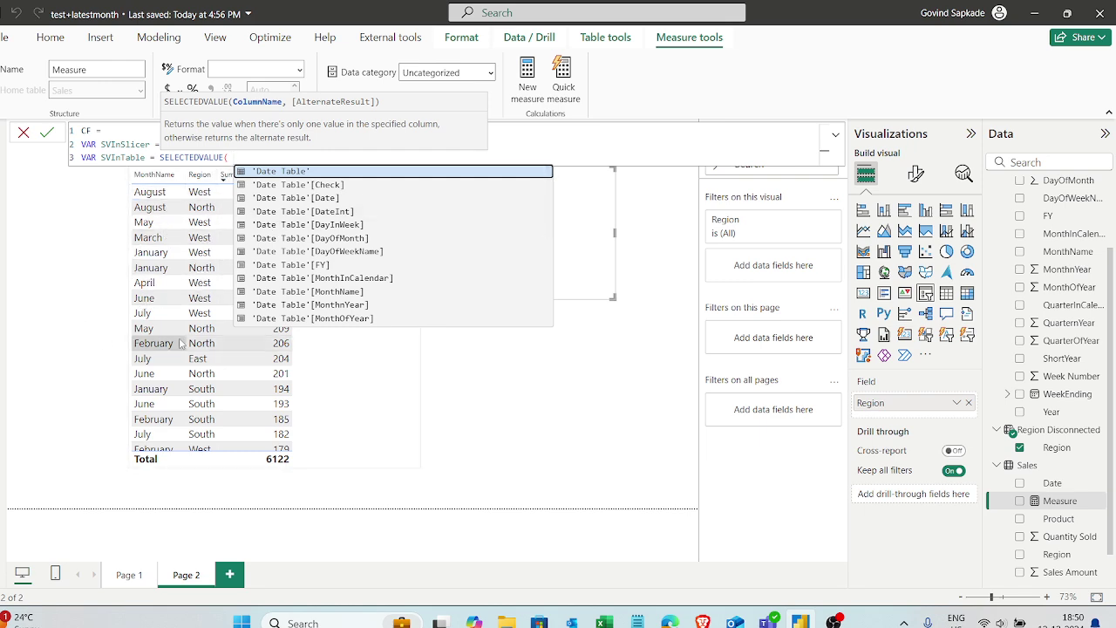
pyautogui.write('Re')
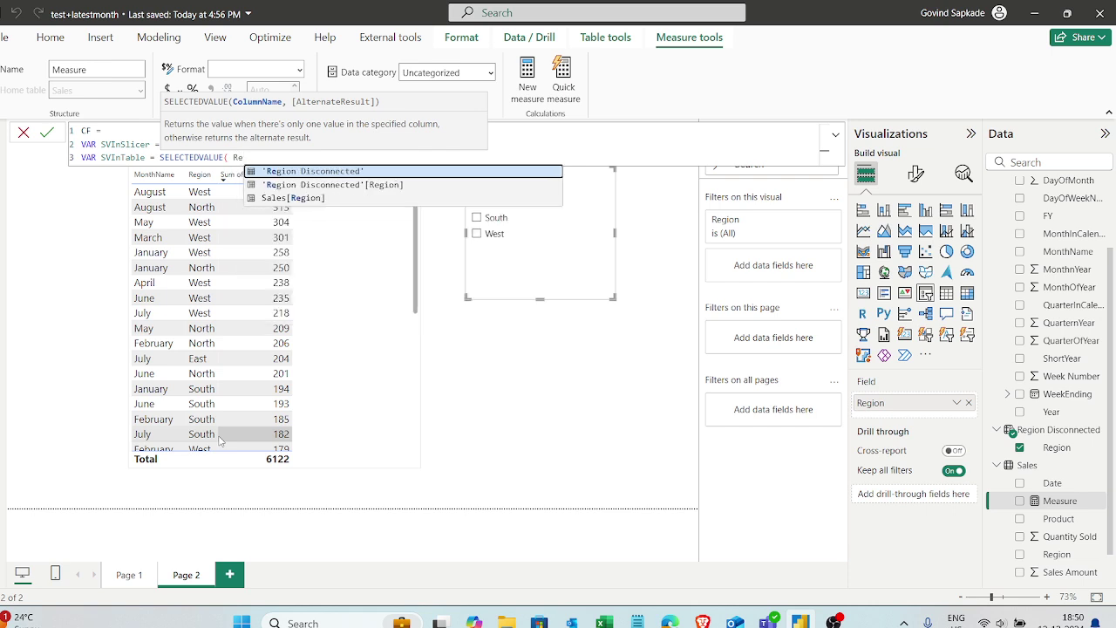
pyautogui.click(317, 199)
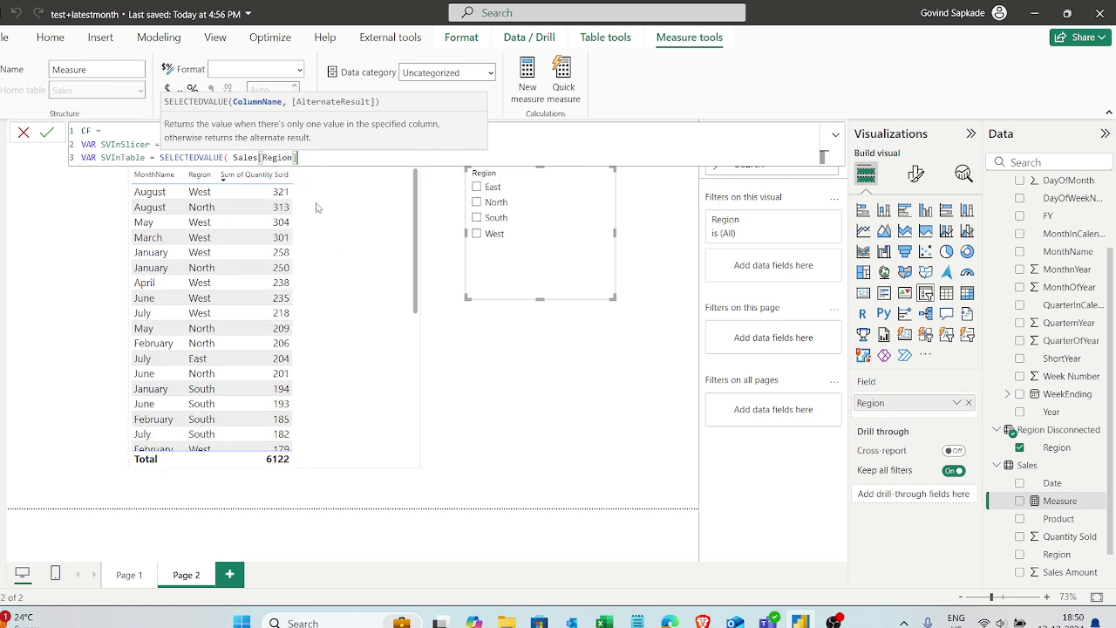
pyautogui.write(')')
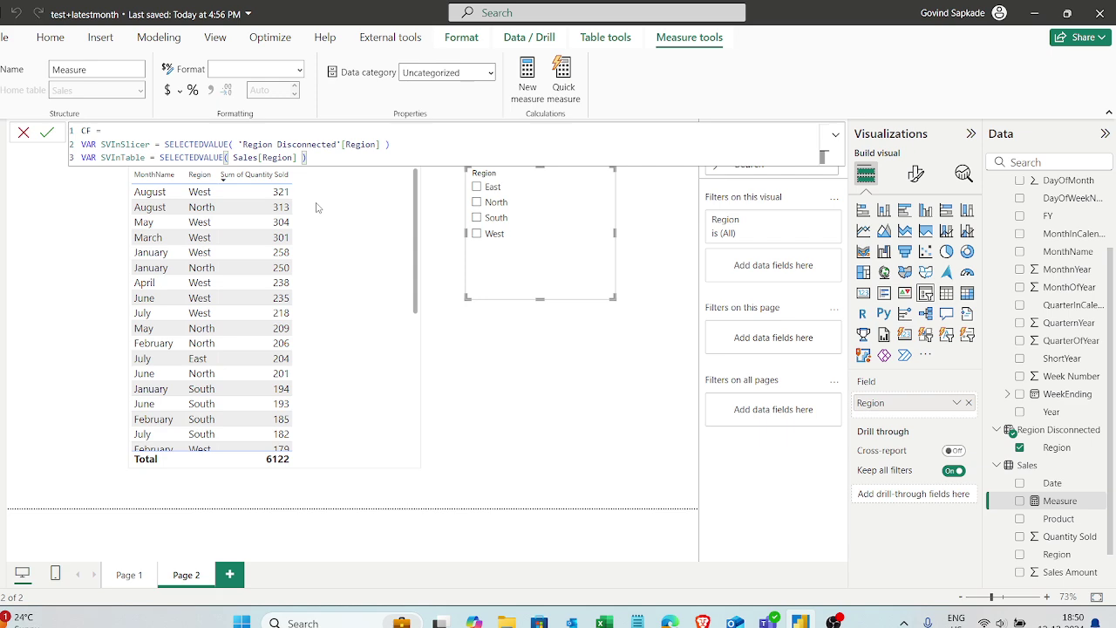
# - Add a RETURN line below the two variables in the CF measure
pyautogui.hotkey('shift', 'Return')
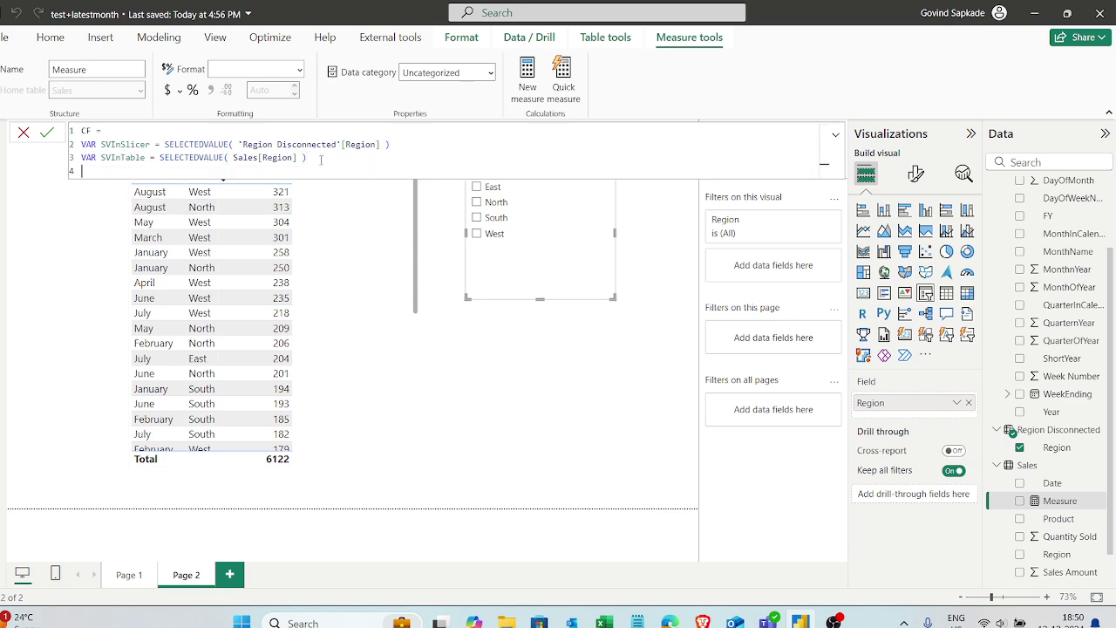
pyautogui.write('Var')
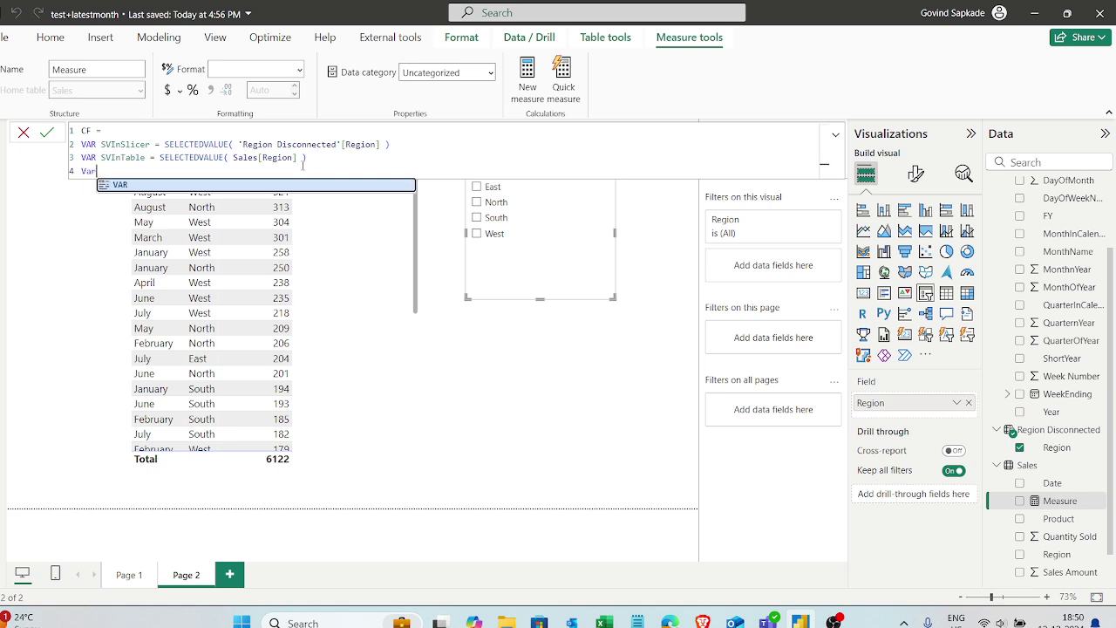
pyautogui.press('Tab')
pyautogui.press('BackSpace')
pyautogui.press('BackSpace')
pyautogui.press('BackSpace')
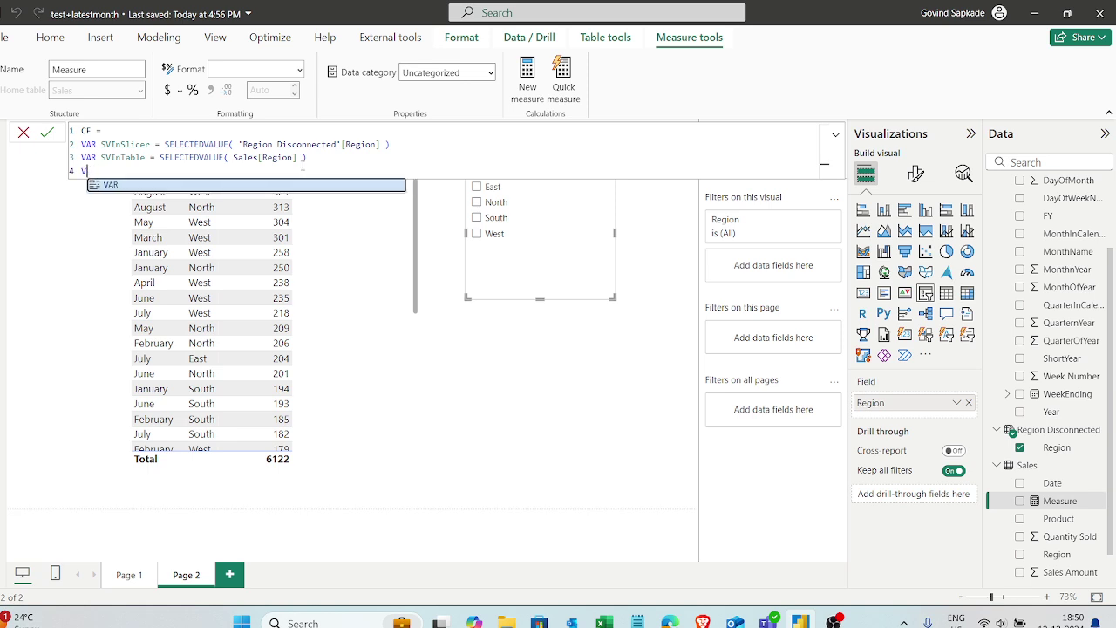
pyautogui.write('Ret')
pyautogui.press('Tab')
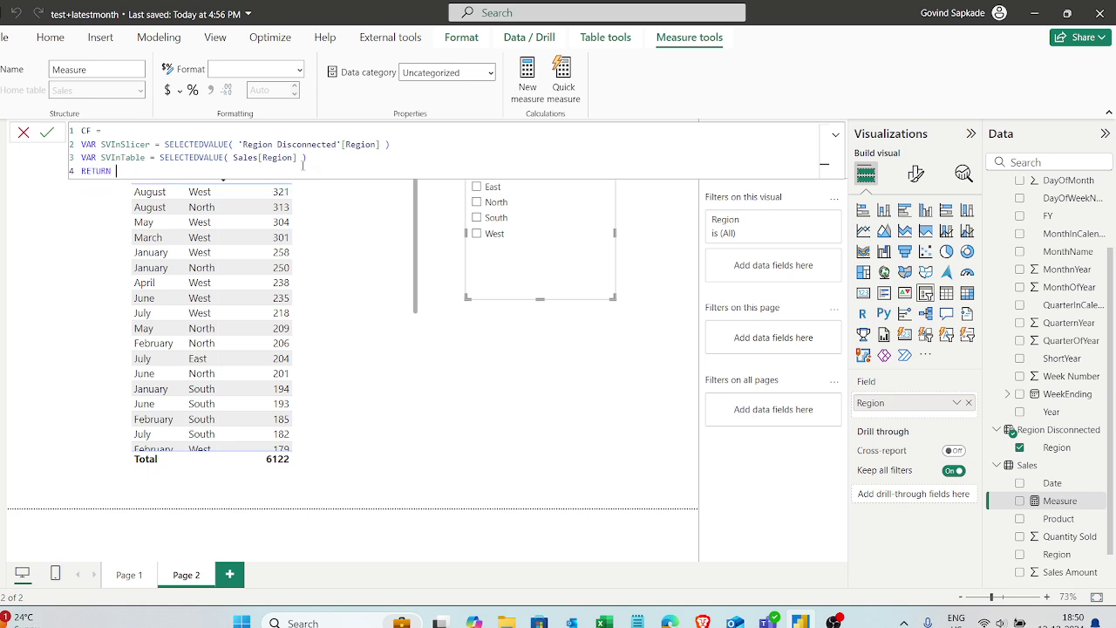
# - Make the CF measure return IF( SVInSlicer = SVInTable , "yellow") and commit the formula
pyautogui.write('If')
pyautogui.press('Tab')
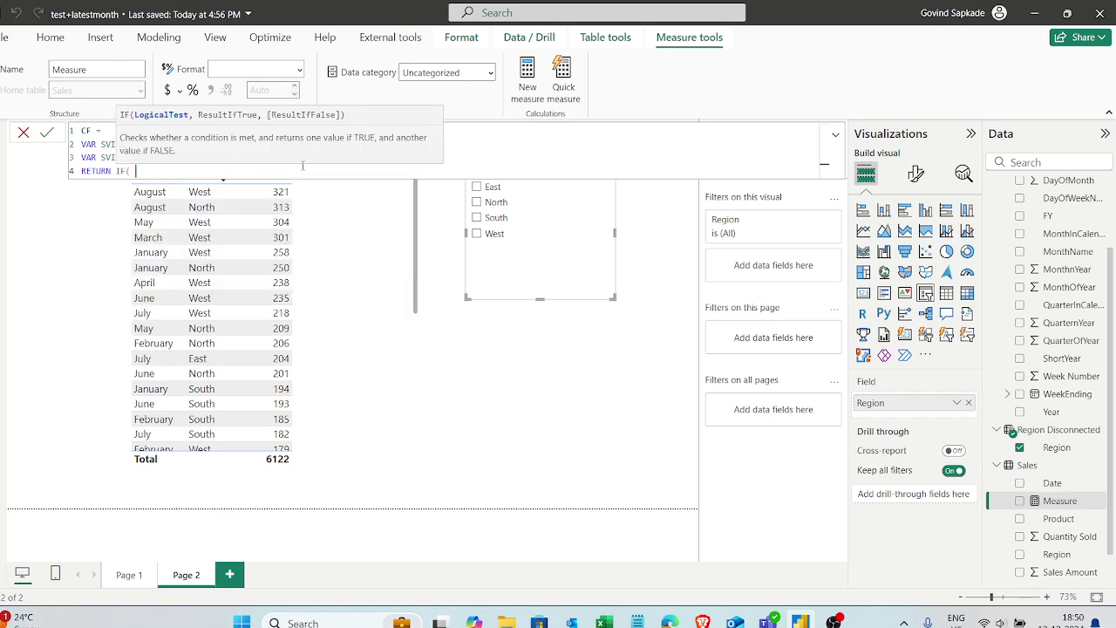
pyautogui.write('Sc')
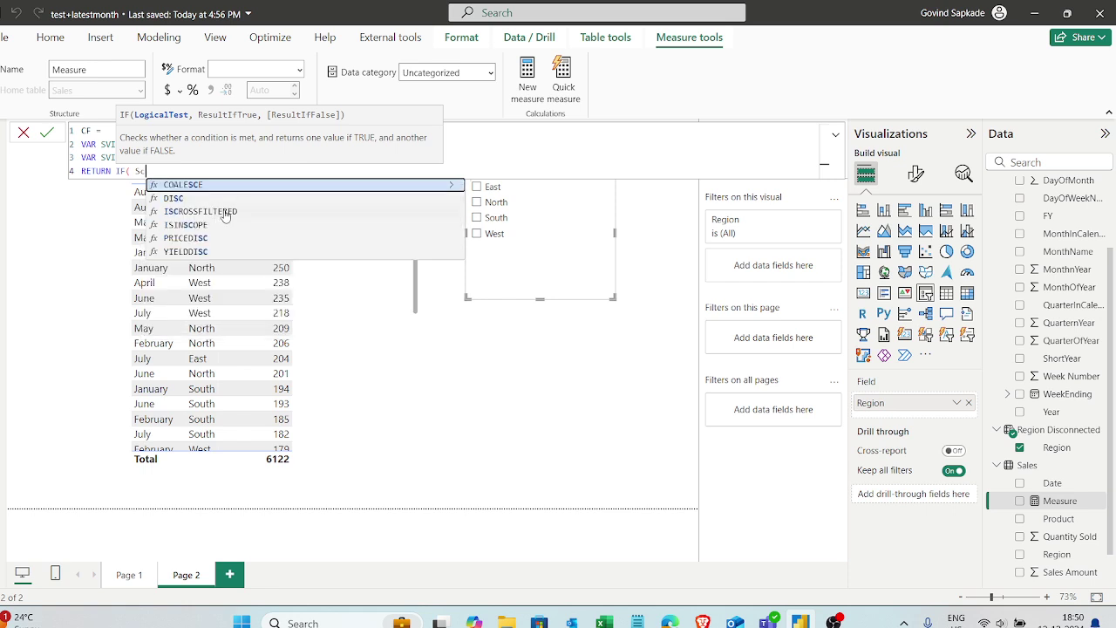
pyautogui.press('BackSpace')
pyautogui.write('V')
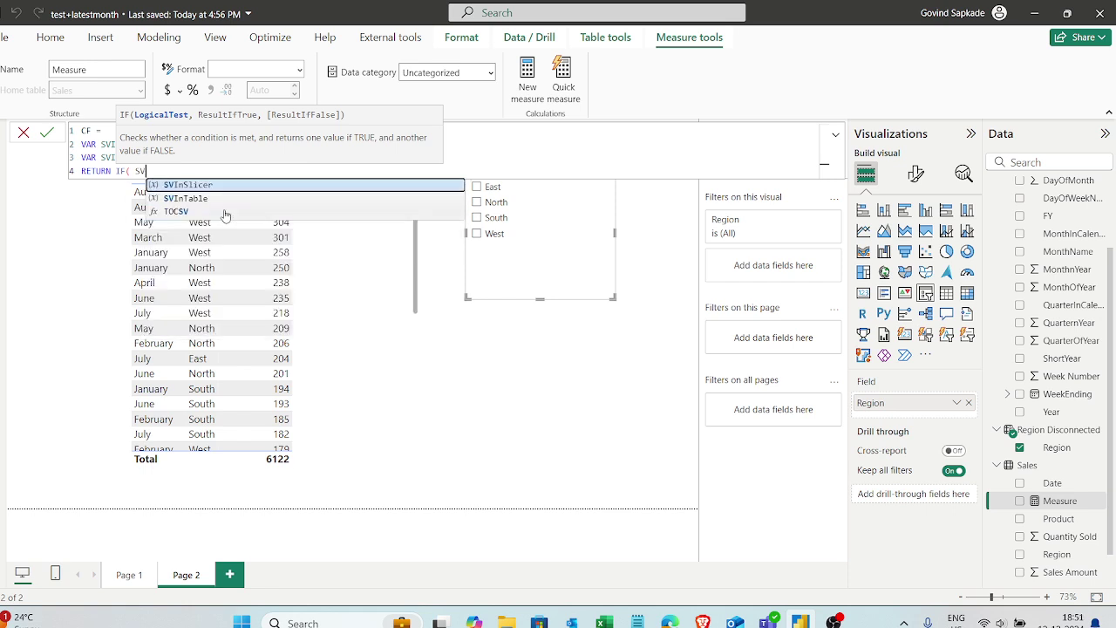
pyautogui.click(213, 184)
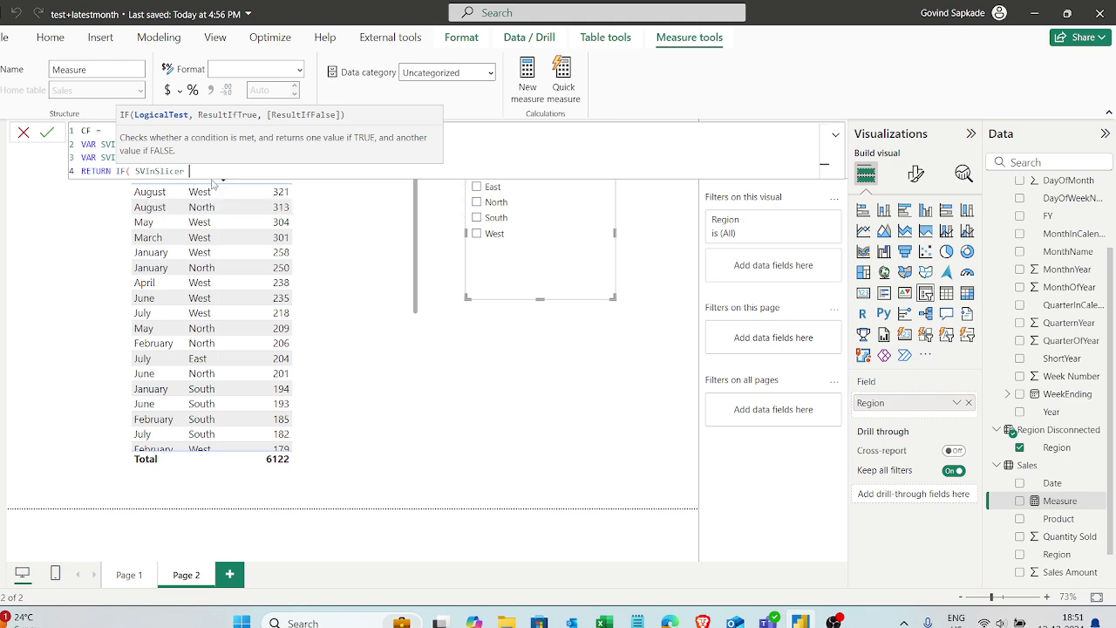
pyautogui.write('Sv')
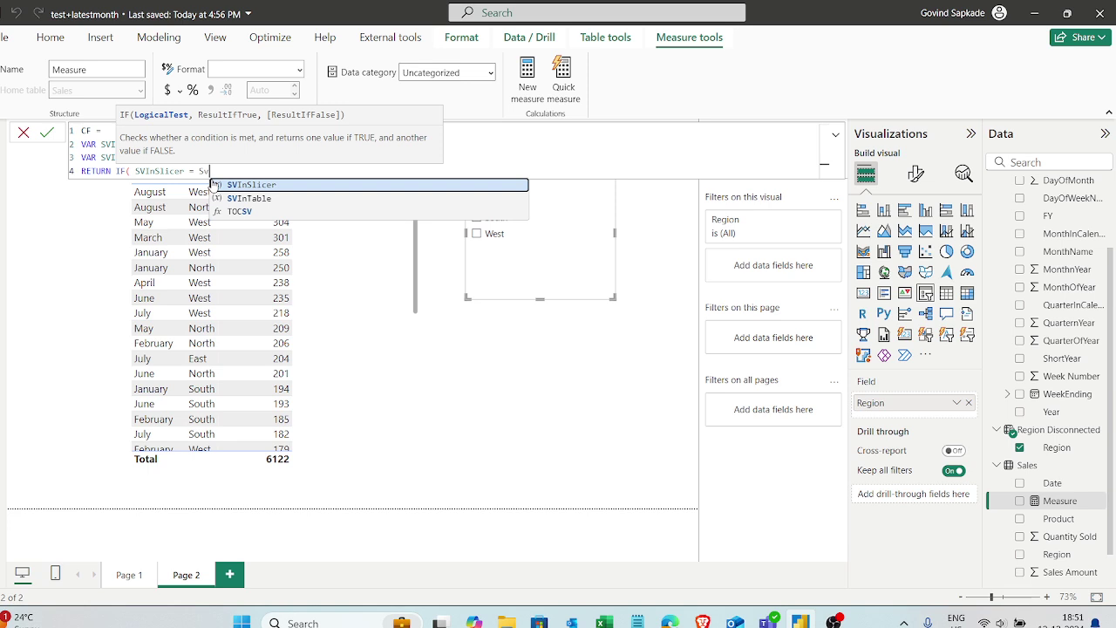
pyautogui.click(263, 199)
pyautogui.write(',')
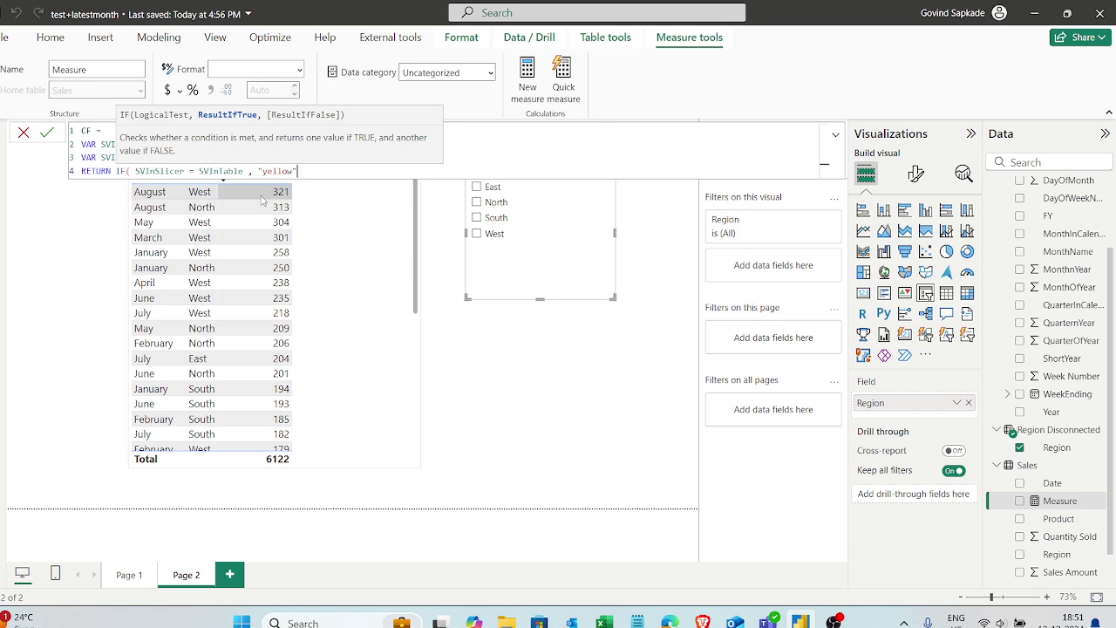
pyautogui.write('"yellow")')
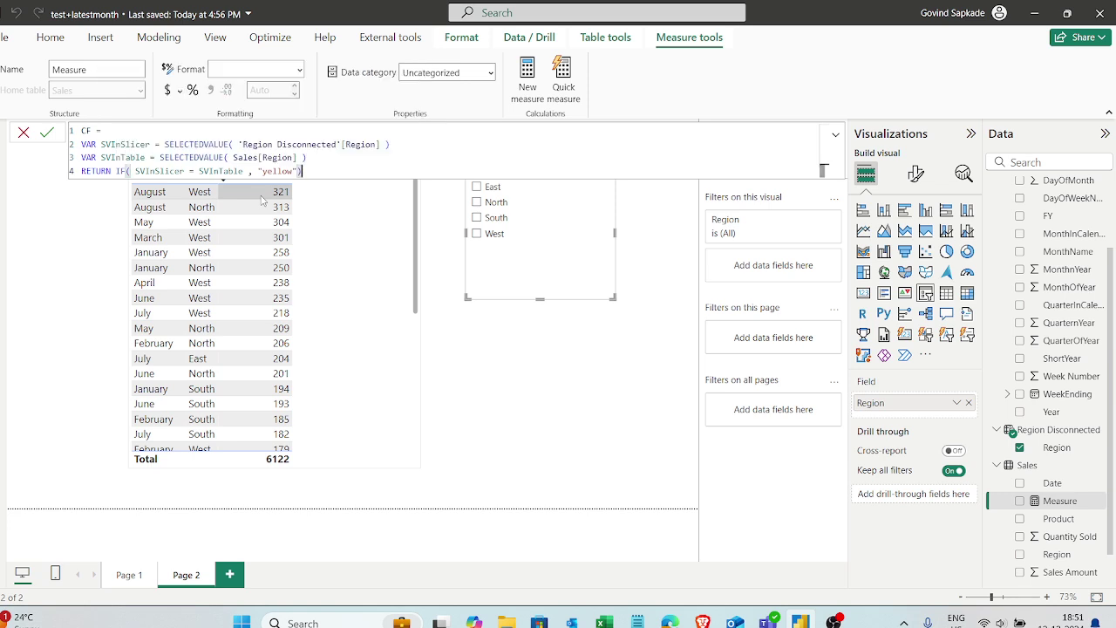
pyautogui.press('Return')
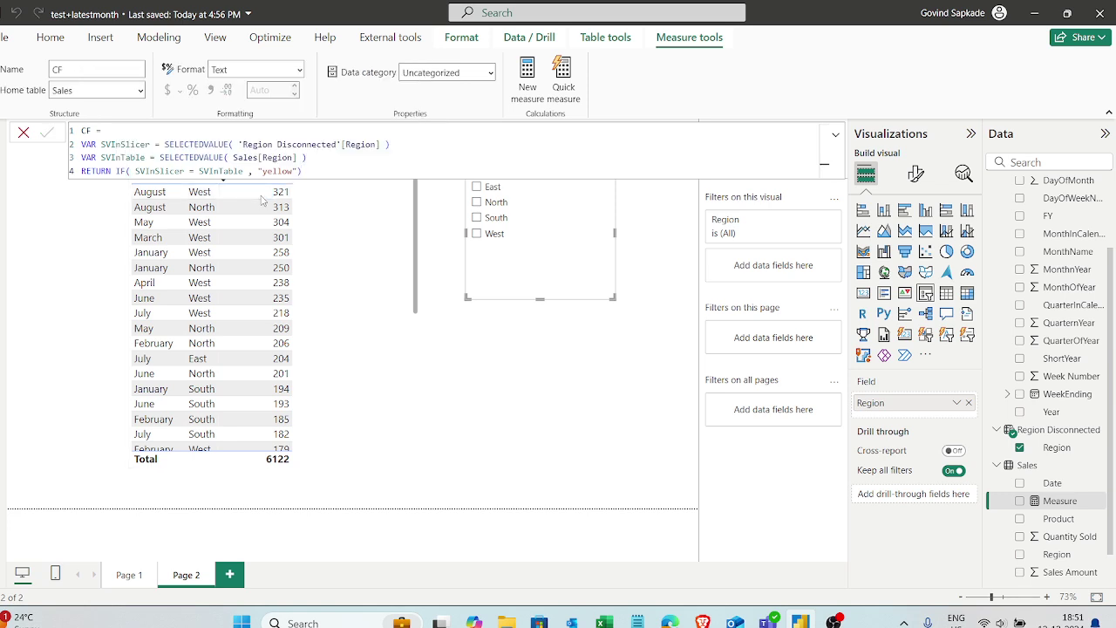
# - Choose South in the Region slicer, close the formula editor and select the sales table visual
pyautogui.click(494, 218)
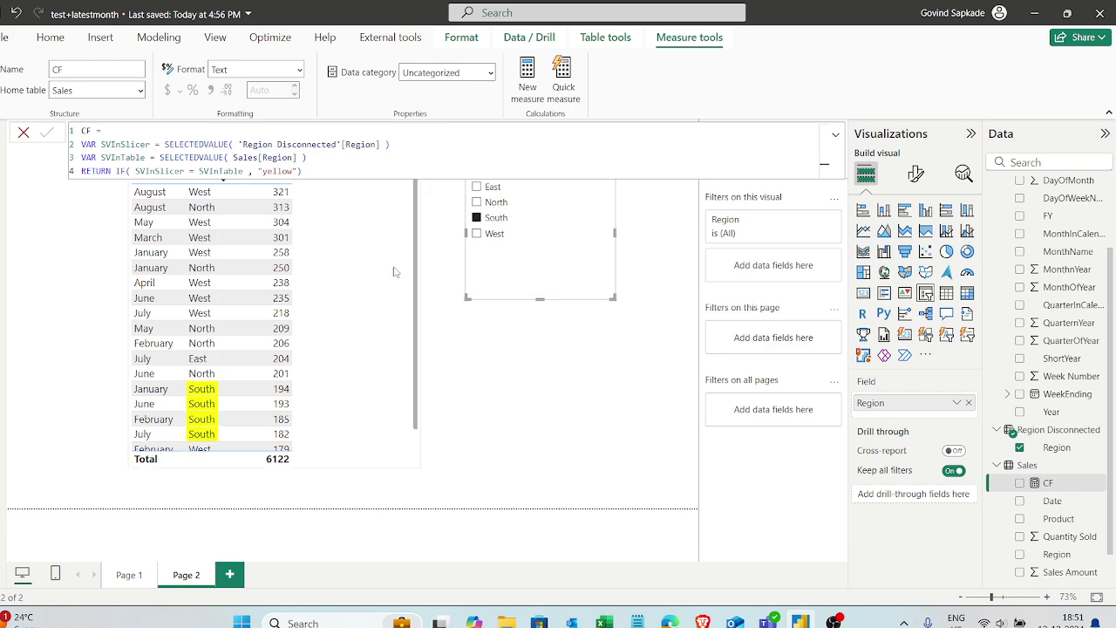
pyautogui.click(24, 133)
pyautogui.click(342, 304)
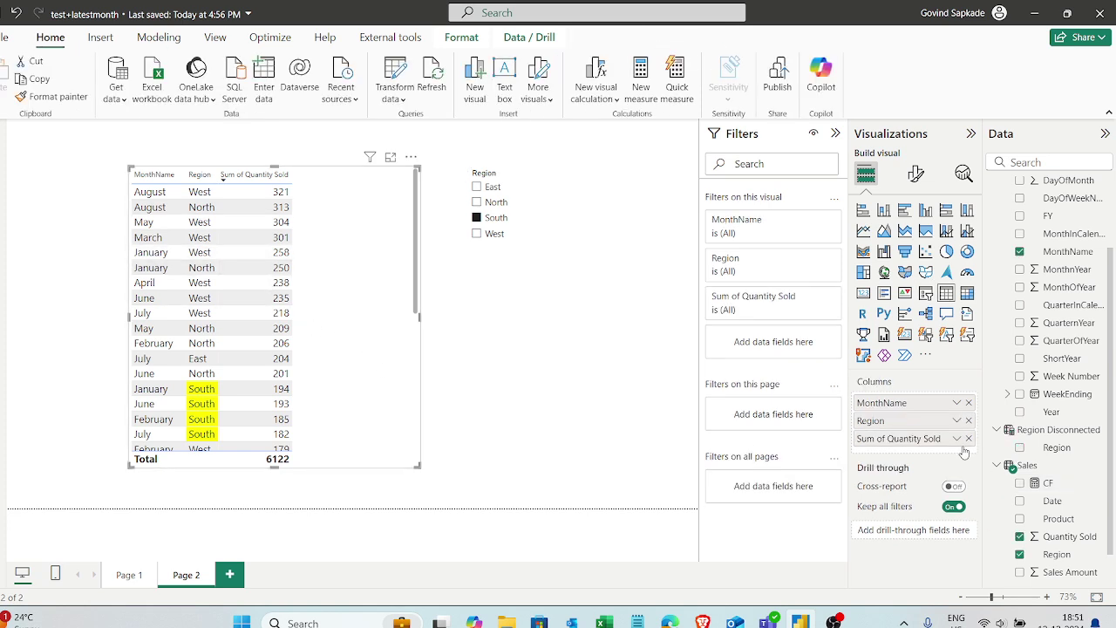
# - Review the Test Cf measure's formula and examine the table's Region highlighting
pyautogui.scroll(-1, 1043, 469)
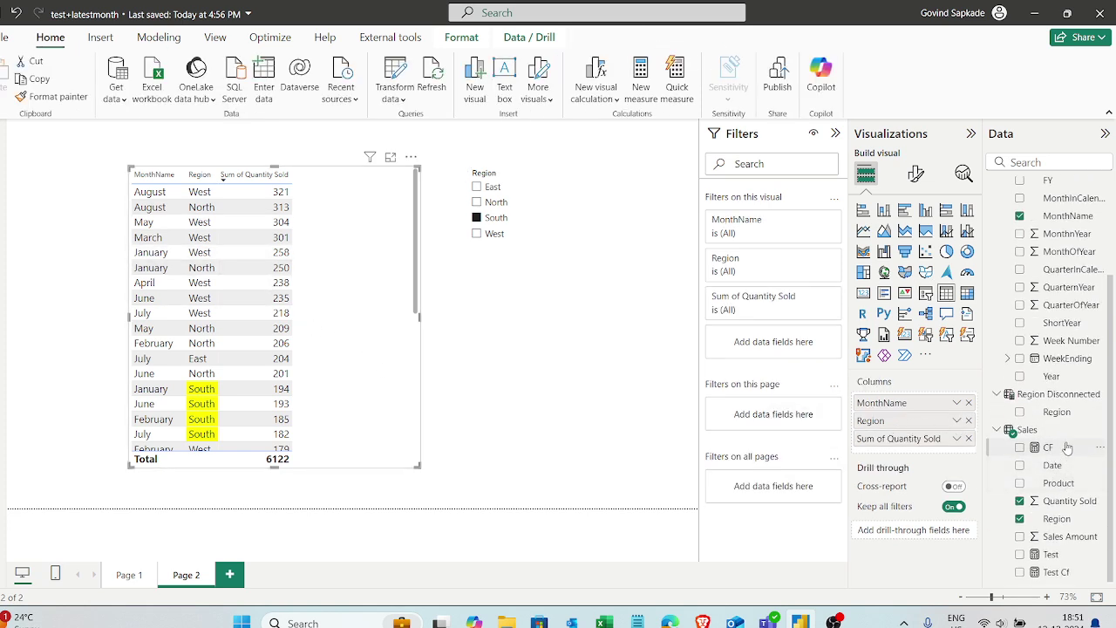
pyautogui.click(1064, 574)
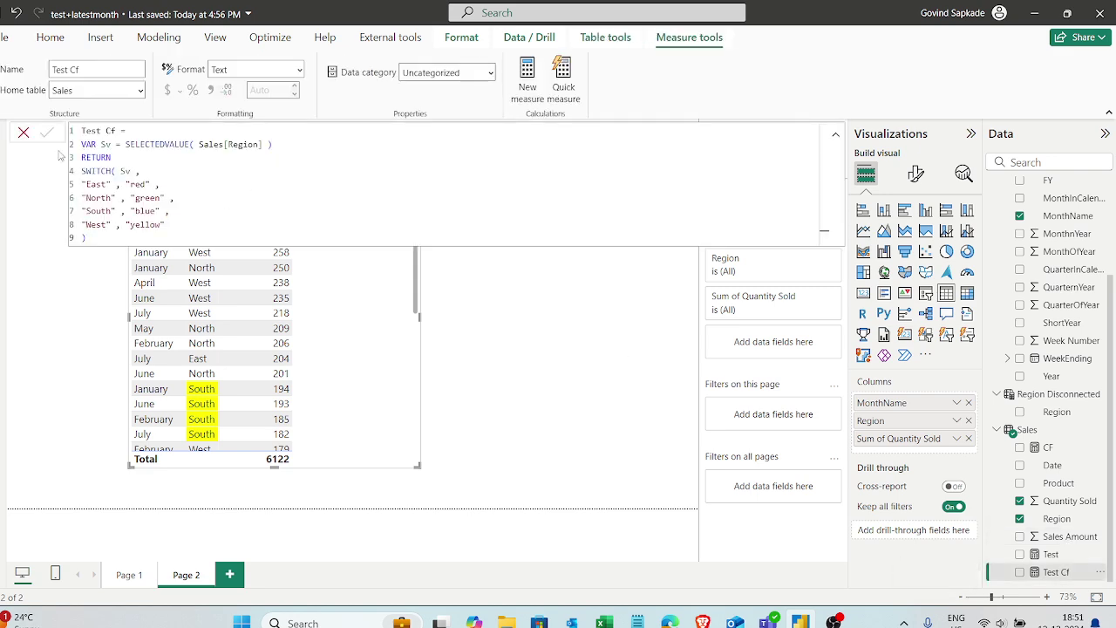
pyautogui.click(23, 132)
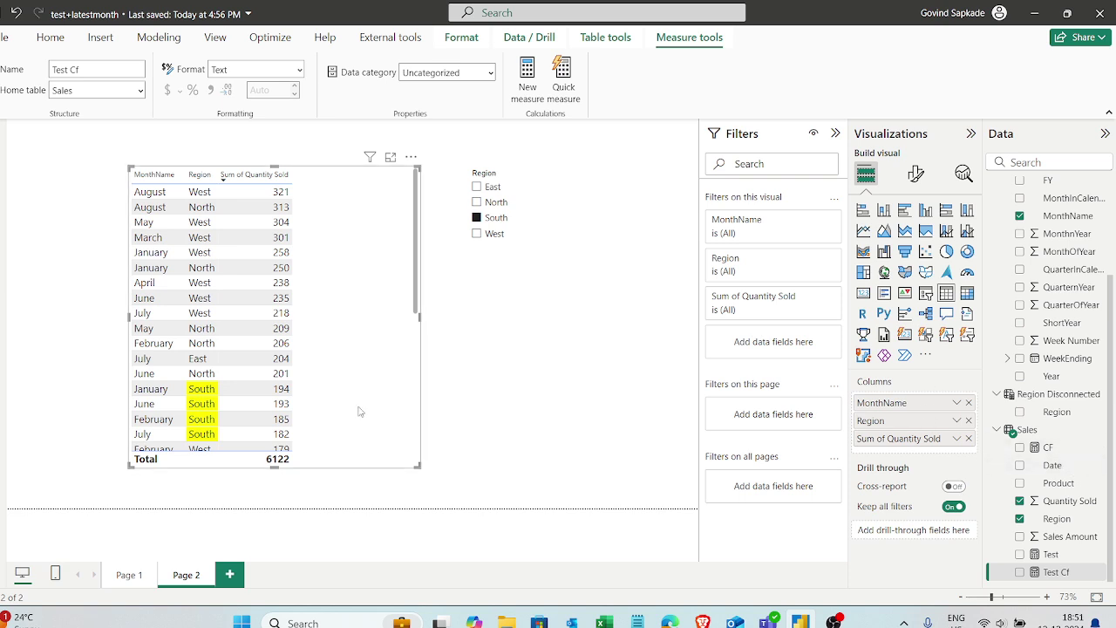
pyautogui.scroll(-5, 280, 340)
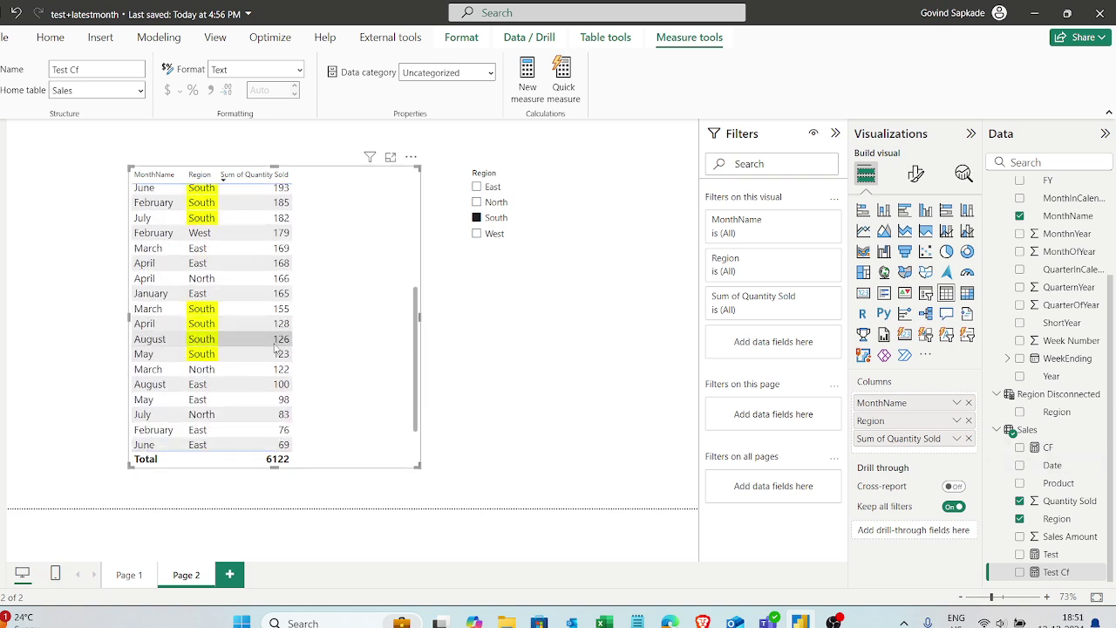
pyautogui.scroll(3, 314, 358)
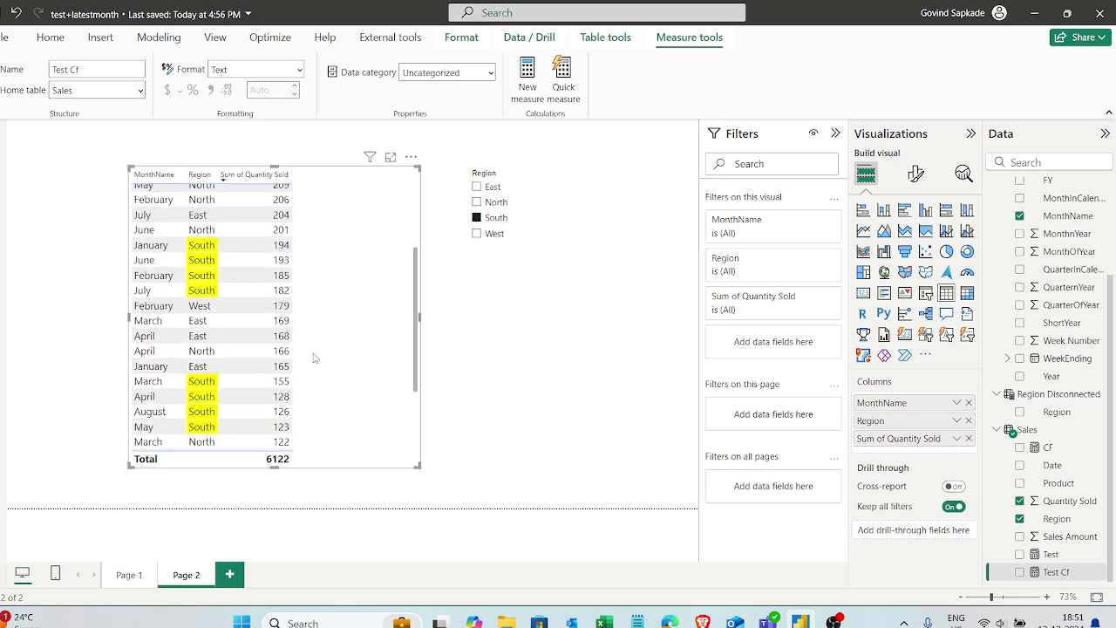
pyautogui.scroll(4, 336, 341)
# - Remove the background color conditional formatting from the table's Region column
pyautogui.moveTo(871, 422)
pyautogui.mouseDown()
pyautogui.moveTo(870, 433)
pyautogui.moveTo(880, 428)
pyautogui.mouseUp()
pyautogui.rightClick(880, 428)
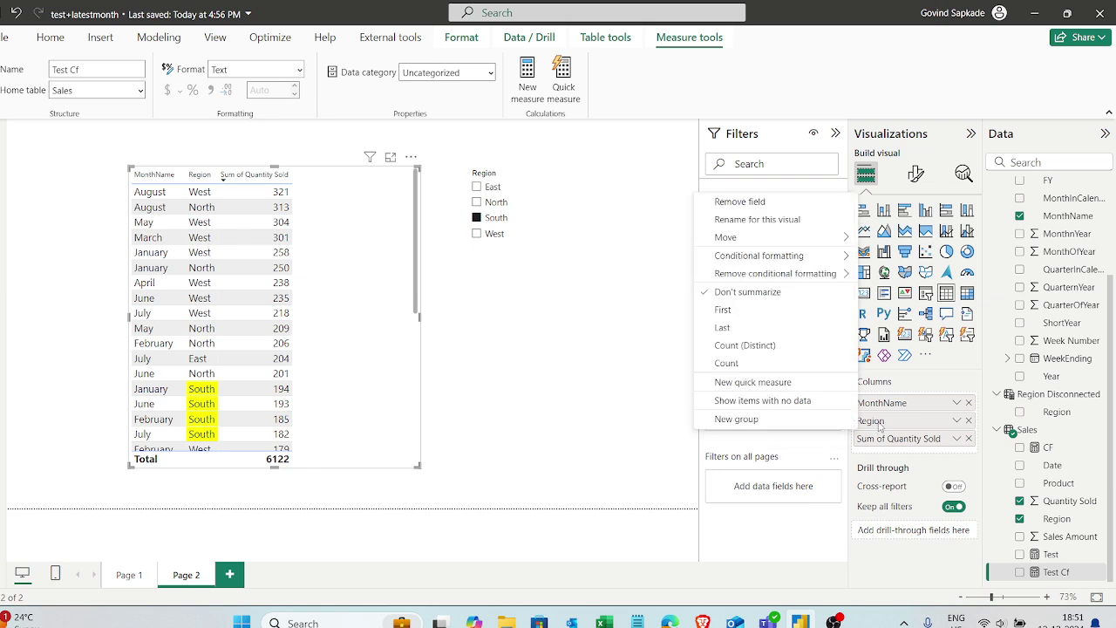
pyautogui.moveTo(798, 278)
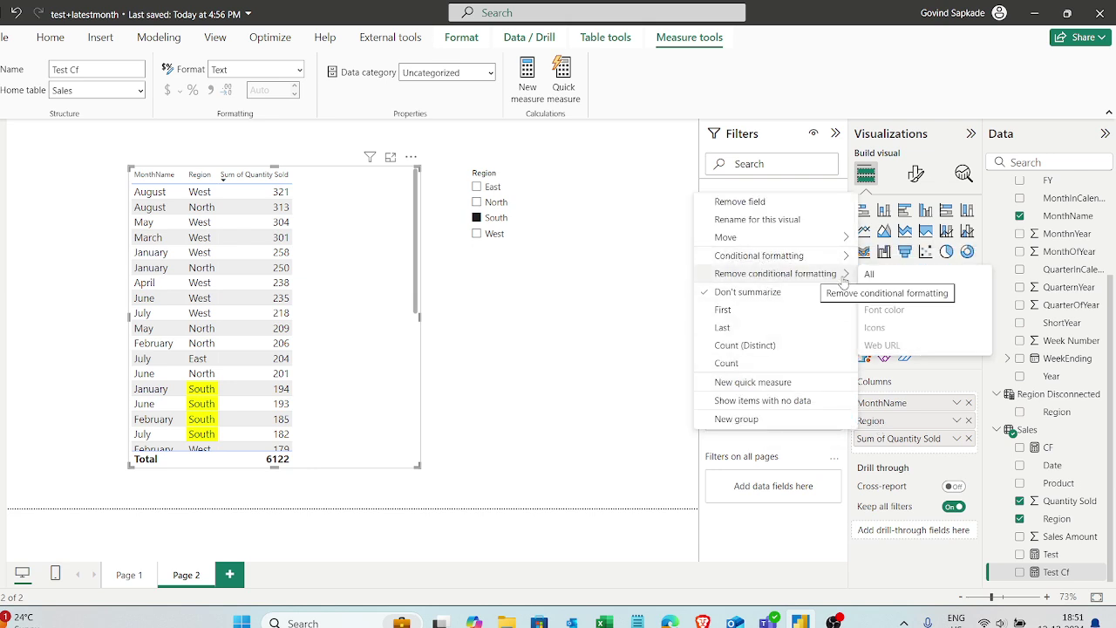
pyautogui.click(877, 294)
pyautogui.scroll(-4, 254, 310)
pyautogui.scroll(4, 255, 311)
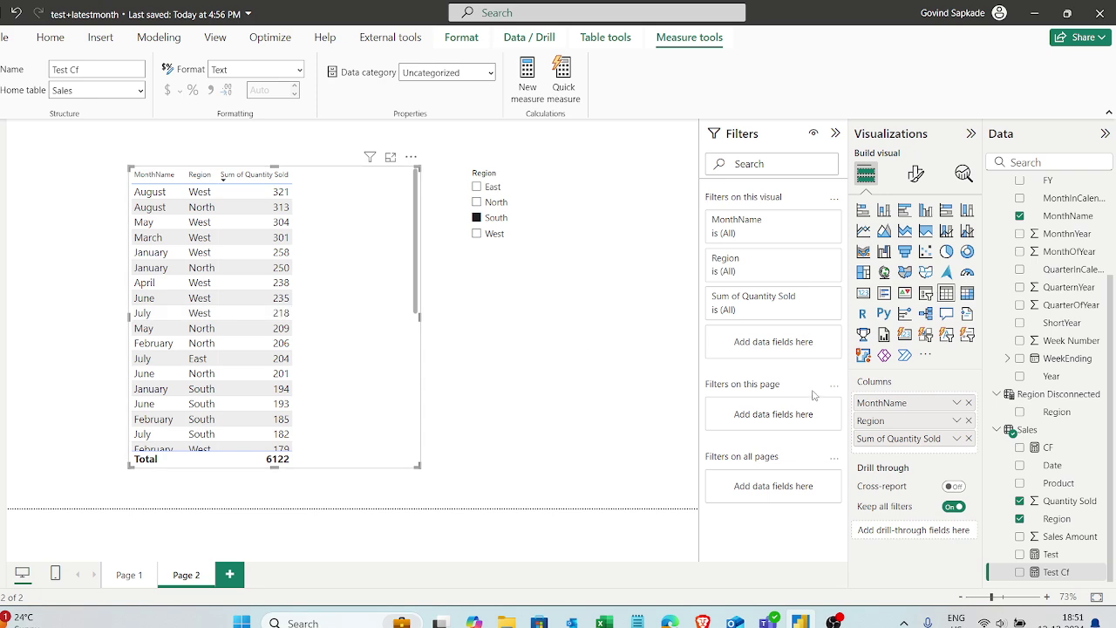
# - Start background color conditional formatting on the table's Region column with the format style Field value
pyautogui.rightClick(878, 423)
pyautogui.moveTo(820, 256)
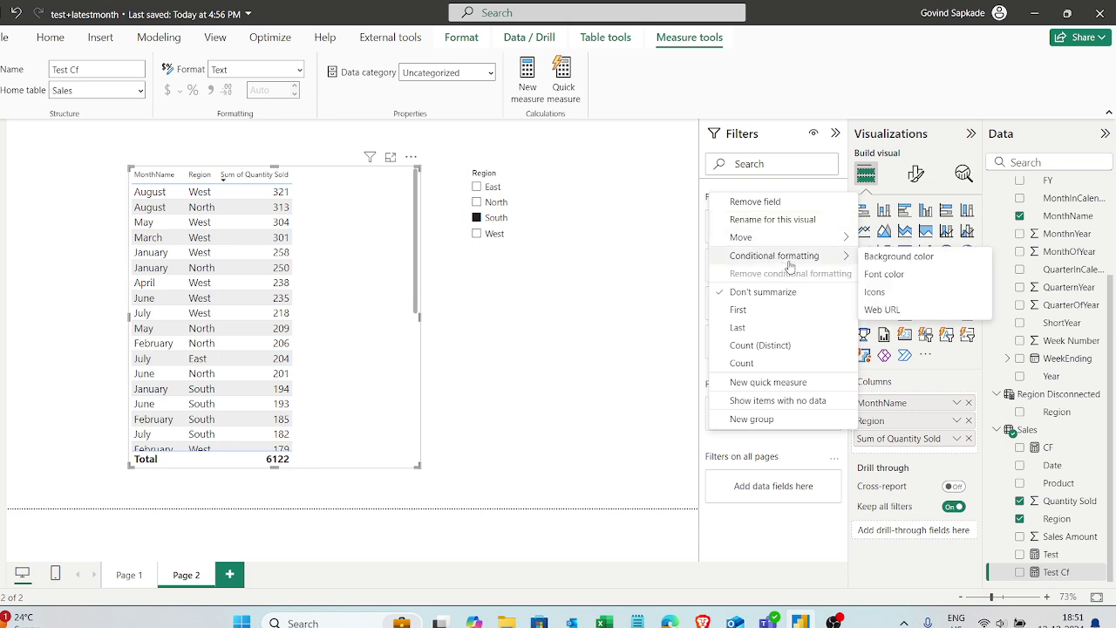
pyautogui.click(888, 262)
pyautogui.click(326, 149)
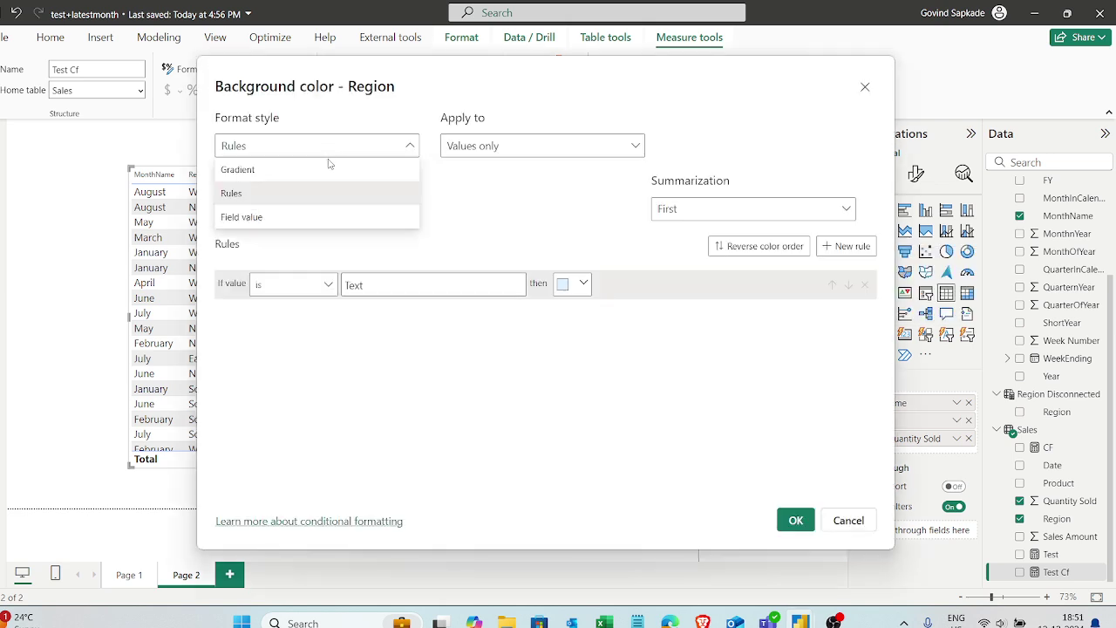
pyautogui.click(242, 217)
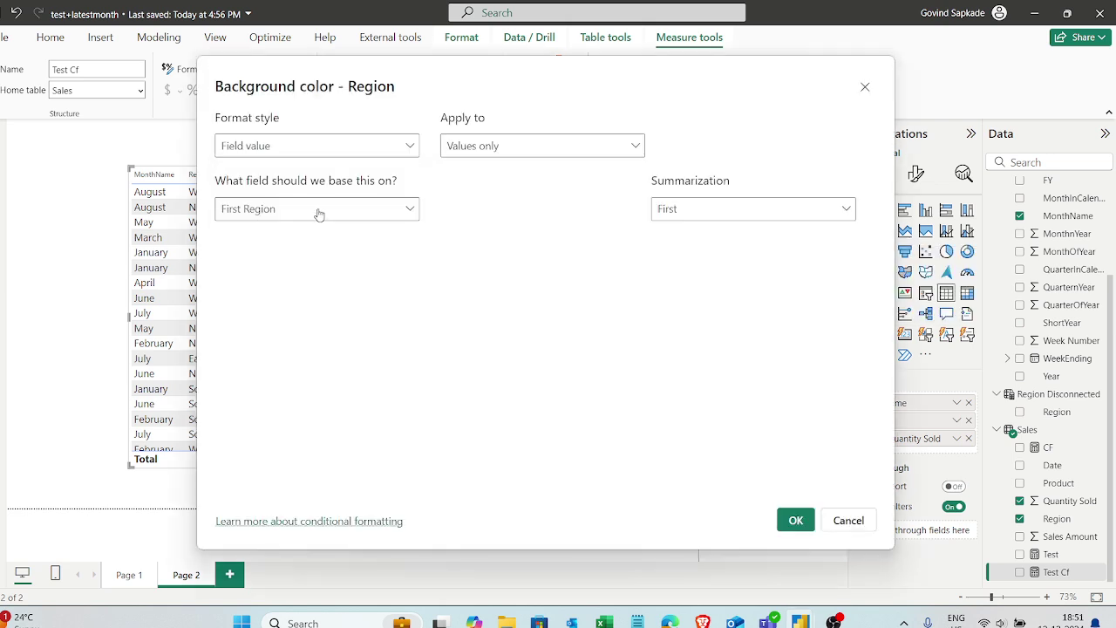
# - Base the Region background color on the CF measure from the Sales table, applied to Values only
pyautogui.click(403, 210)
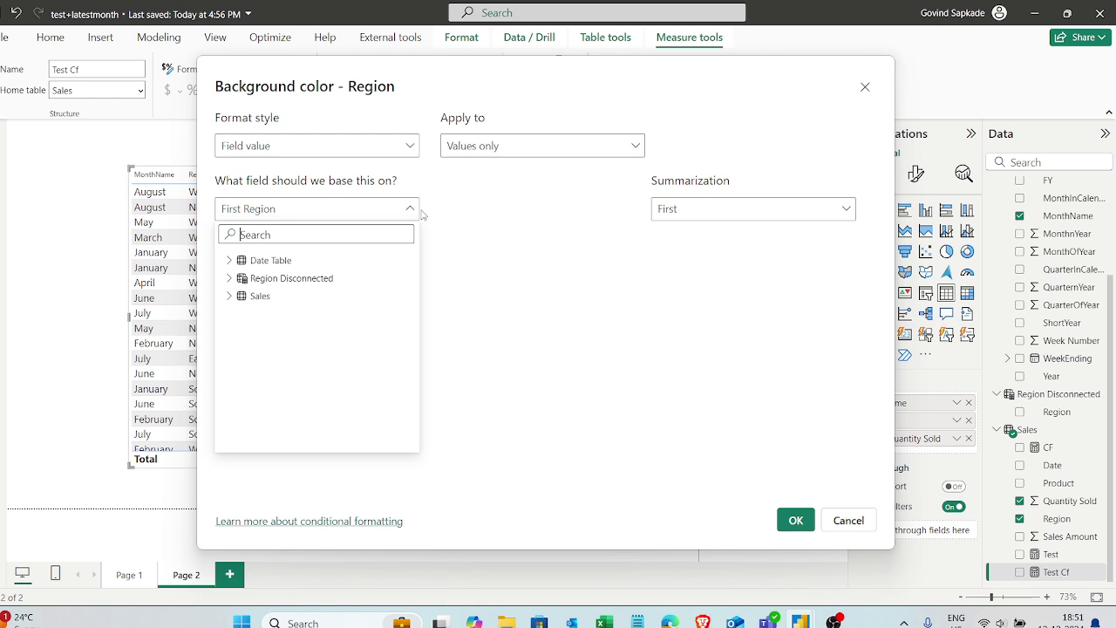
pyautogui.click(499, 146)
pyautogui.click(504, 155)
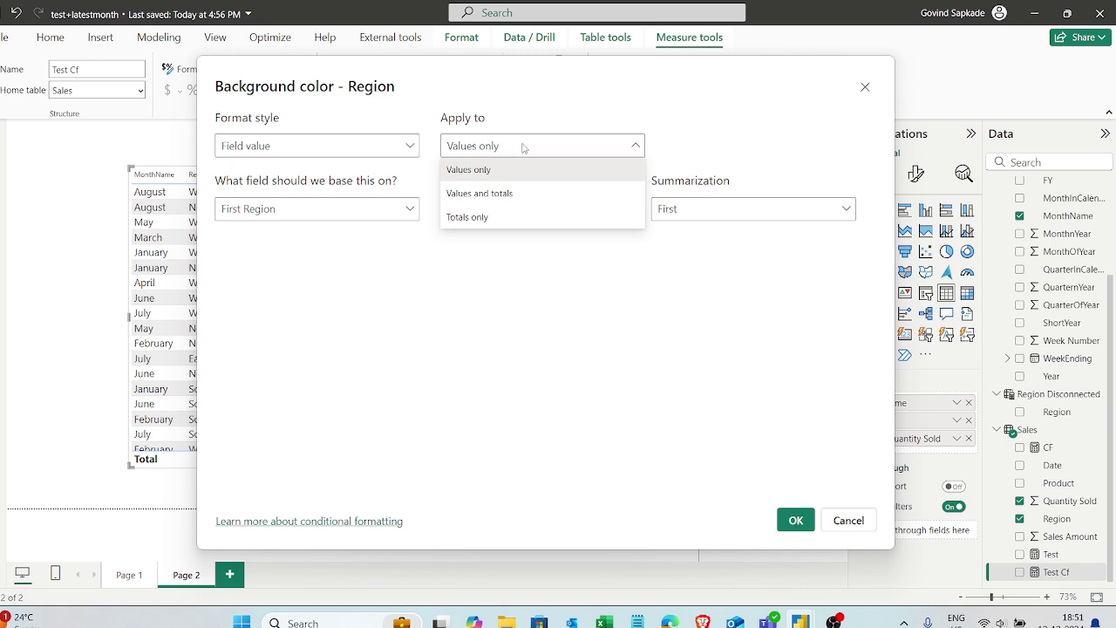
pyautogui.click(504, 177)
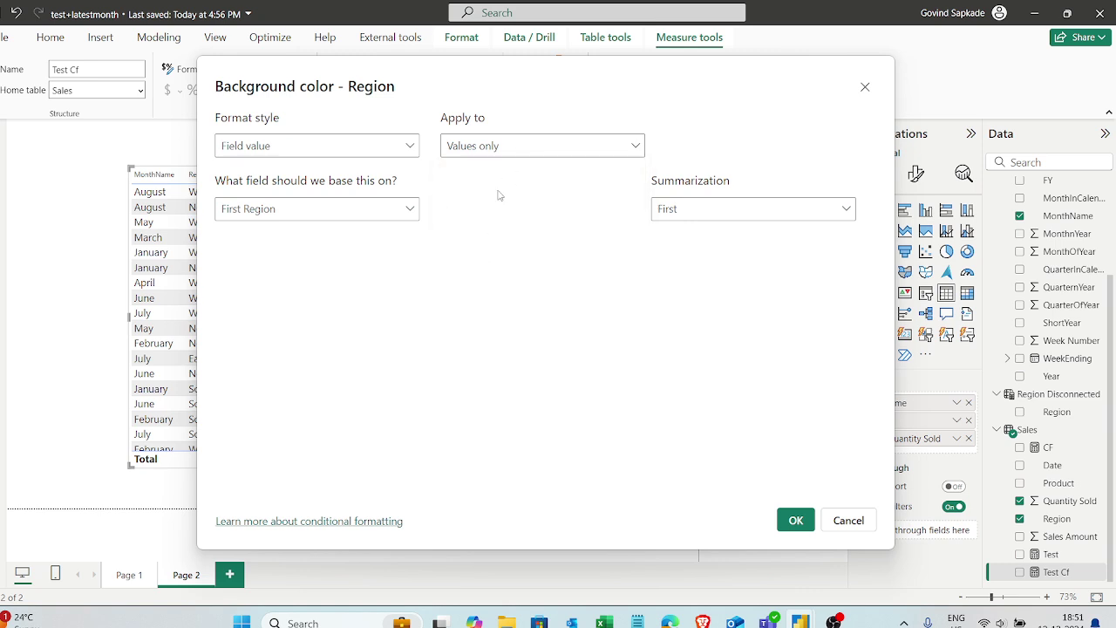
pyautogui.click(483, 149)
pyautogui.click(501, 168)
pyautogui.click(274, 214)
pyautogui.click(260, 296)
pyautogui.click(289, 316)
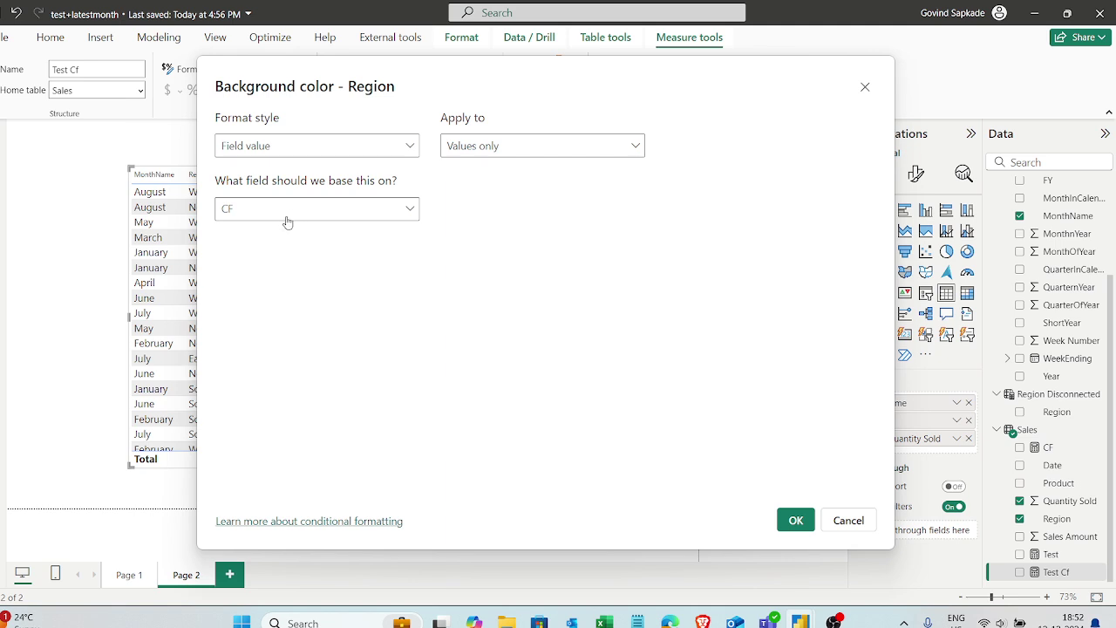
# - Apply the Region column's background color formatting and select North in the Region slicer to check the highlighting throughout the table
pyautogui.click(796, 521)
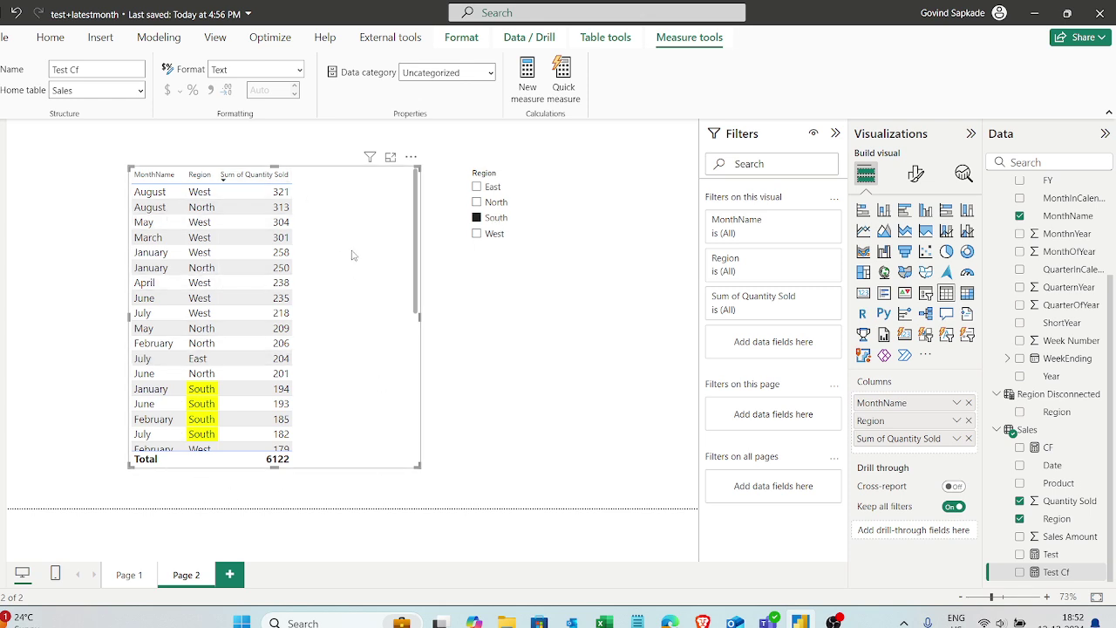
pyautogui.click(488, 201)
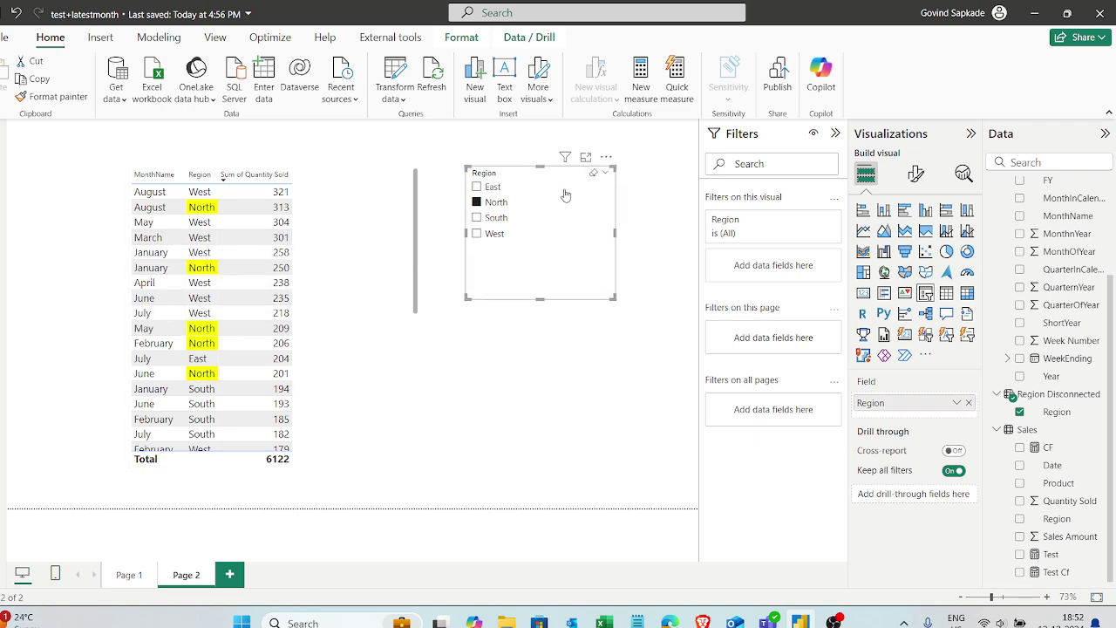
pyautogui.scroll(-3, 194, 390)
pyautogui.scroll(5, 193, 390)
pyautogui.scroll(-10, 200, 349)
pyautogui.scroll(8, 193, 261)
pyautogui.scroll(-5, 195, 261)
pyautogui.scroll(7, 225, 361)
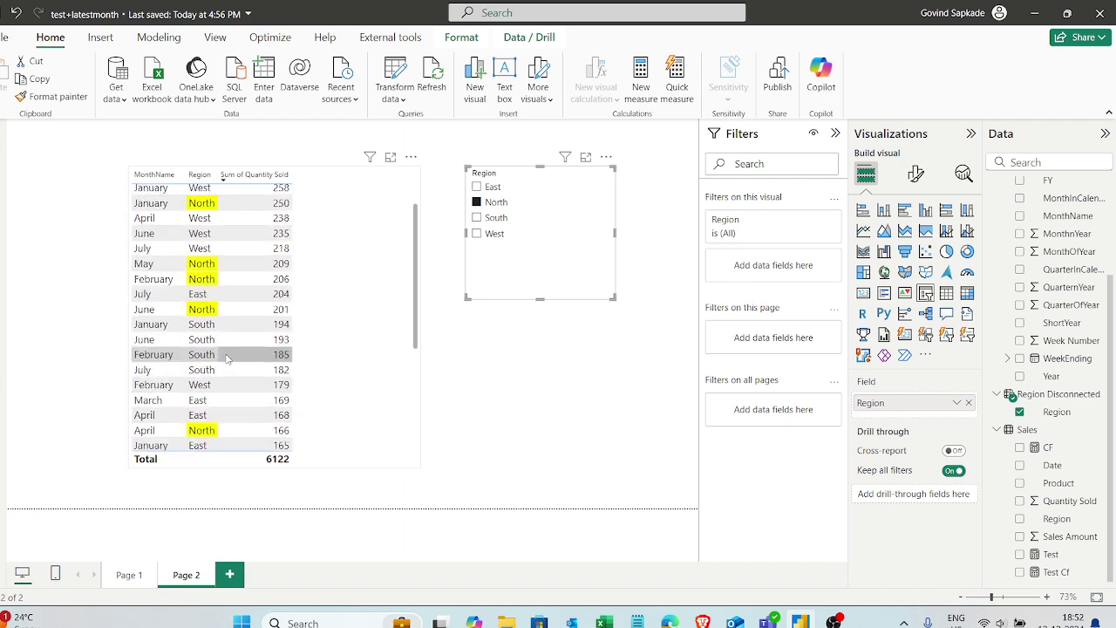
# - Switch the Region slicer through East, North, South and West, examine the table's highlighting, and leave West selected with no visual active
pyautogui.click(490, 186)
pyautogui.scroll(-1, 231, 337)
pyautogui.scroll(-5, 231, 338)
pyautogui.click(493, 202)
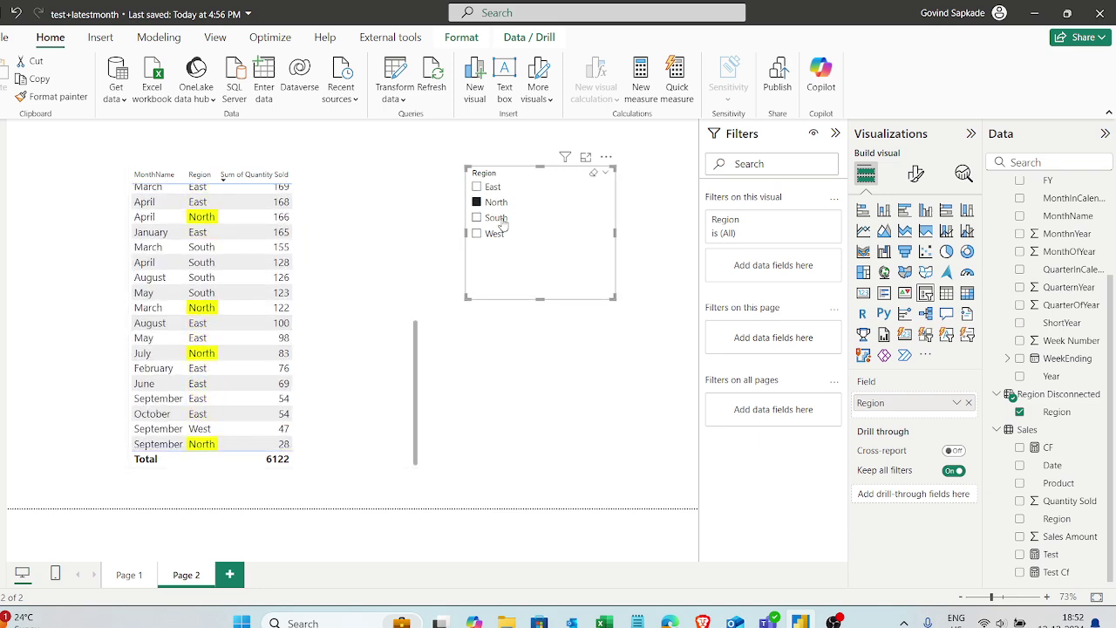
pyautogui.click(494, 219)
pyautogui.click(494, 233)
pyautogui.scroll(6, 275, 331)
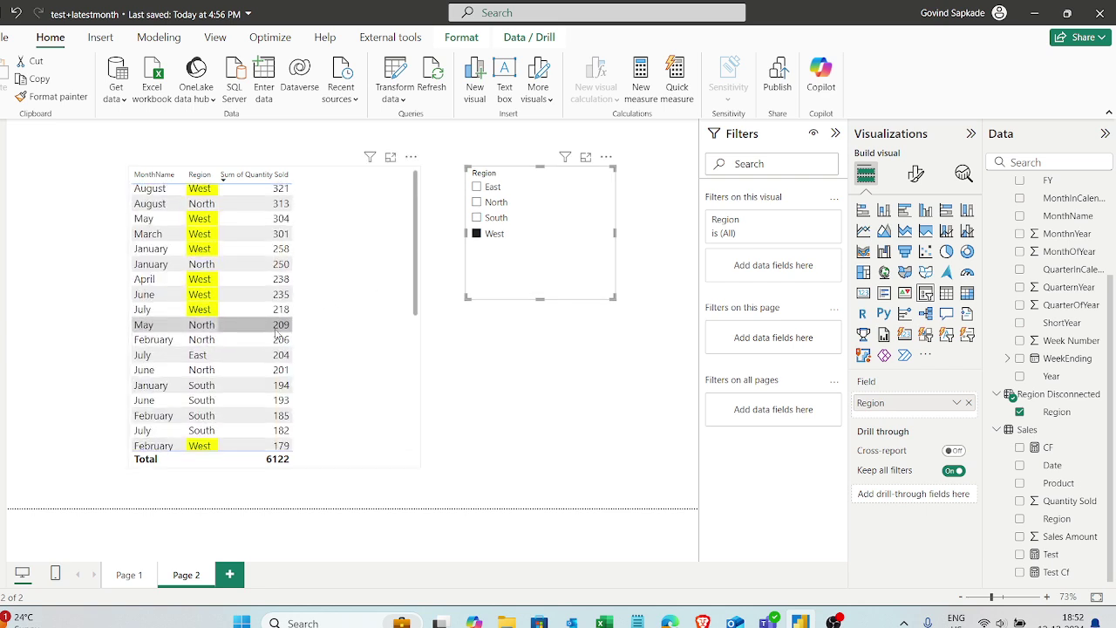
pyautogui.click(548, 370)
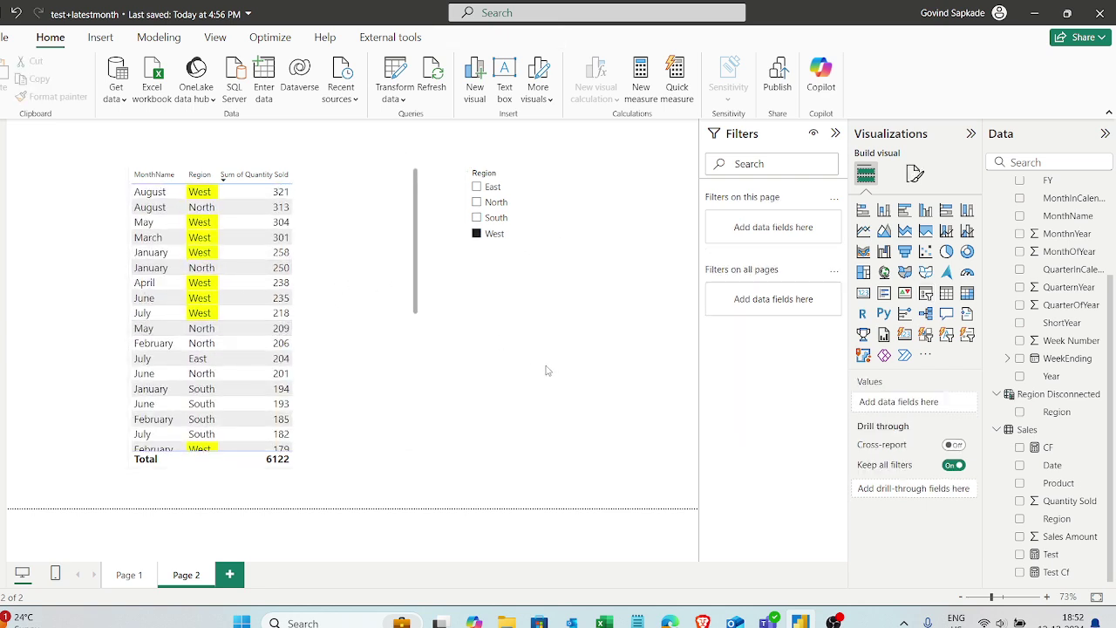